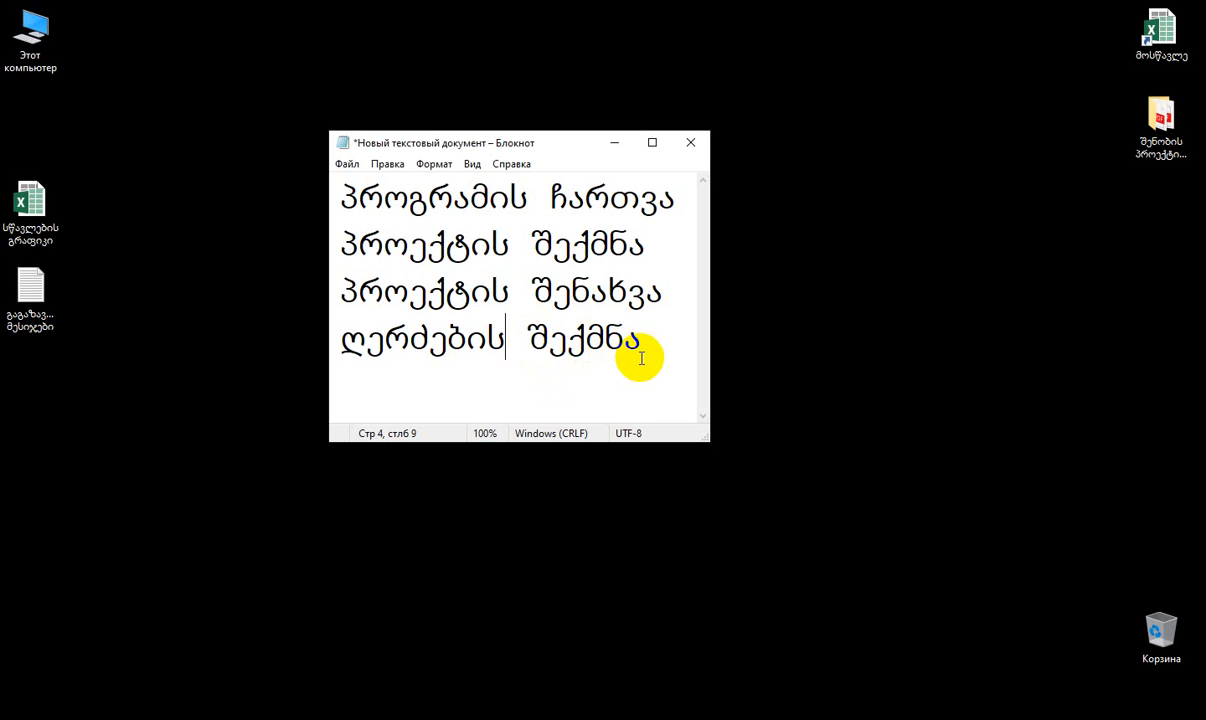
- Highlight each of the four Georgian lesson lines in Notepad in turn, then bring up the Start menu
left_click(649, 340)
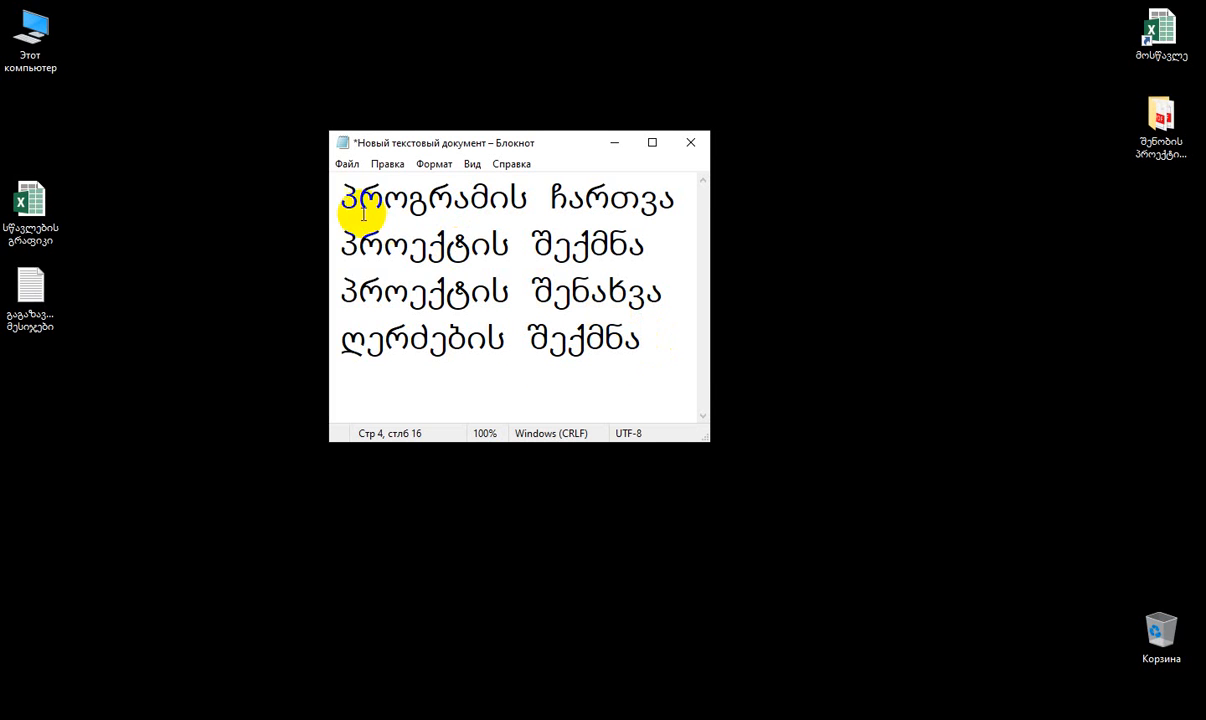
left_click_drag(341, 199, 681, 201)
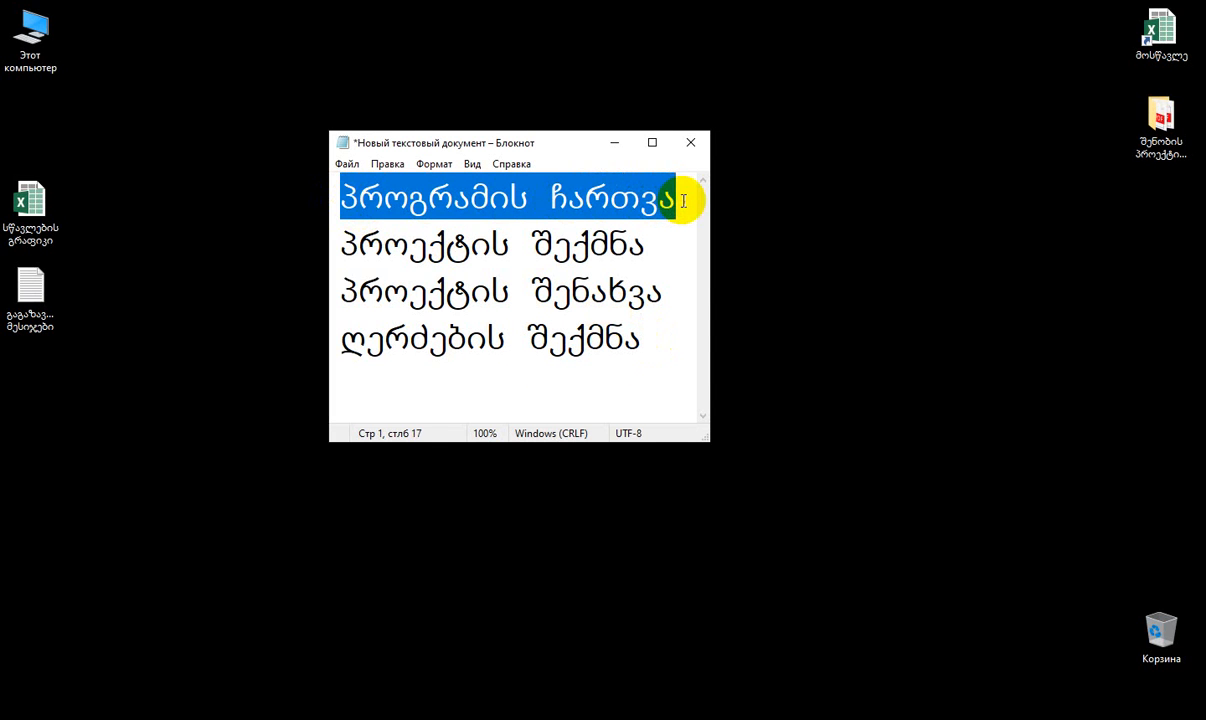
left_click(660, 244)
left_click_drag(660, 244, 336, 237)
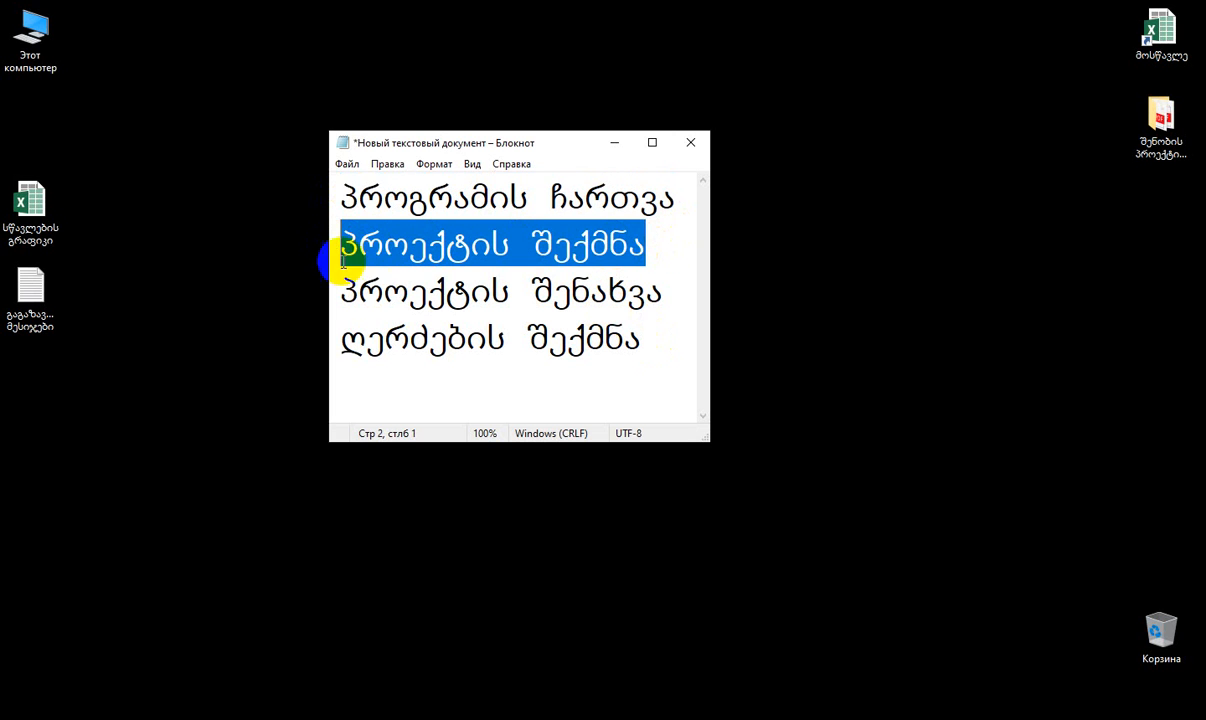
left_click(655, 293)
left_click_drag(655, 293, 323, 288)
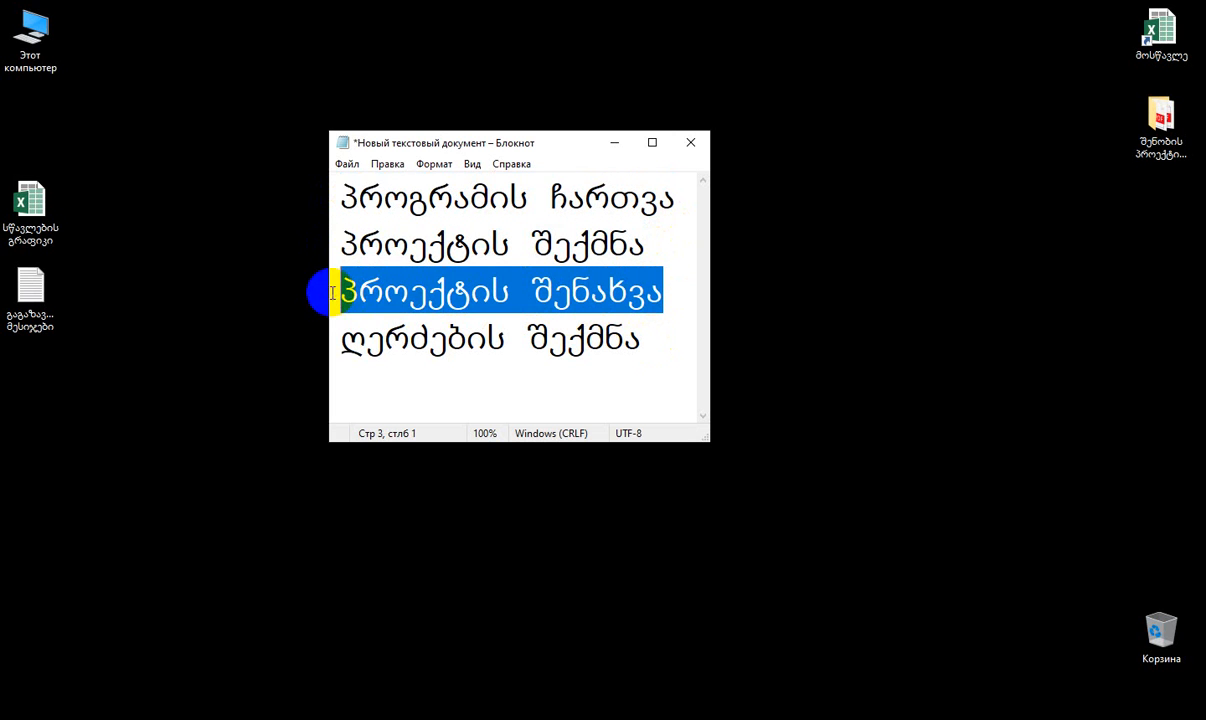
left_click_drag(641, 340, 334, 342)
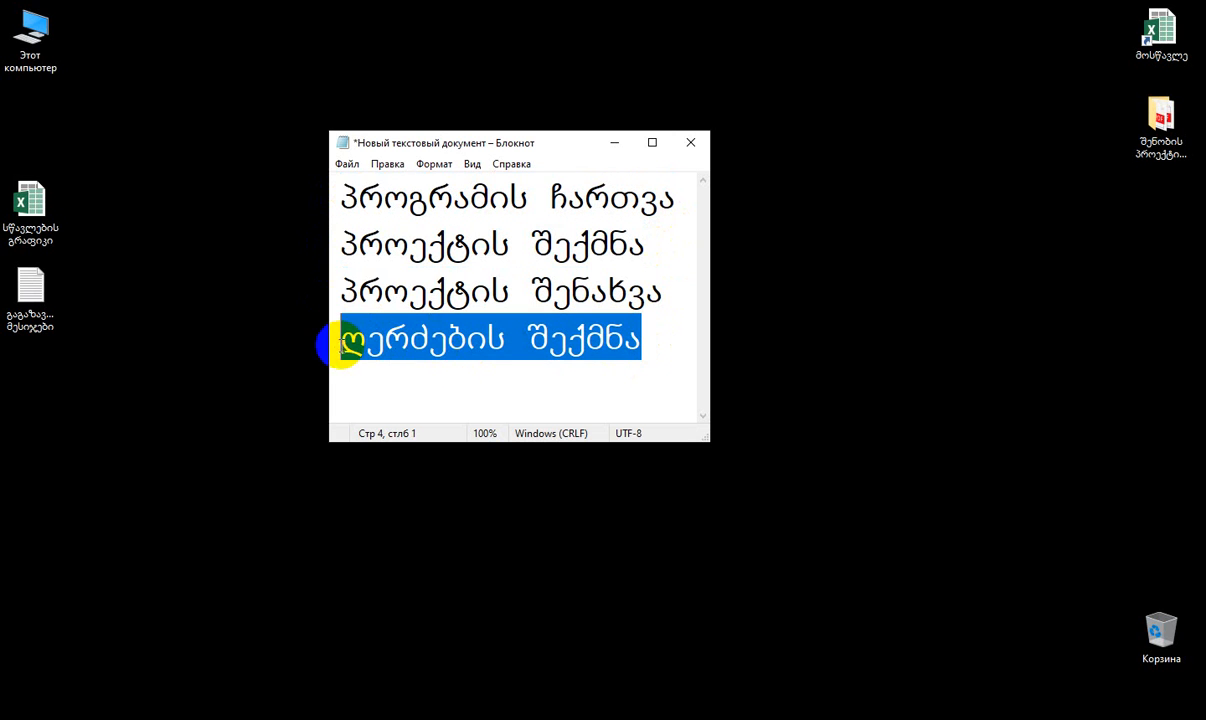
left_click(450, 348)
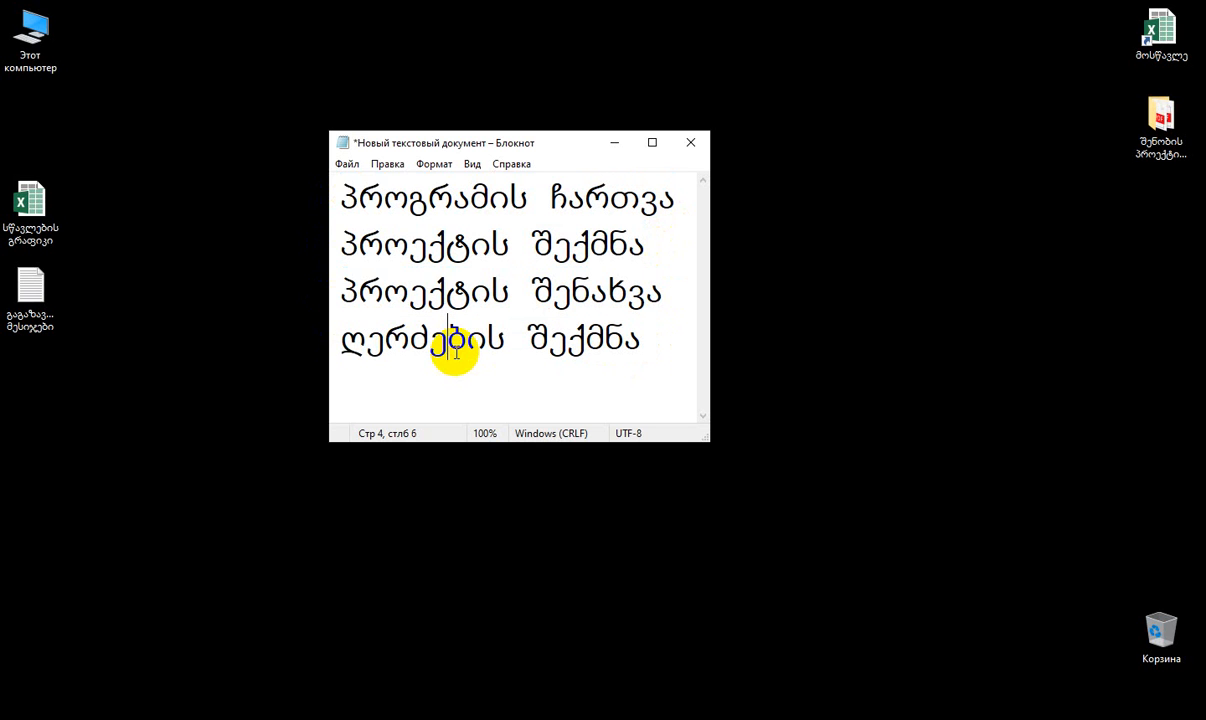
left_click(18, 716)
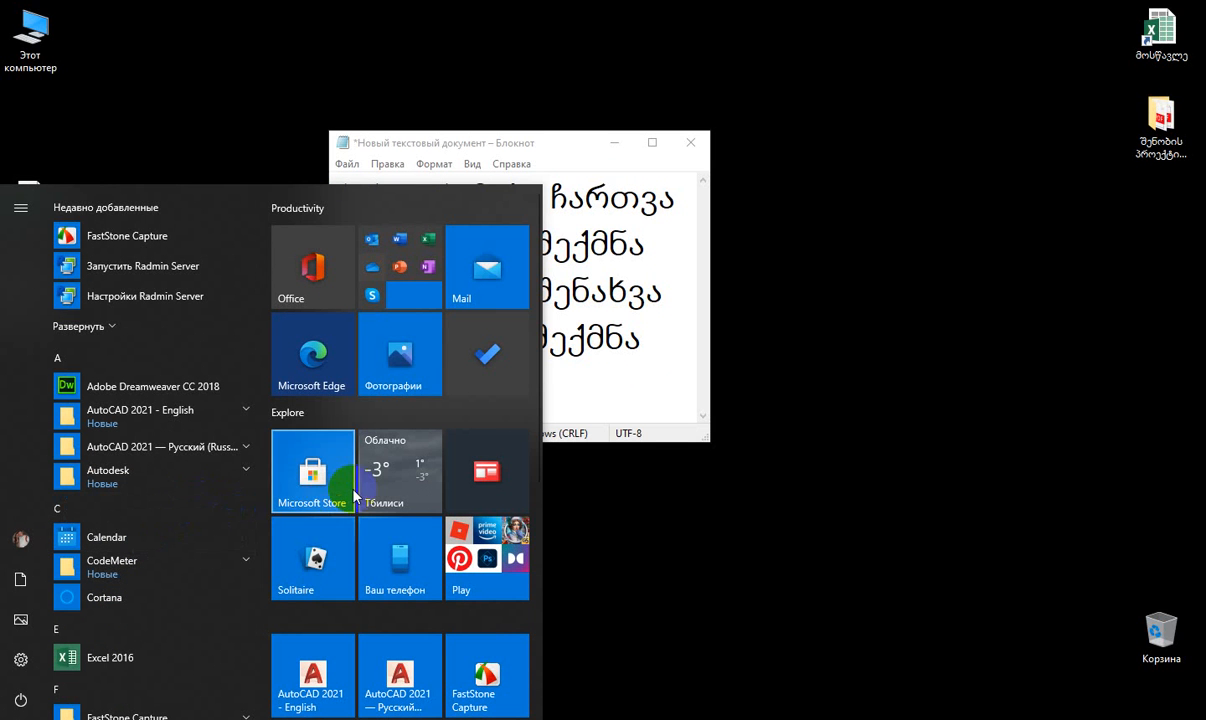
- Launch the English ARCHICAD-24 En tile from further down the Start menu
scroll(358, 490, "down", 1)
scroll(358, 490, "down", 2)
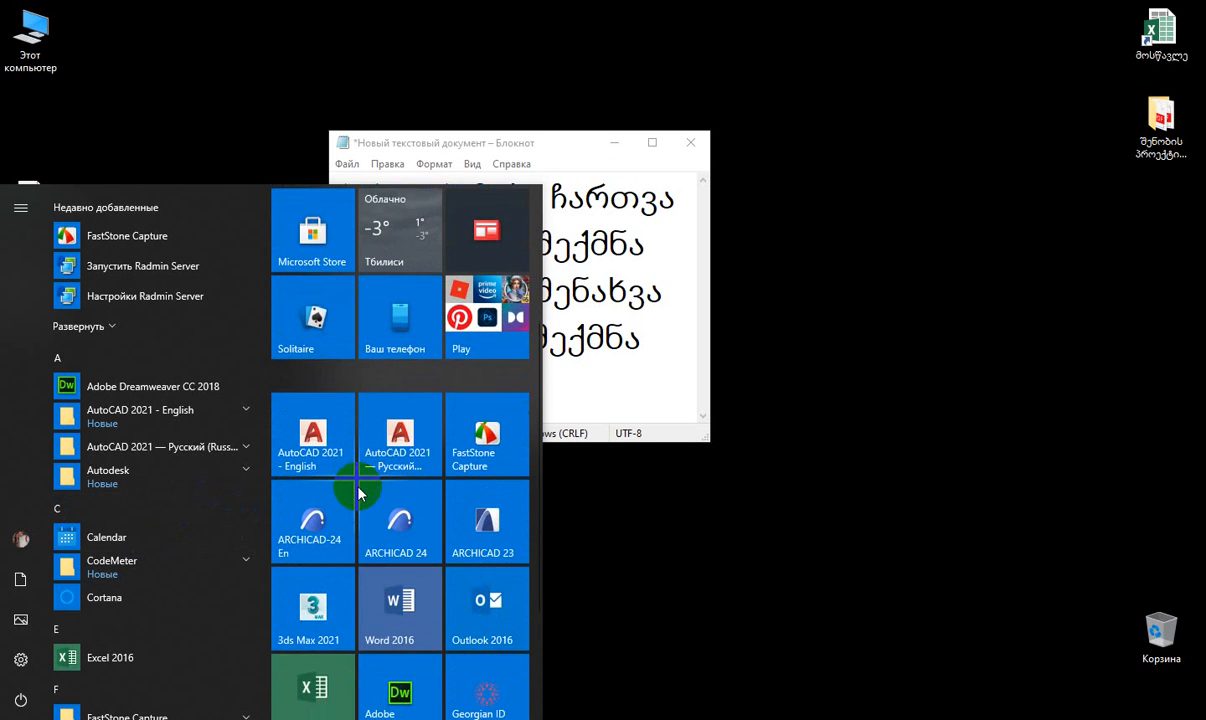
scroll(358, 492, "down", 2)
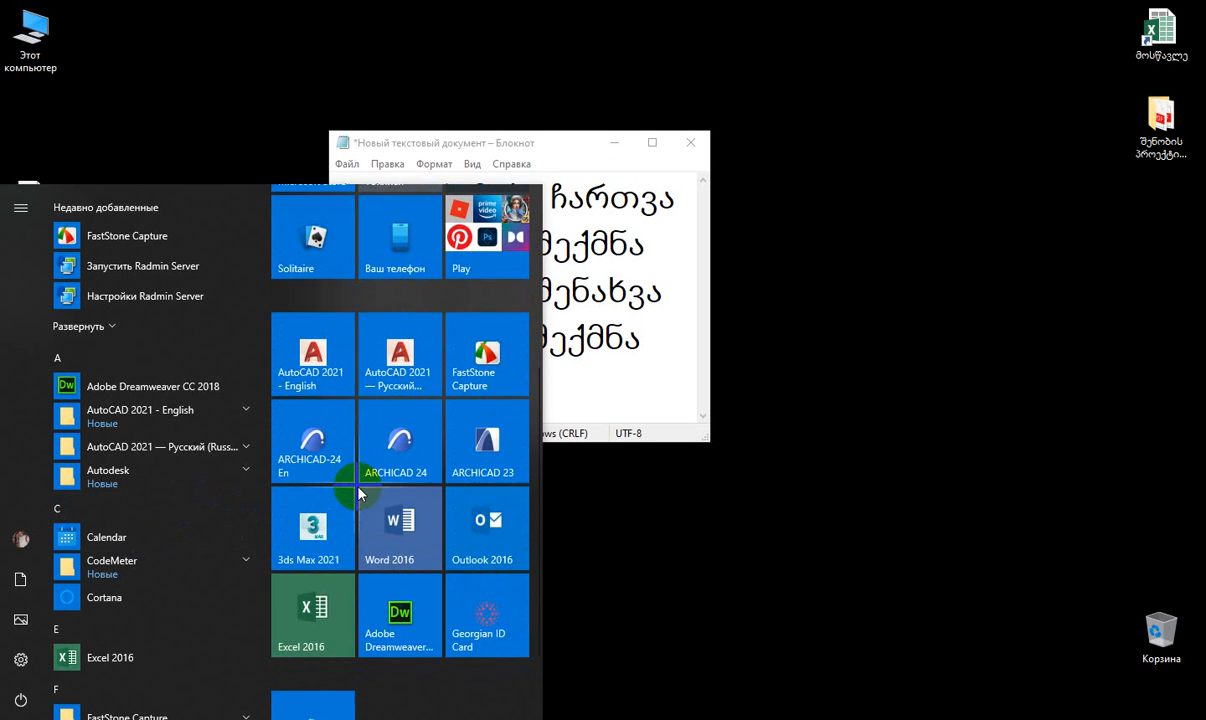
left_click(315, 439)
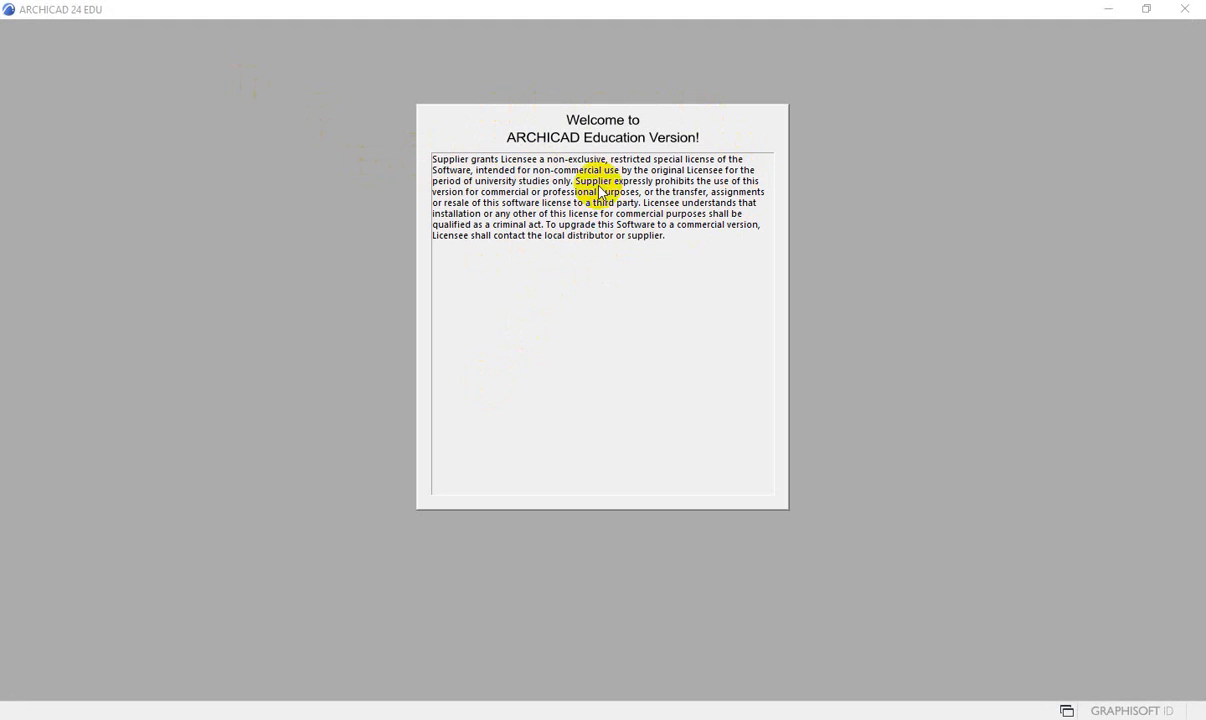
- Dismiss the Education notice and create a project from ARCHICAD 24 Template.tpl with Architectural Profile 24
left_click(574, 214)
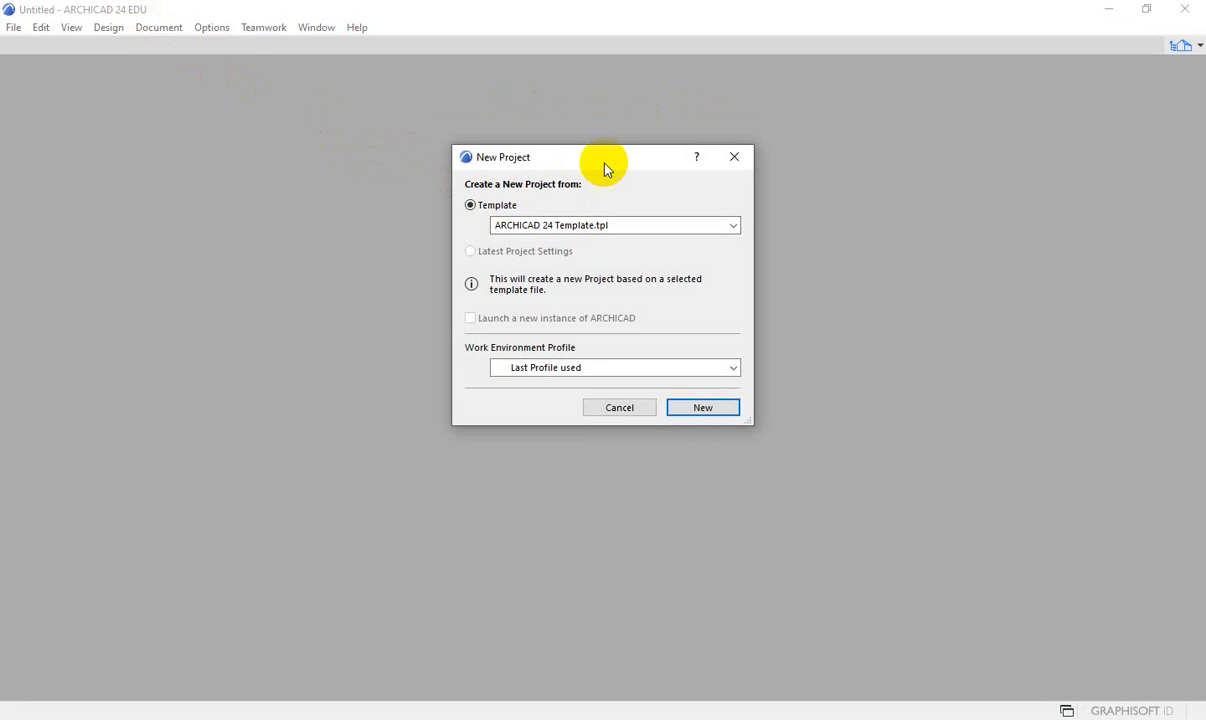
left_click_drag(606, 162, 599, 181)
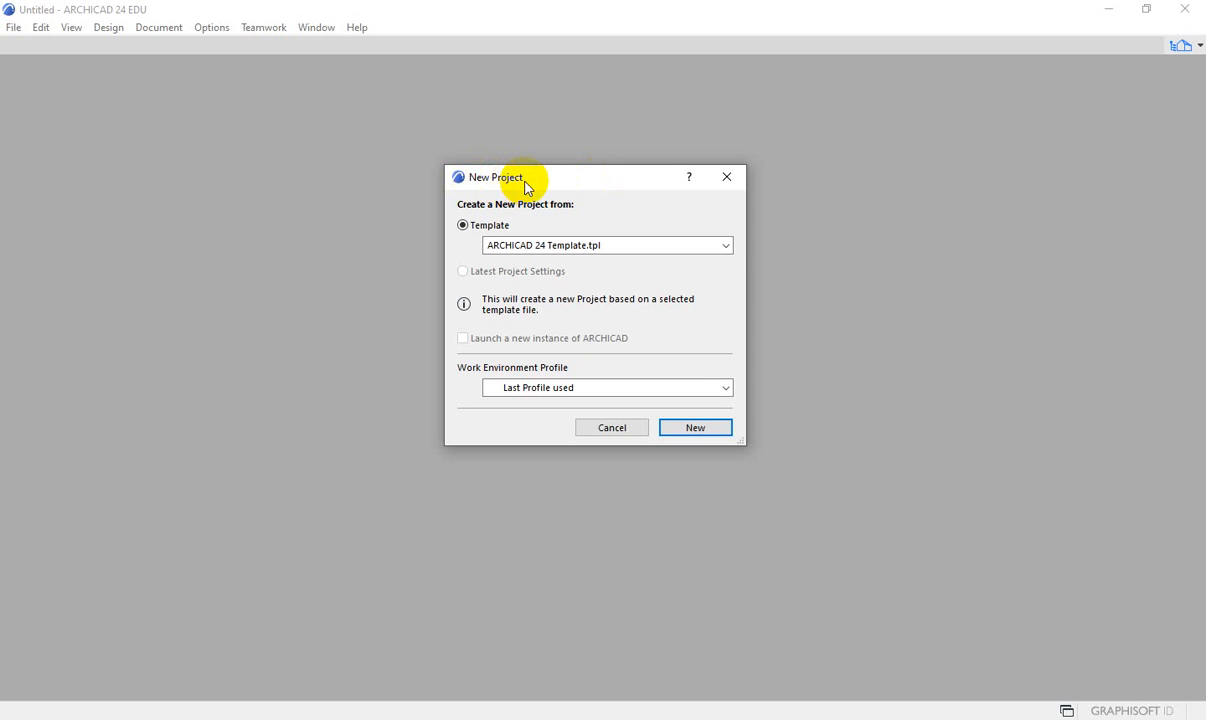
left_click(723, 246)
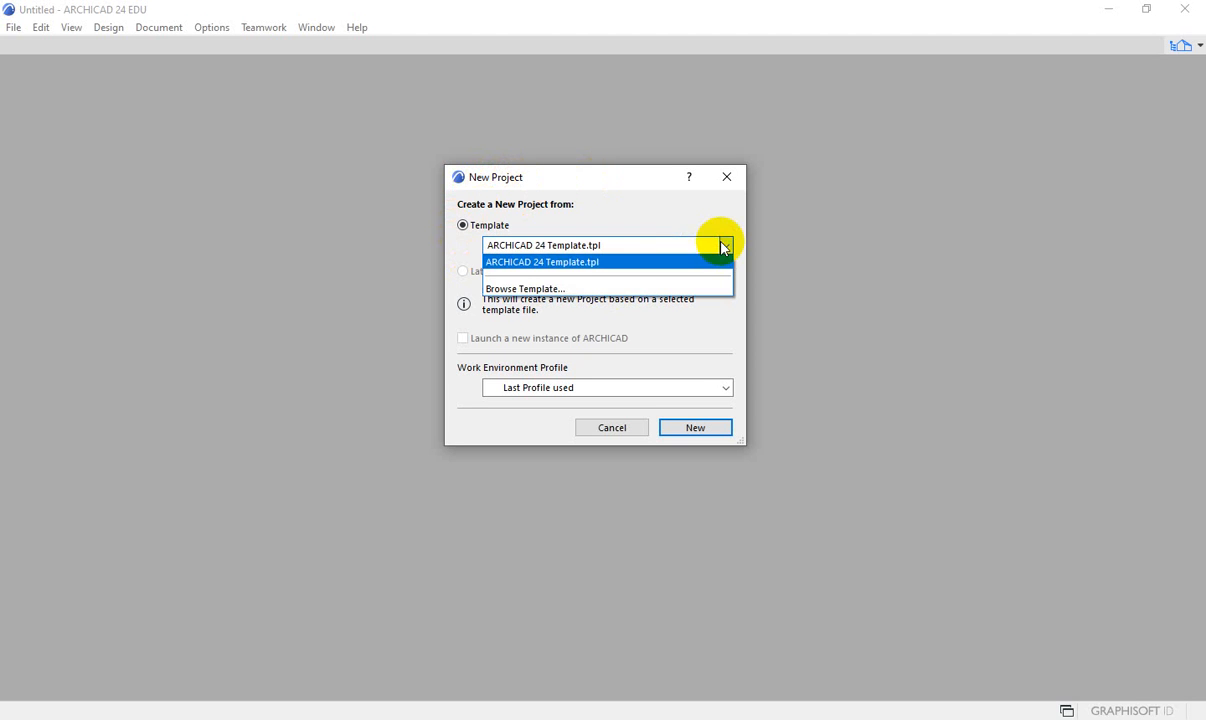
left_click(578, 264)
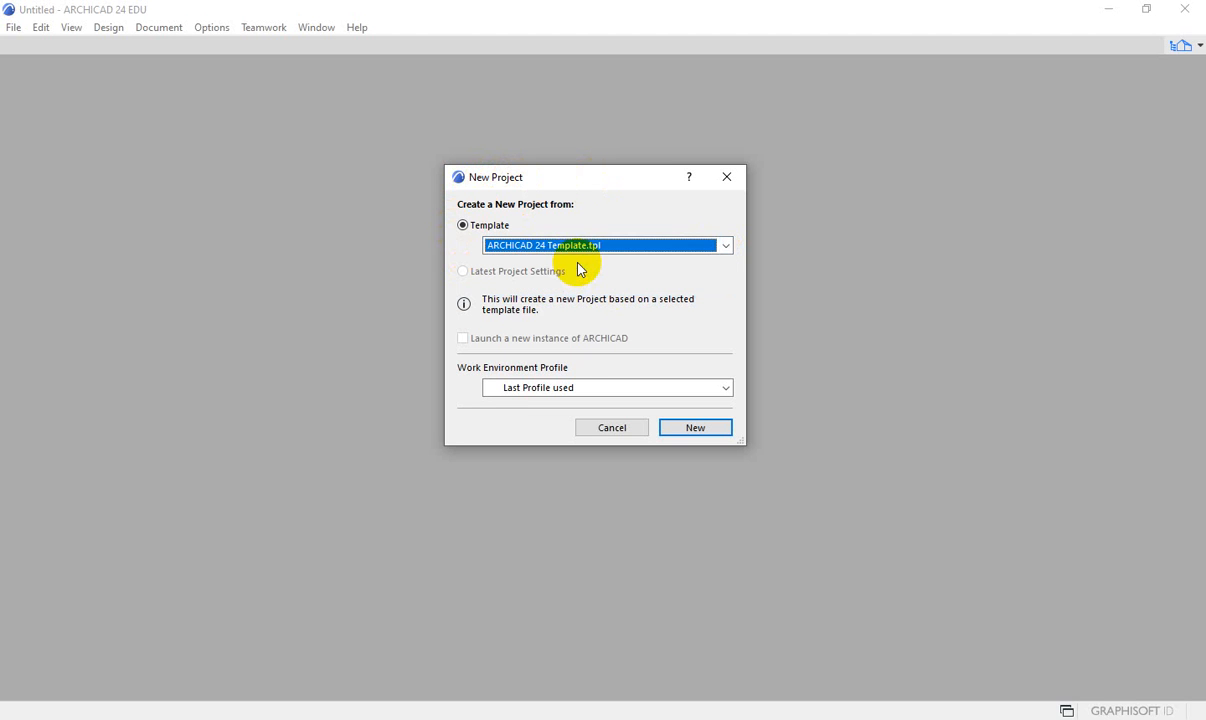
left_click(538, 390)
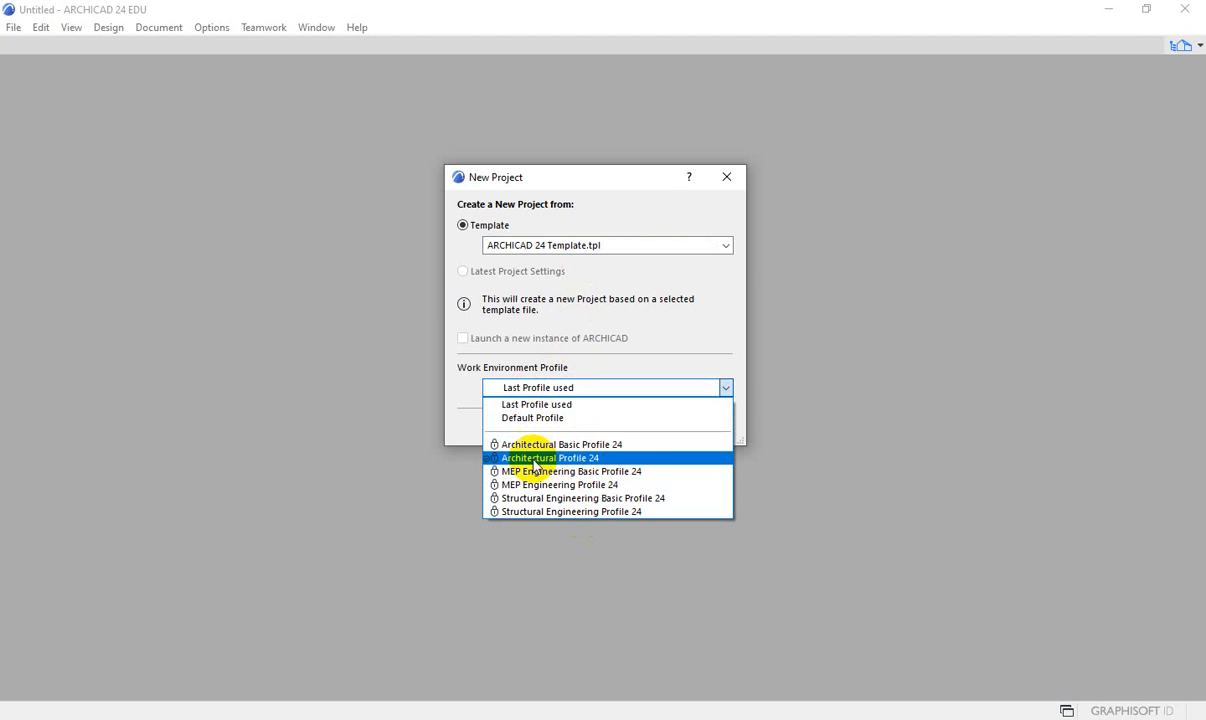
left_click(554, 459)
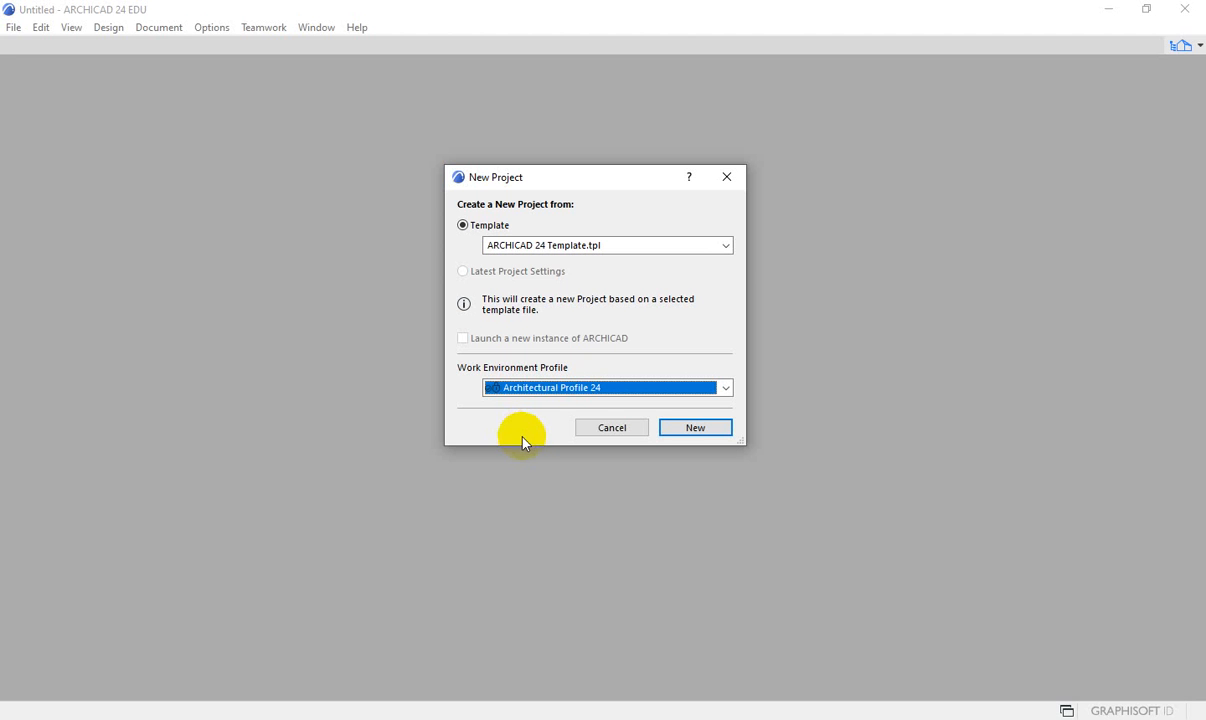
left_click(700, 428)
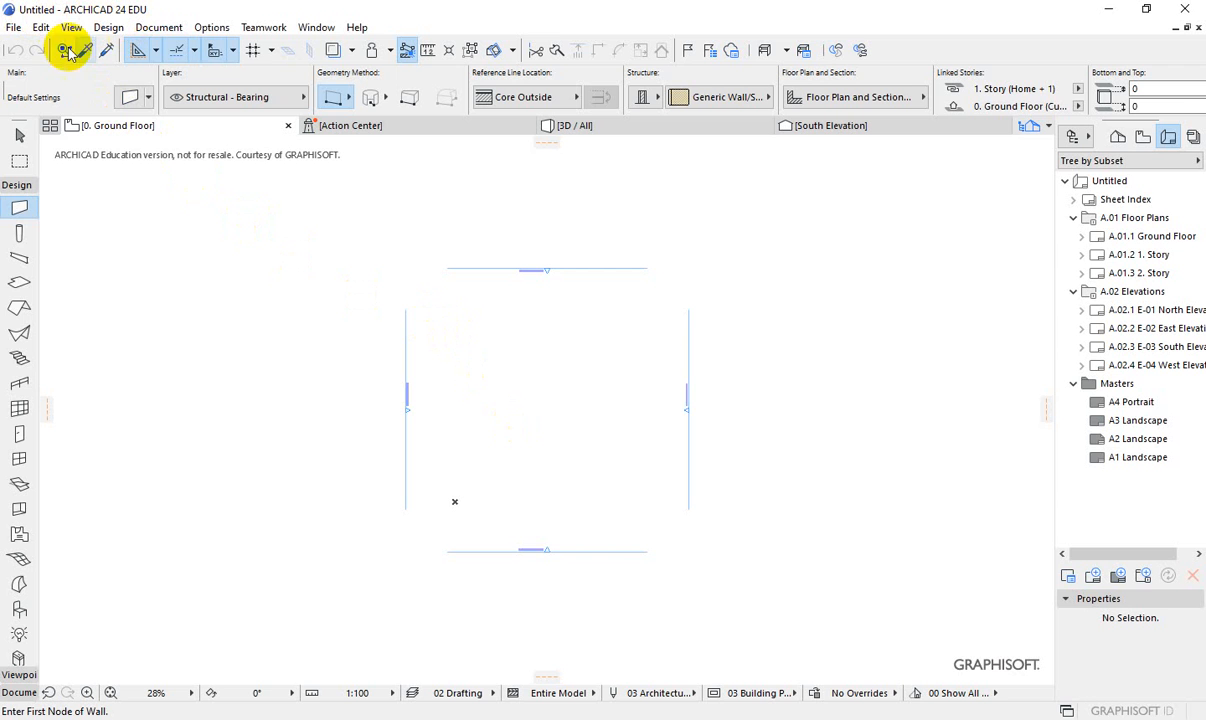
- Once the empty Ground Floor plan has loaded, open the File menu
left_click(14, 28)
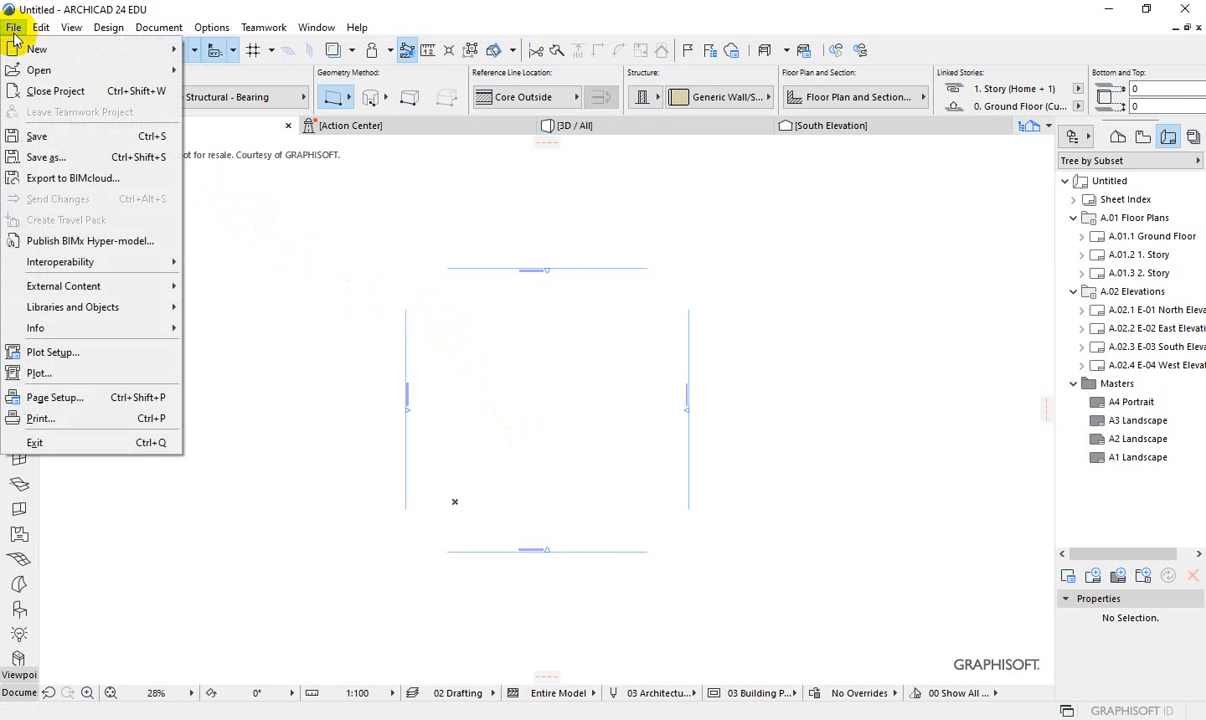
- Start saving, point the Save Plan dialog at the Desktop, and move and shrink the dialog
left_click(27, 136)
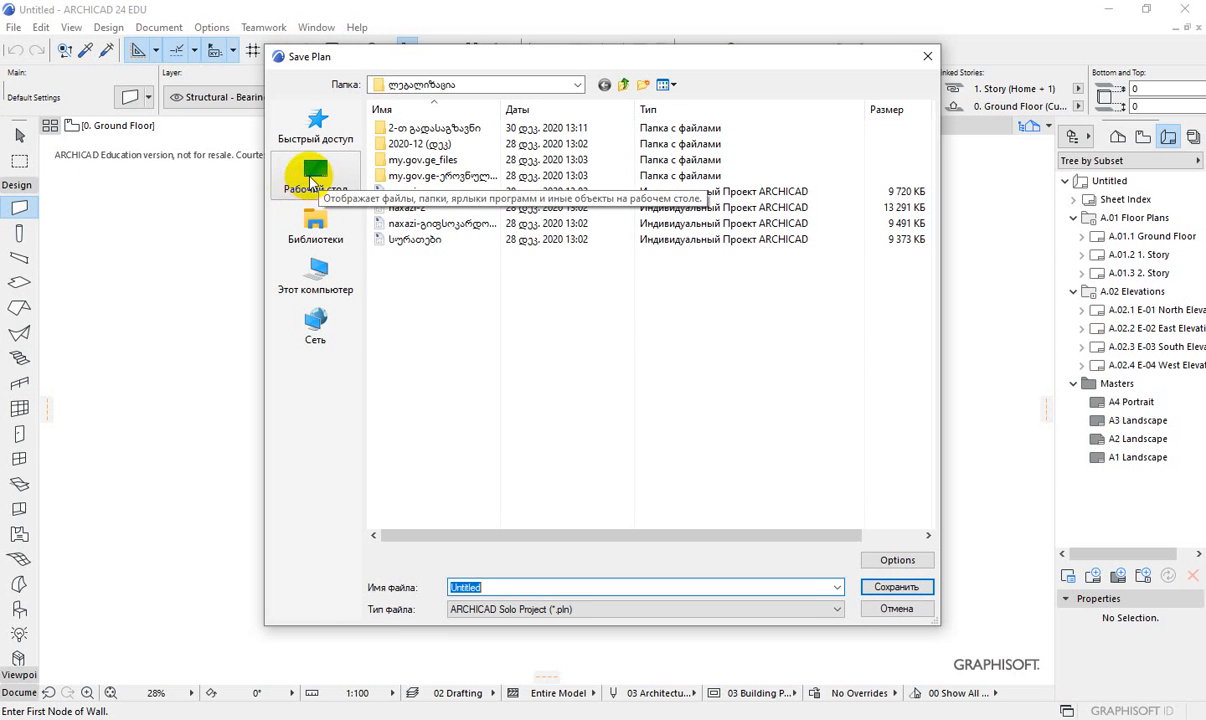
left_click(316, 176)
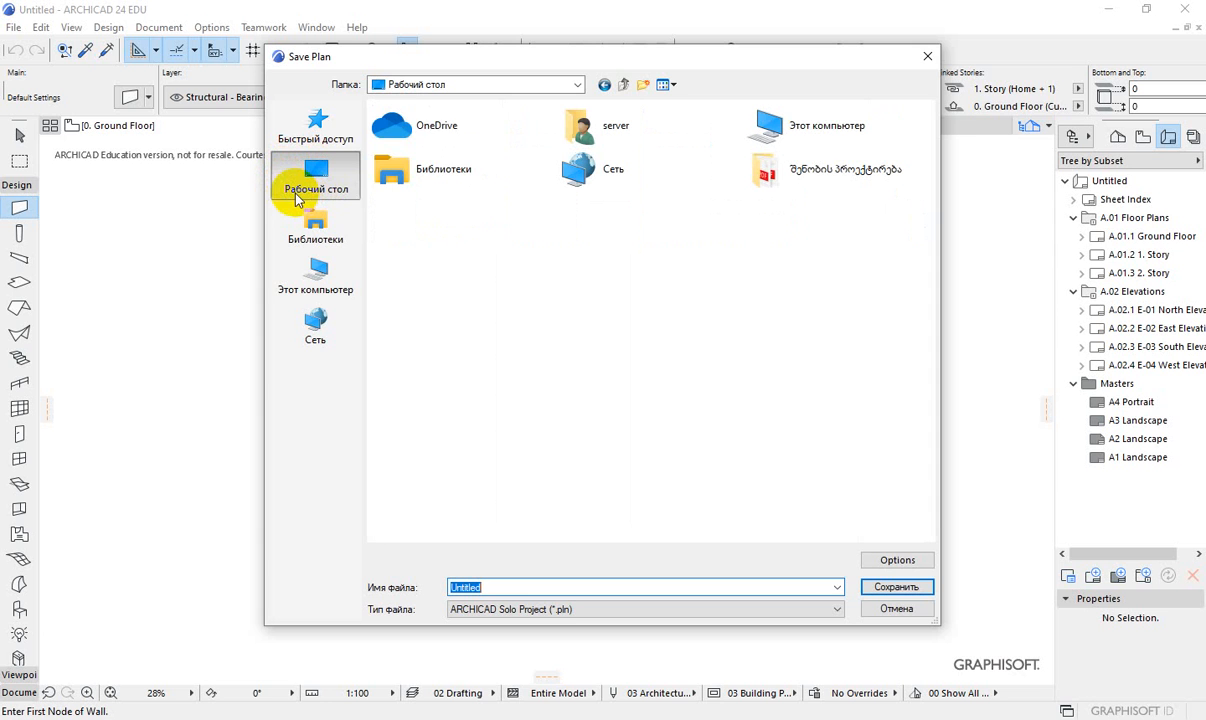
left_click_drag(515, 64, 520, 88)
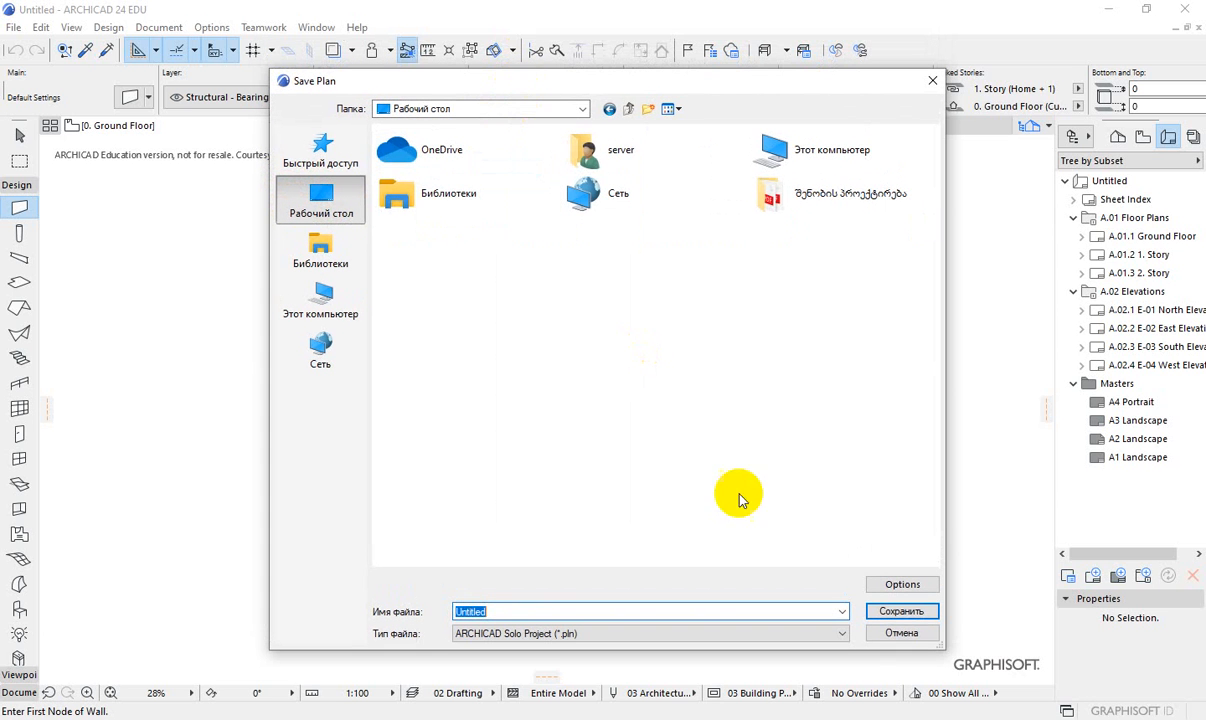
left_click_drag(940, 647, 793, 520)
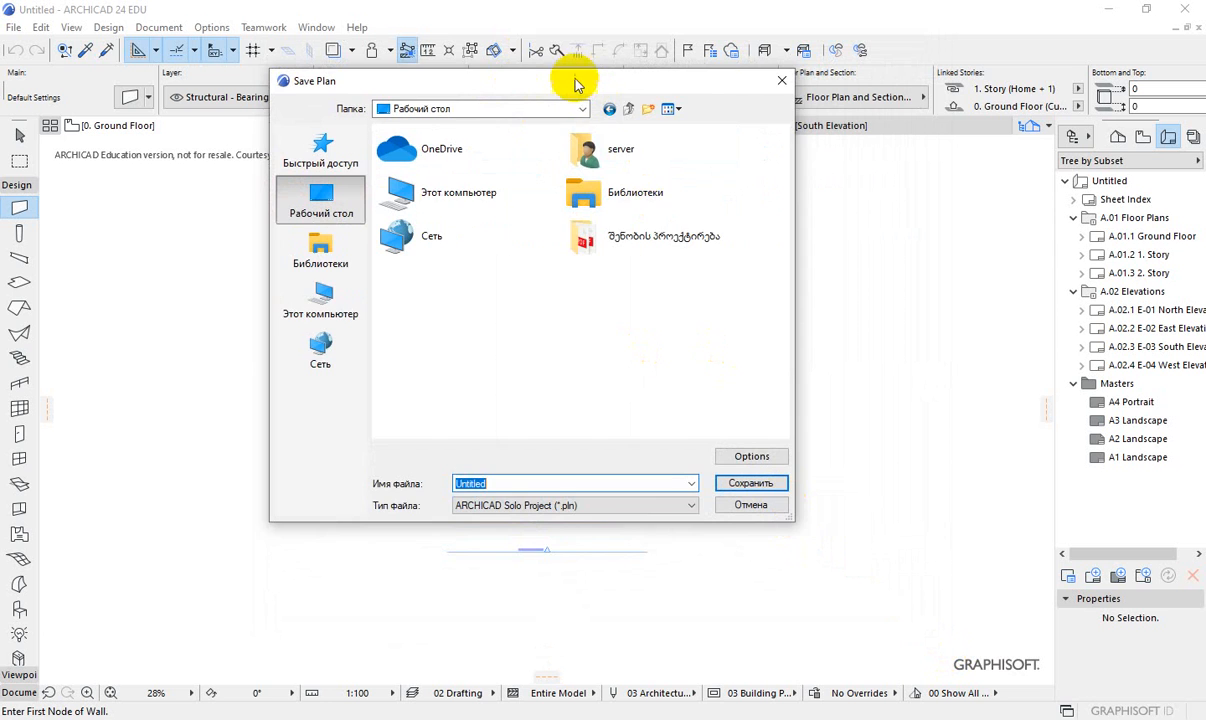
left_click_drag(571, 81, 620, 177)
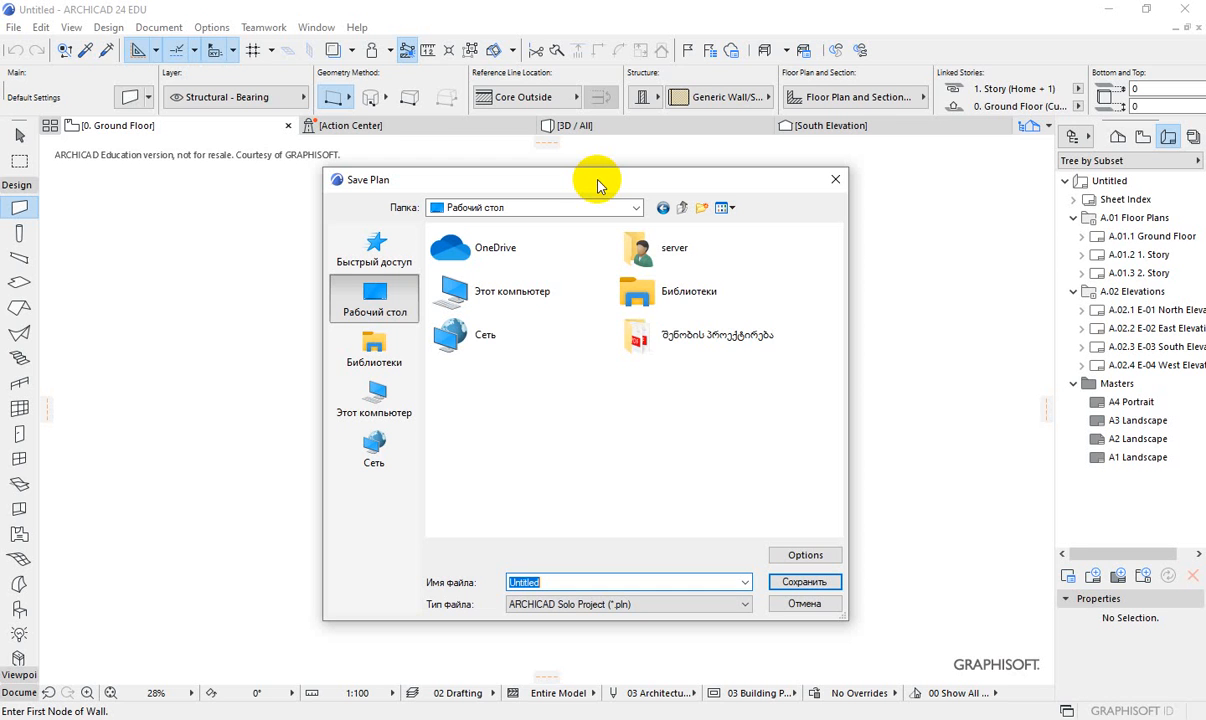
- Open the შენობის პროექტირება folder on the Desktop as the save destination
left_click(378, 303)
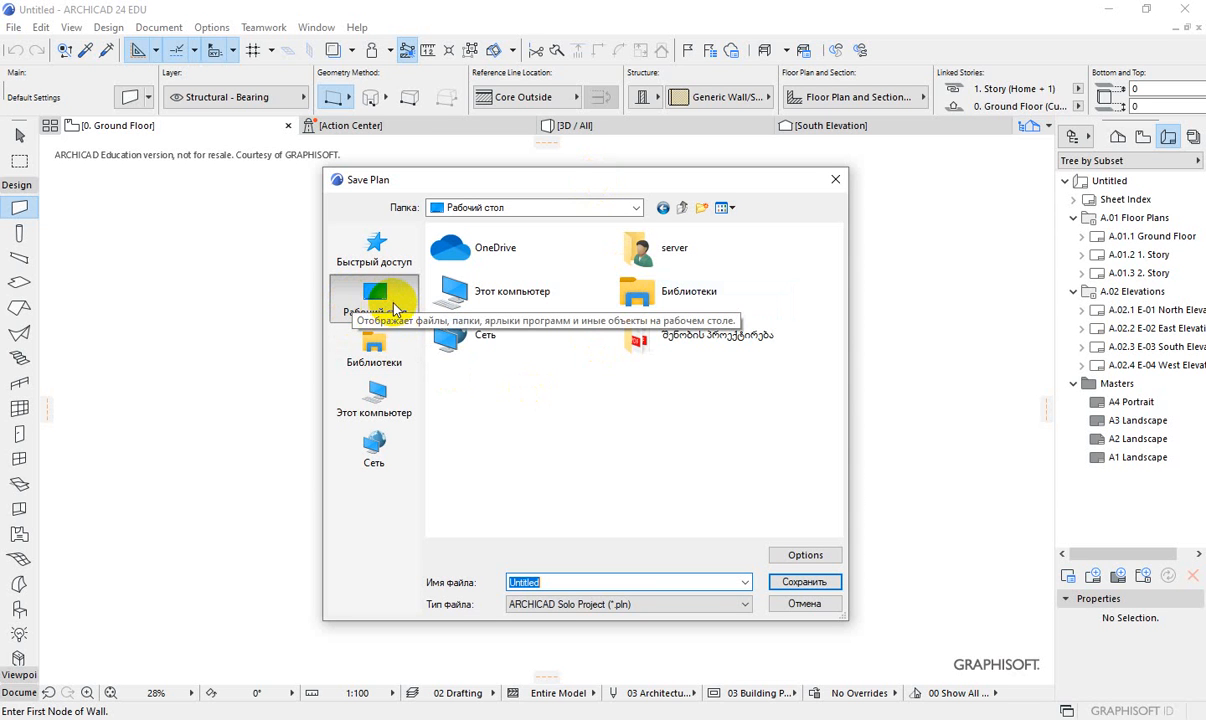
left_click(638, 429)
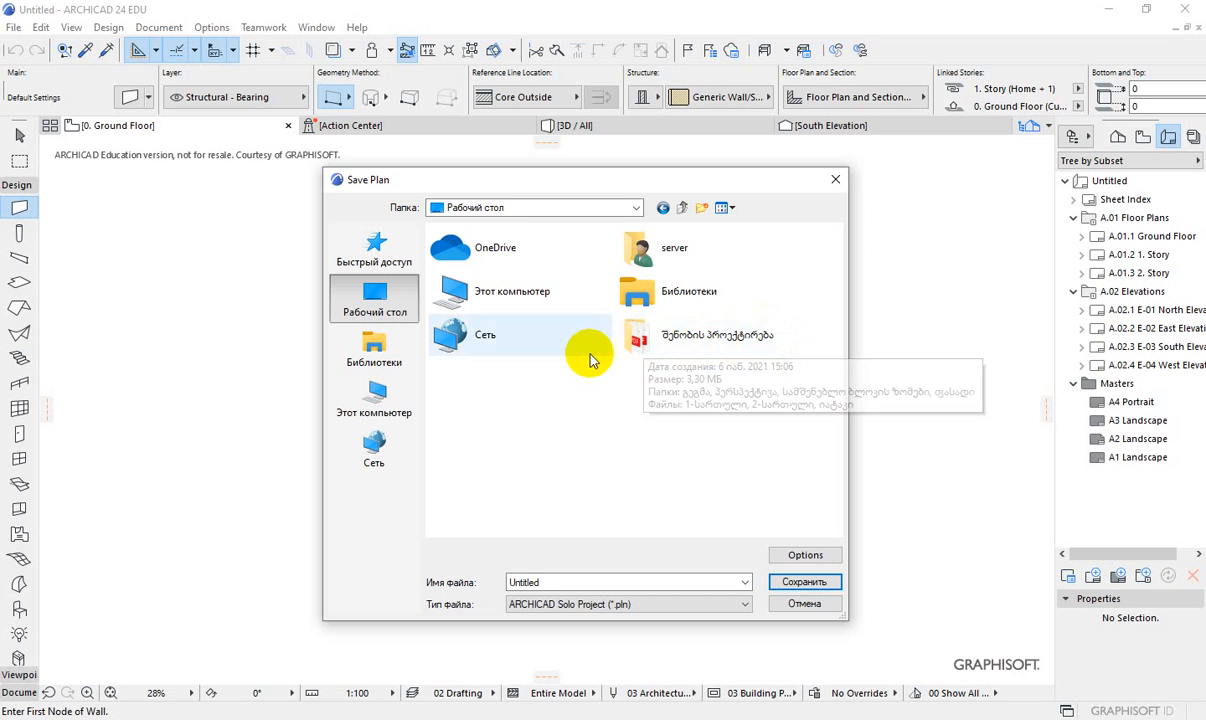
double_click(664, 340)
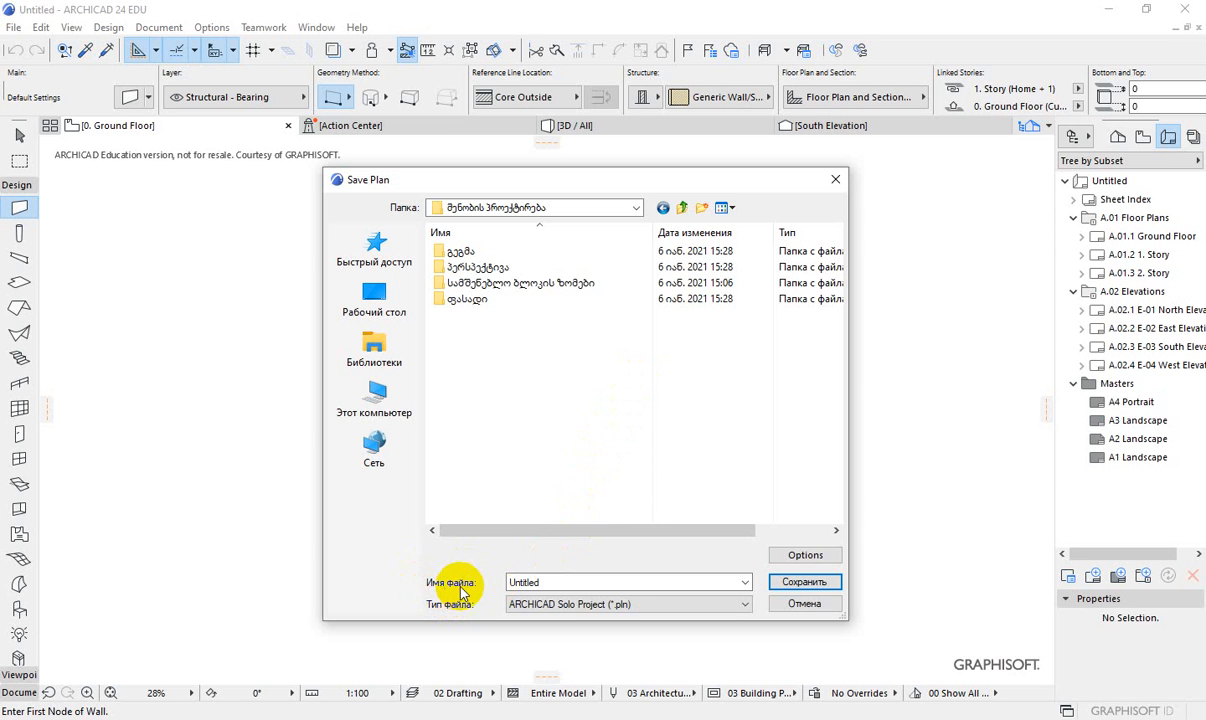
- Name the file after the client and save it as an ARCHICAD Solo Project (.pln)
double_click(530, 583)
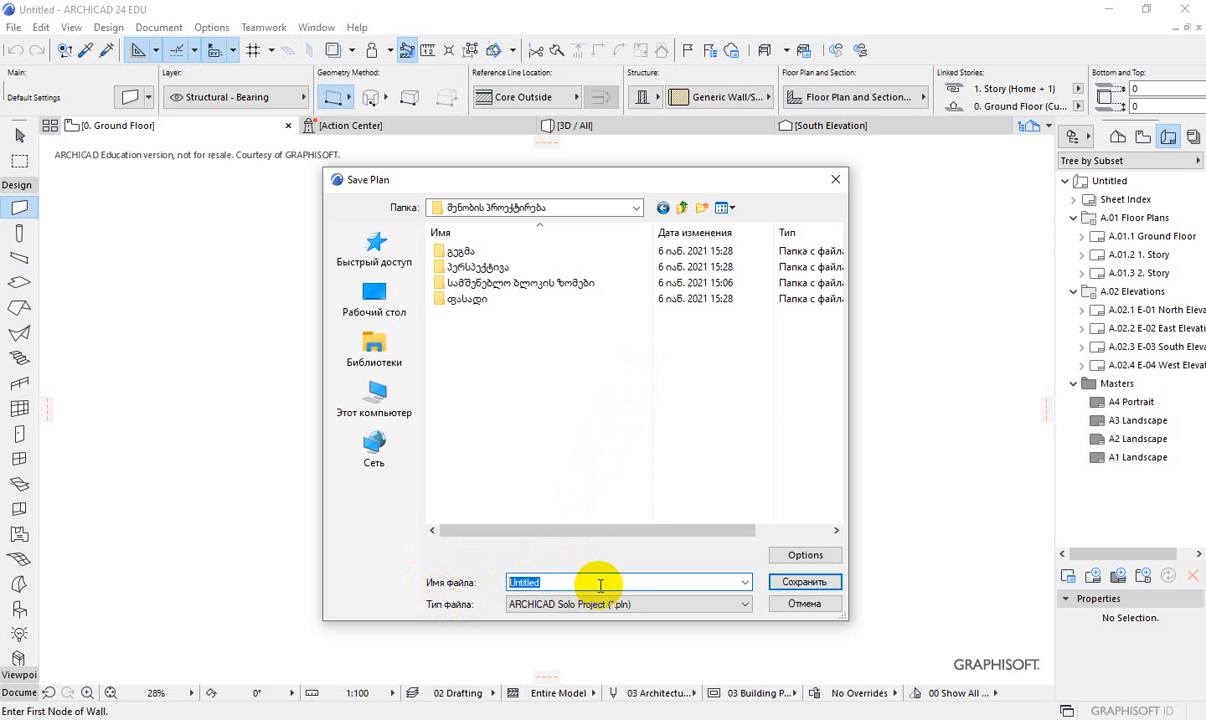
type("პროექტი")
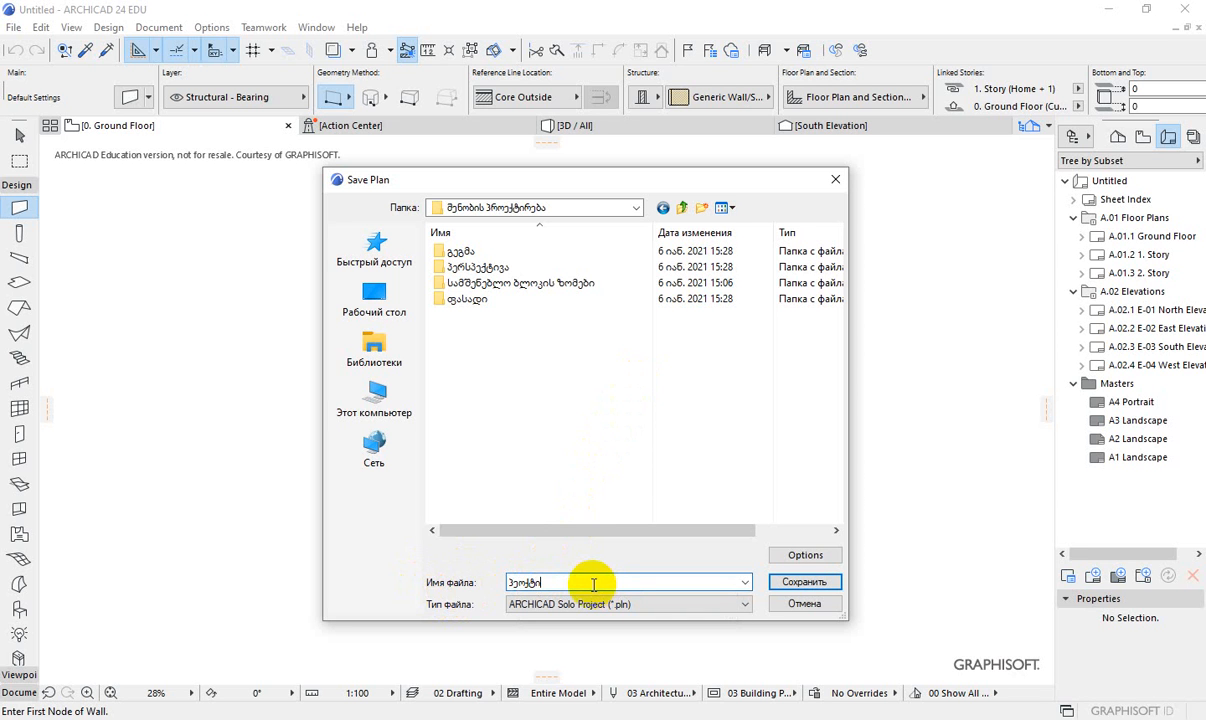
left_click_drag(592, 582, 463, 580)
type("პრ")
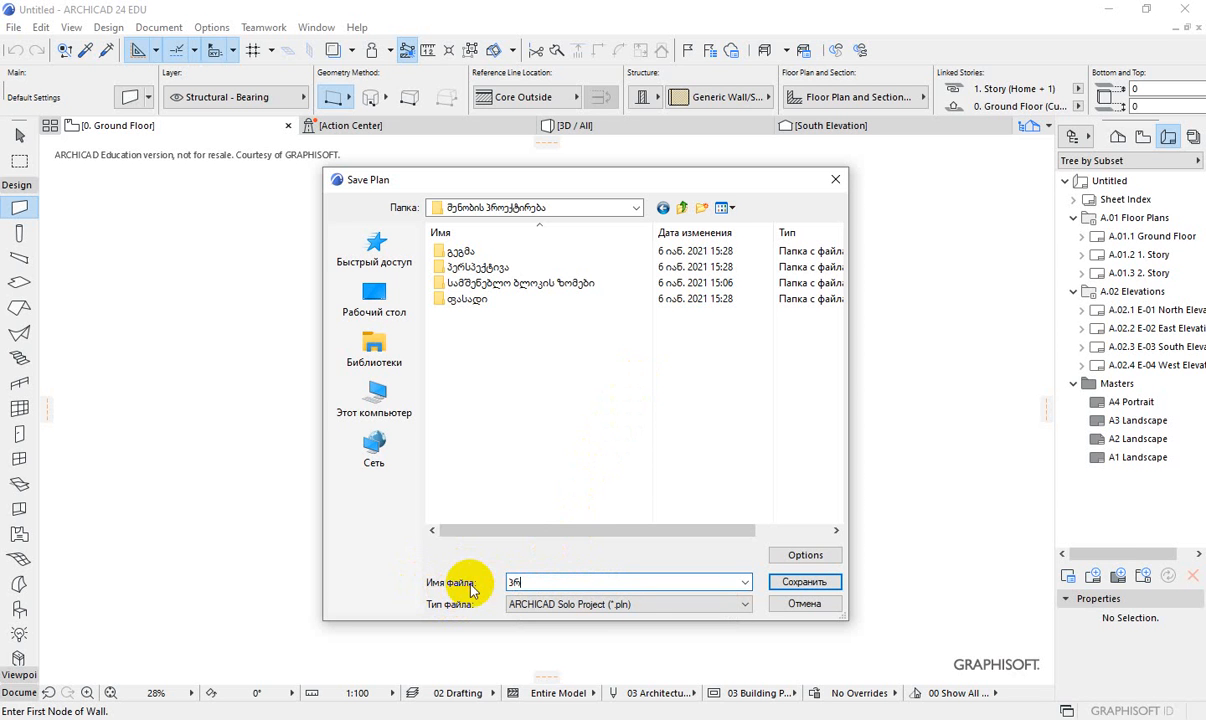
type("ოექტი")
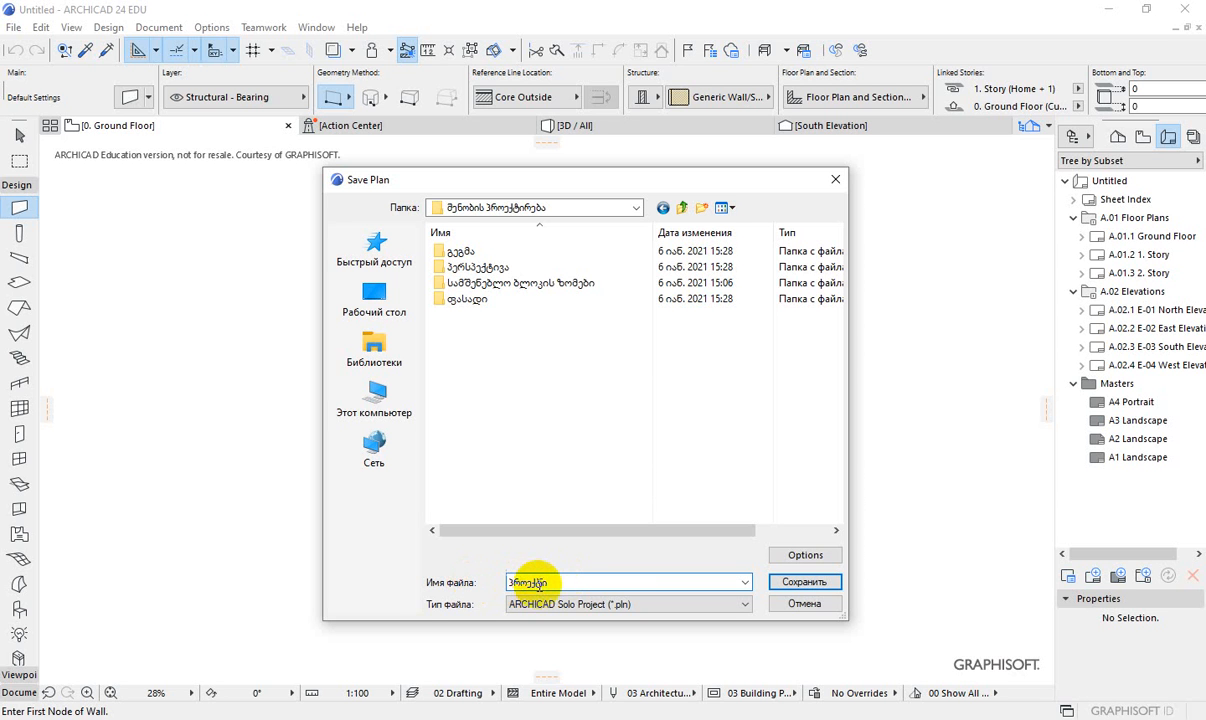
left_click(555, 583)
left_click_drag(555, 583, 485, 583)
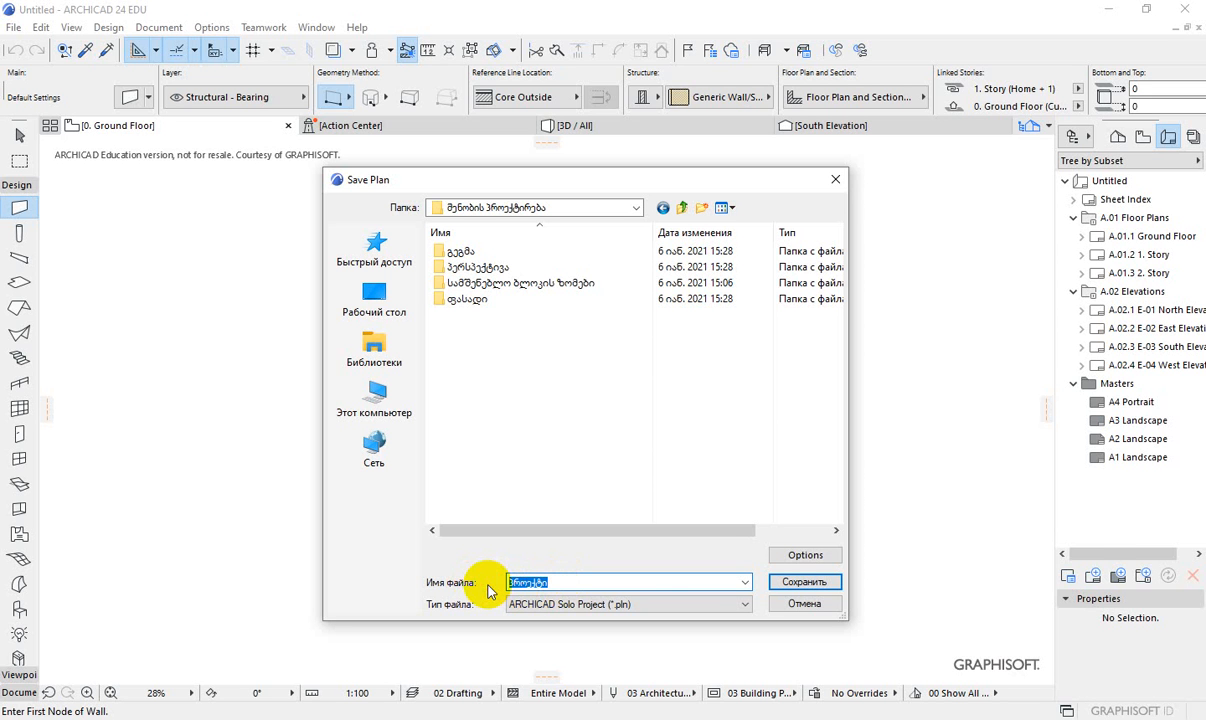
type("ბინა კომბაიძე")
left_click(805, 584)
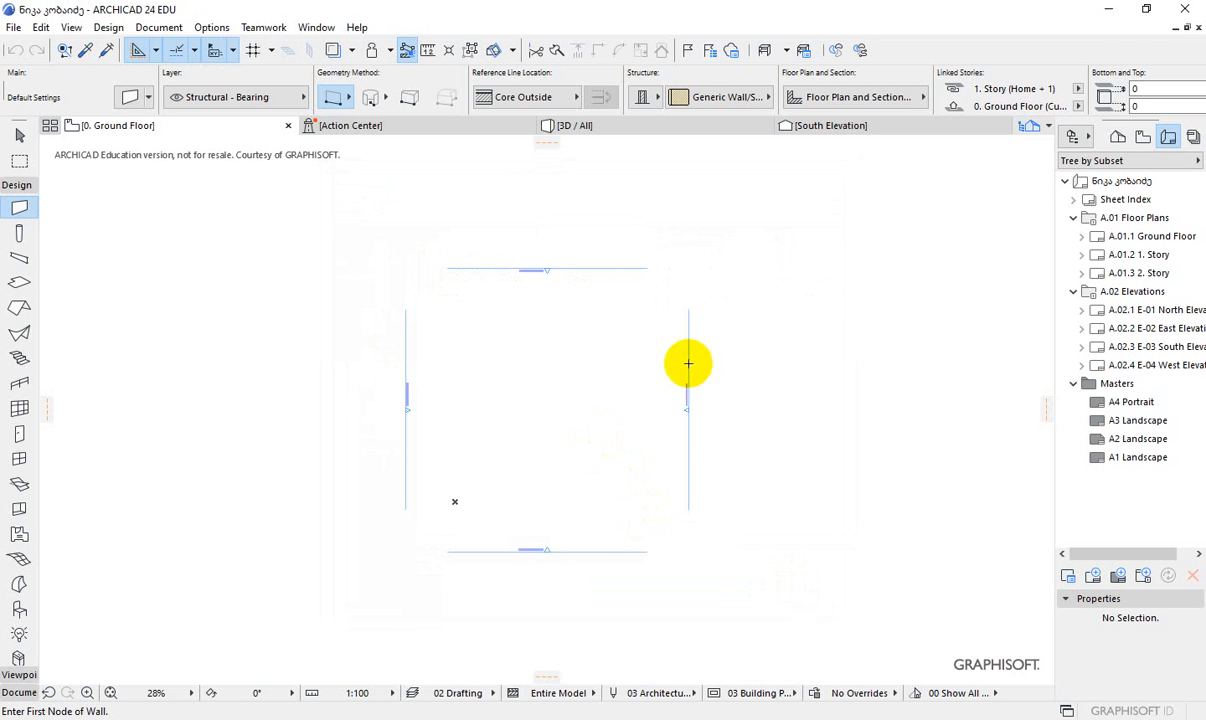
- Check the 8,694 KB project file and its .lck lock file in the Desktop project folder, then close it
left_click(1108, 9)
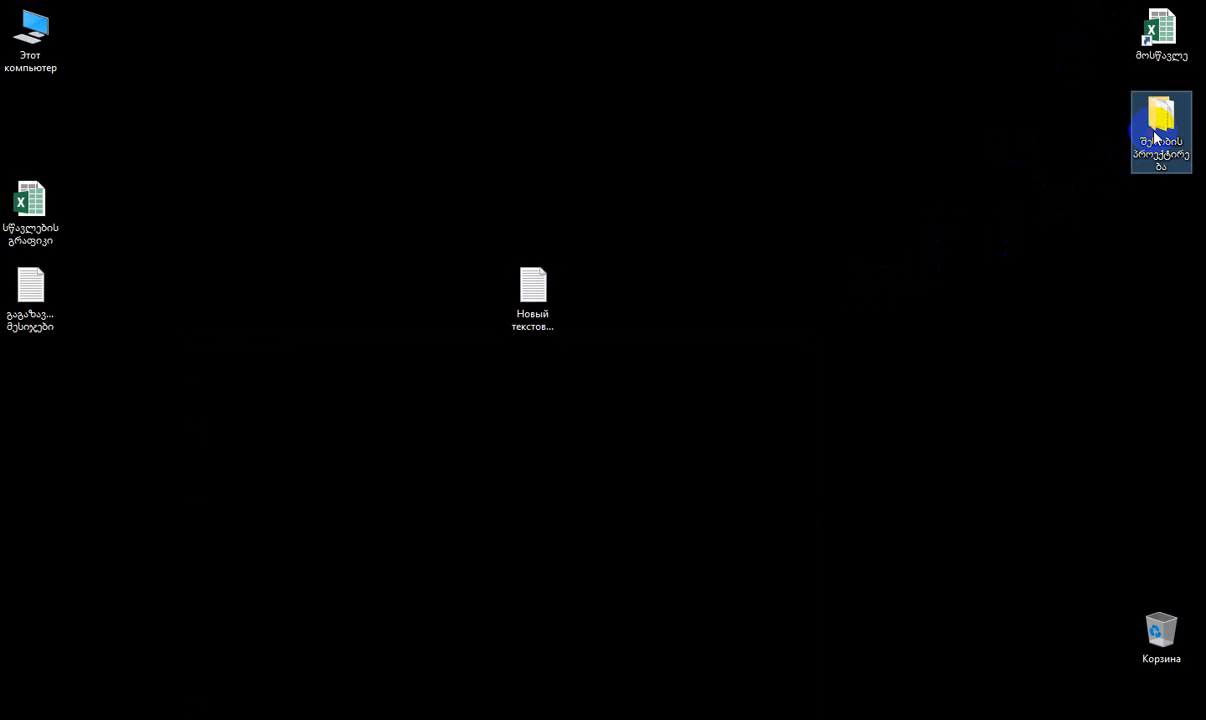
double_click(1153, 150)
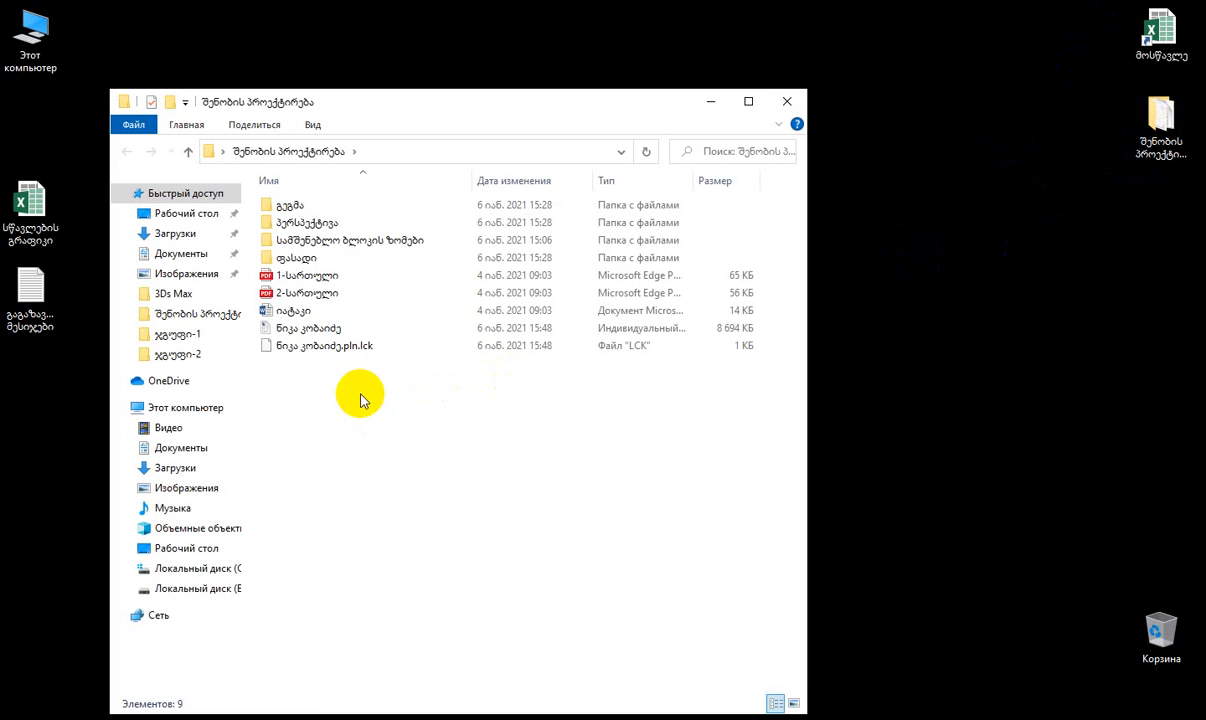
left_click(290, 332)
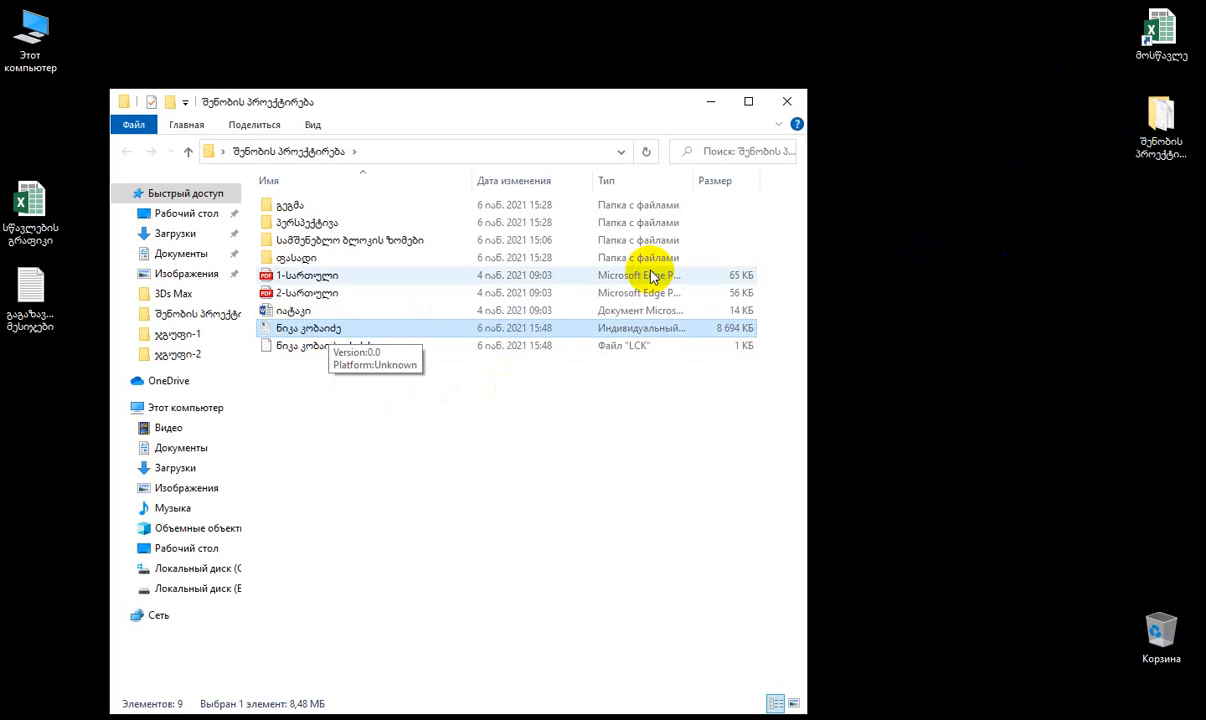
left_click_drag(676, 97, 670, 93)
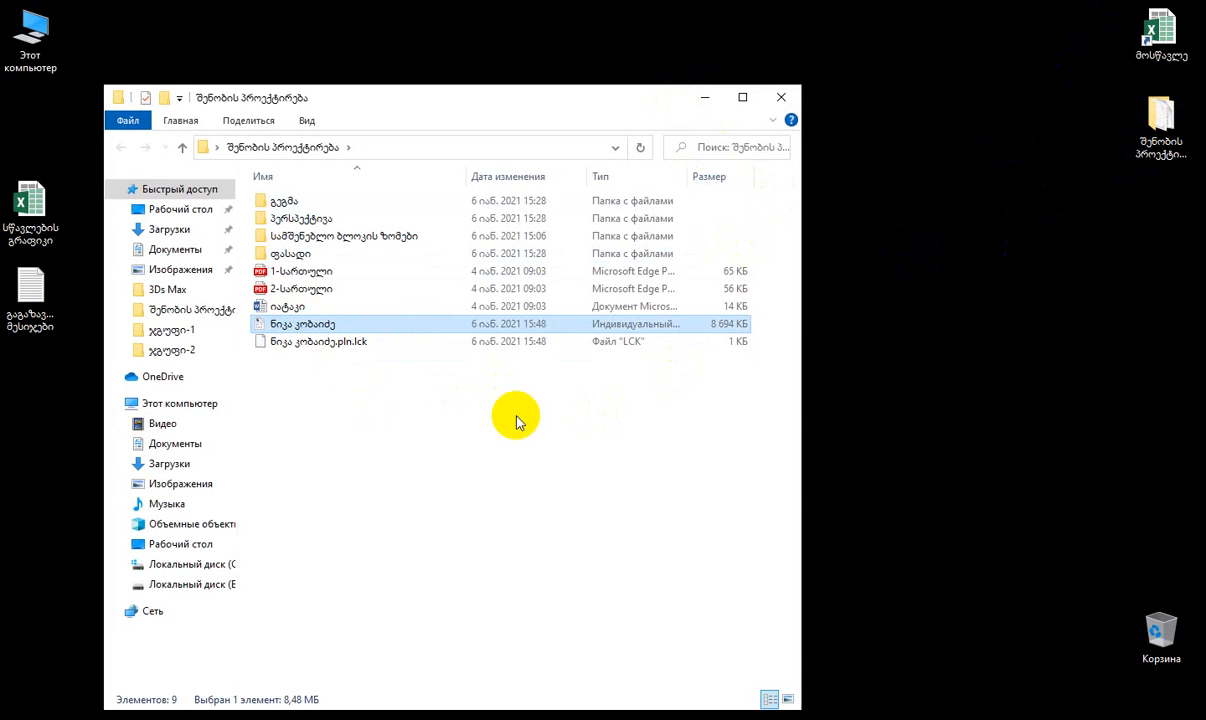
left_click(353, 402)
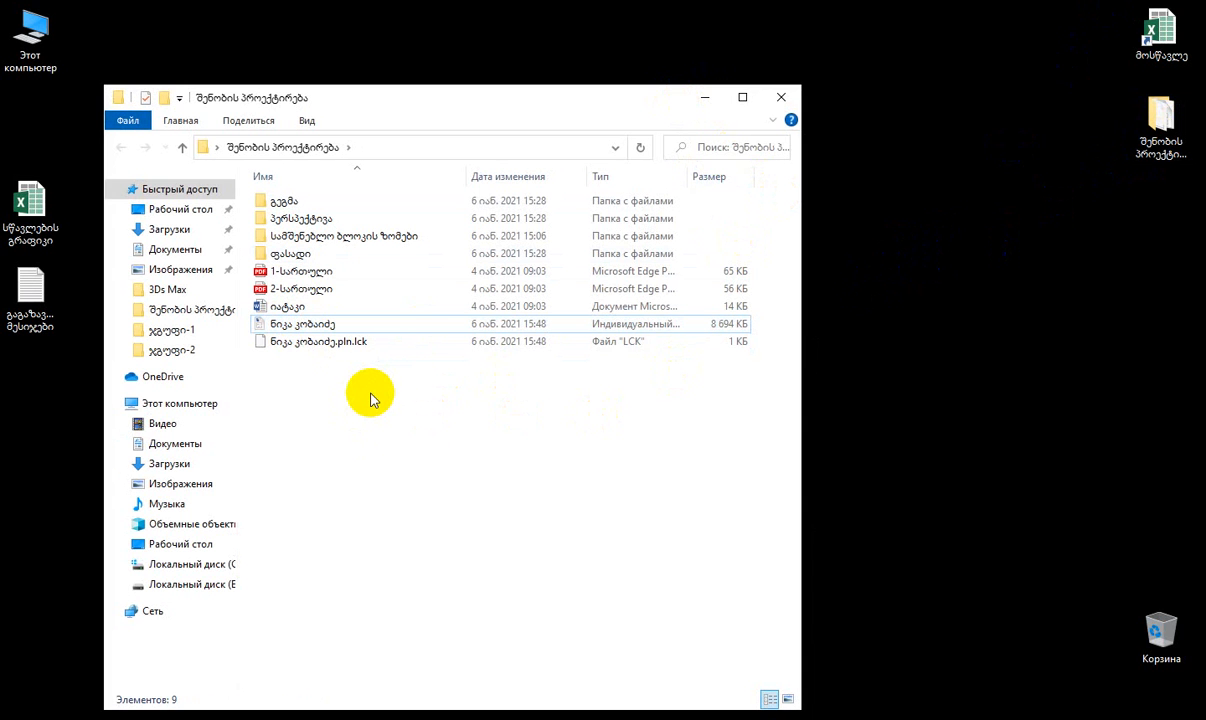
left_click(290, 342)
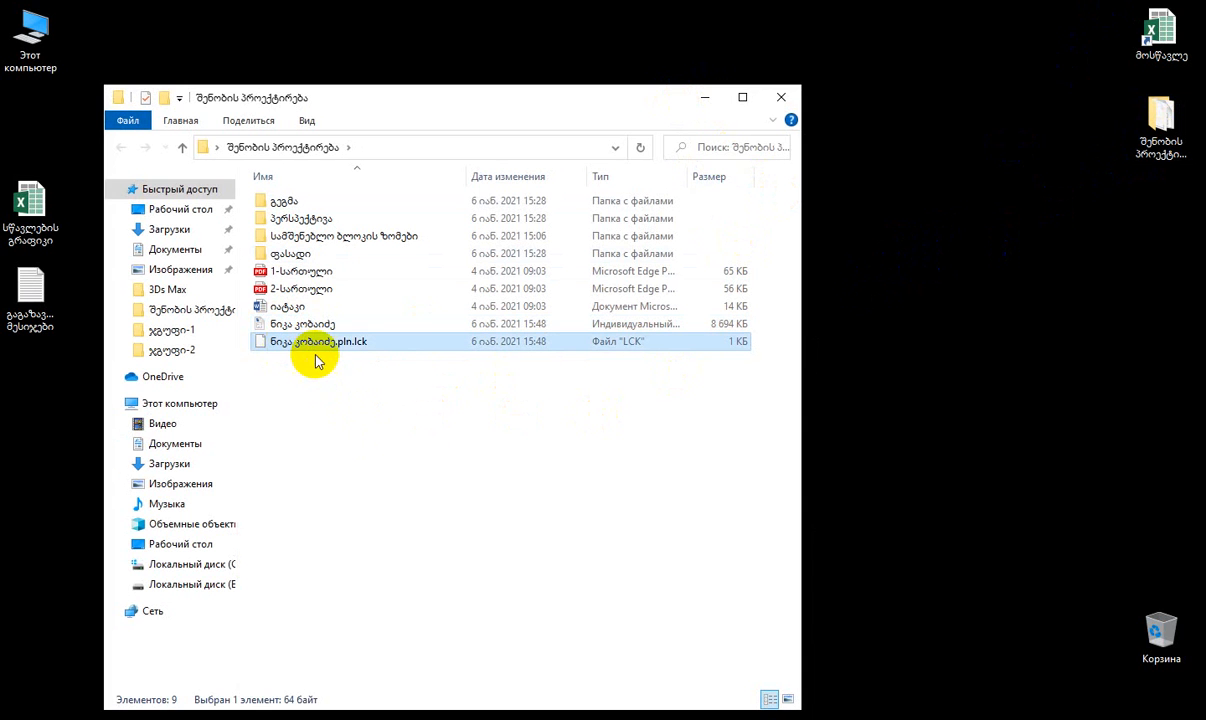
left_click(402, 388)
left_click_drag(611, 99, 721, 81)
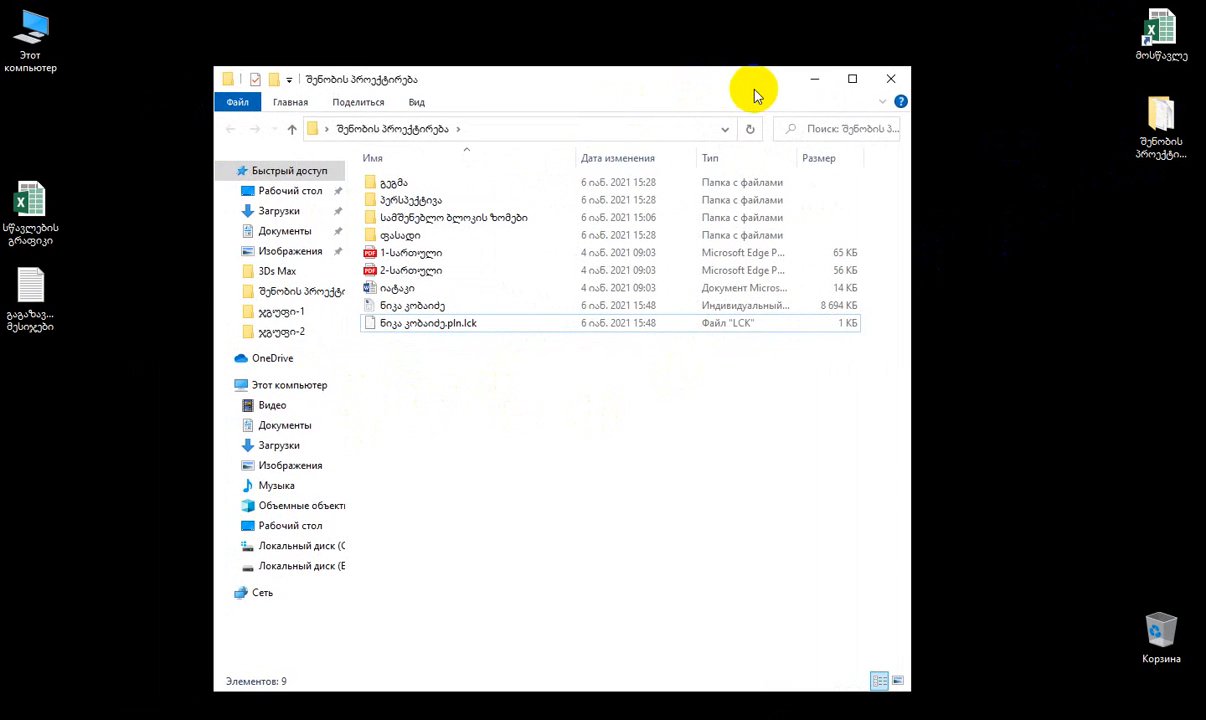
left_click(891, 79)
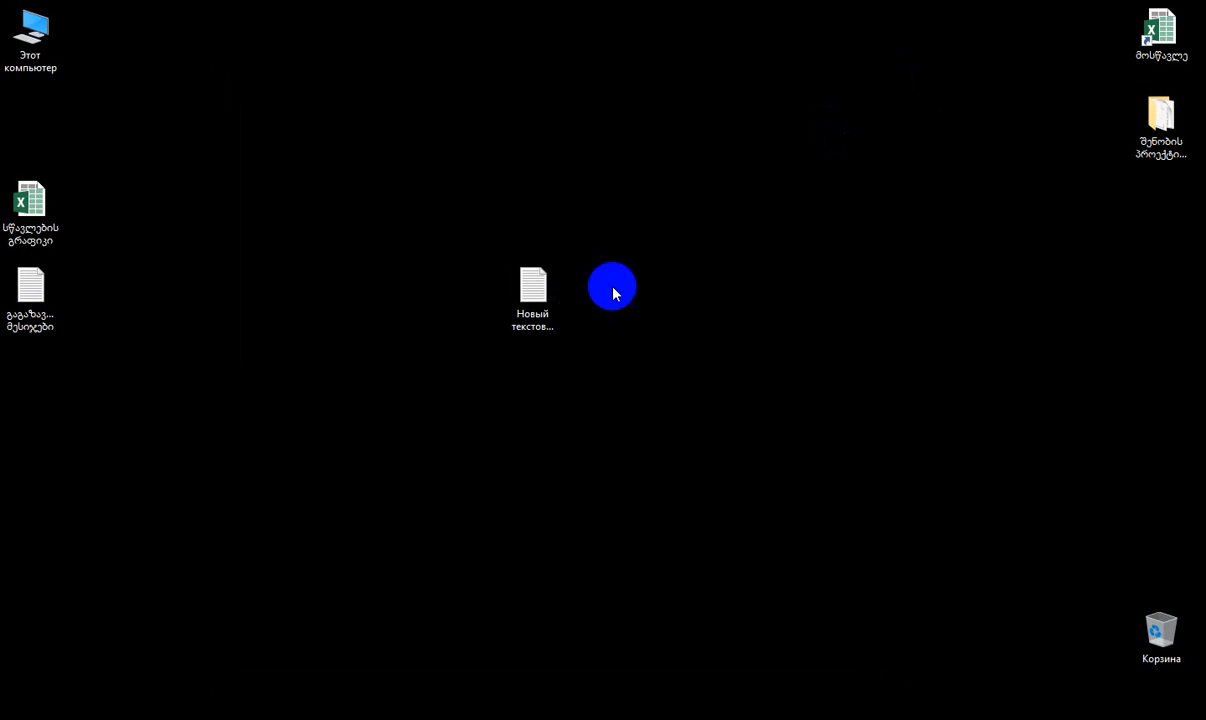
- Reopen the Desktop project folder and compare the 1-სართული and 2-სართული plan PDFs
mouse_move(390, 715)
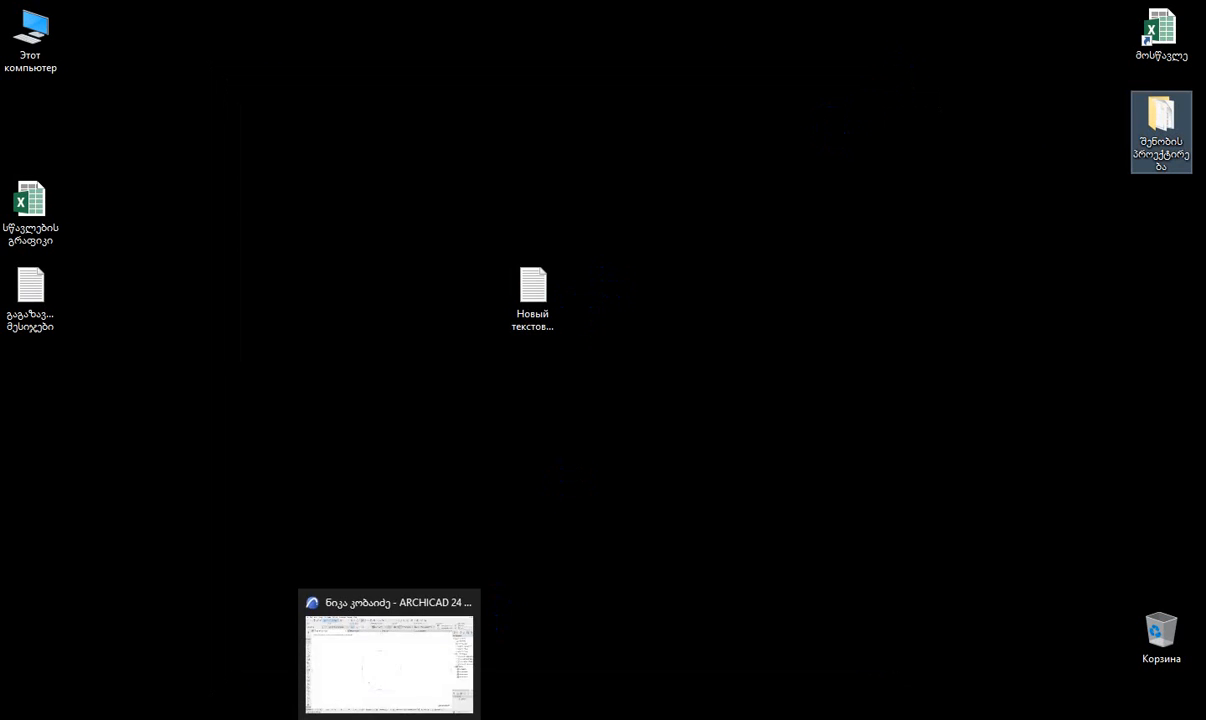
left_click(390, 650)
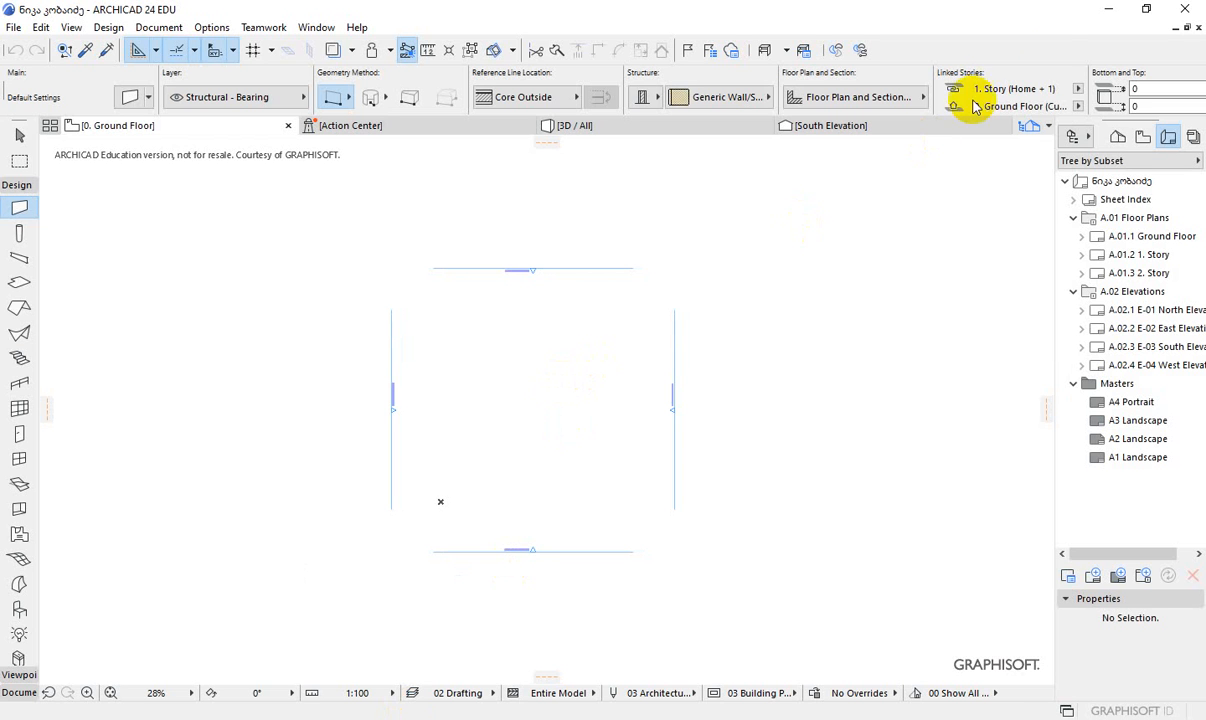
left_click(1106, 10)
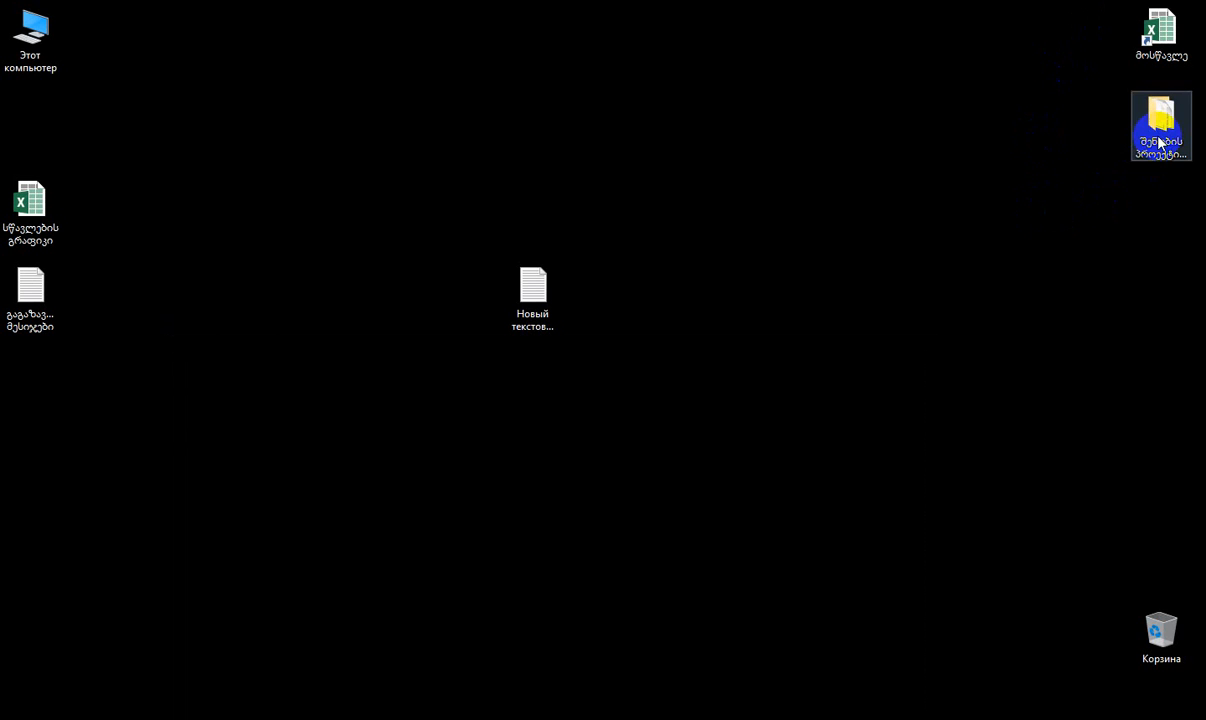
double_click(1160, 143)
left_click(970, 266)
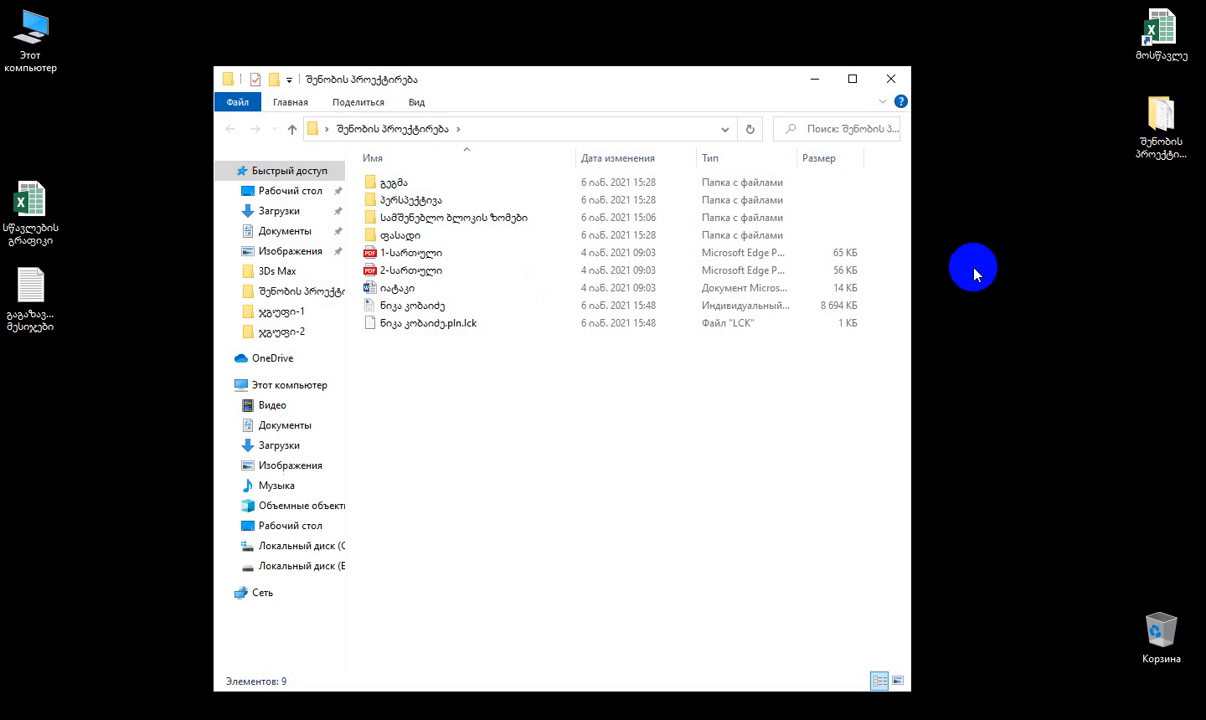
left_click(418, 254)
left_click(415, 266)
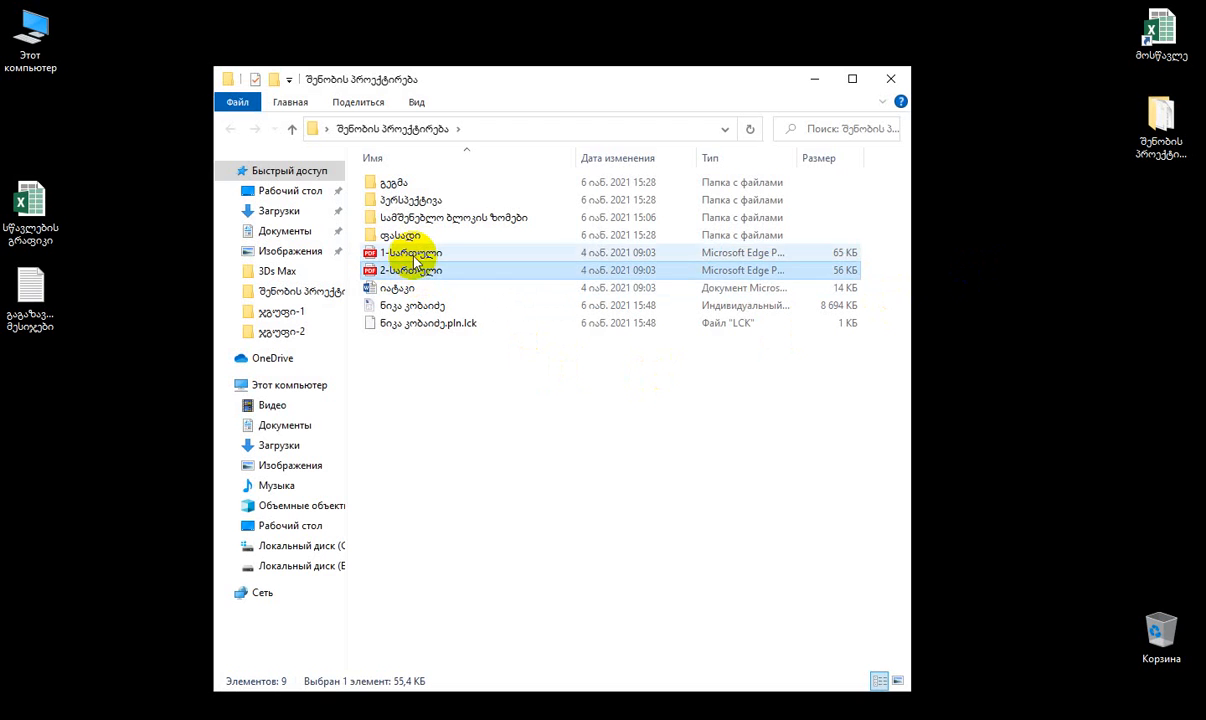
left_click(415, 252)
left_click_drag(712, 86, 755, 80)
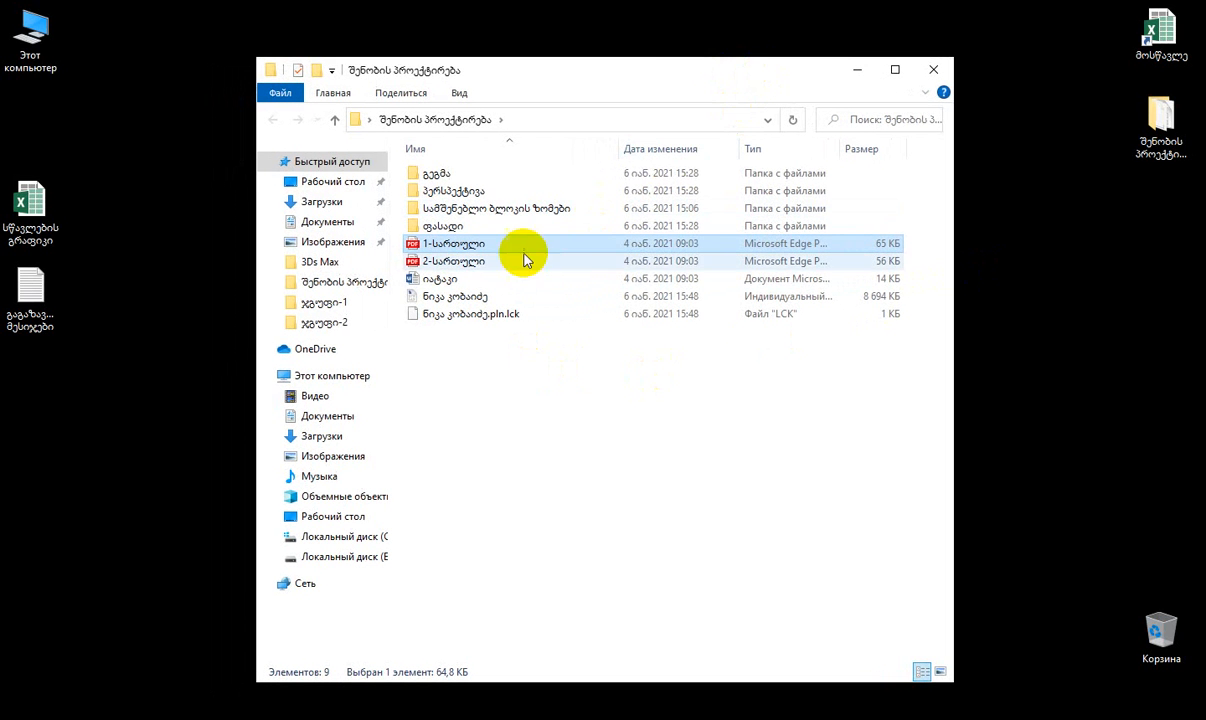
- Look into the გეგმა subfolder, return, pick 1-სართული.pdf, and close the folder window
double_click(440, 175)
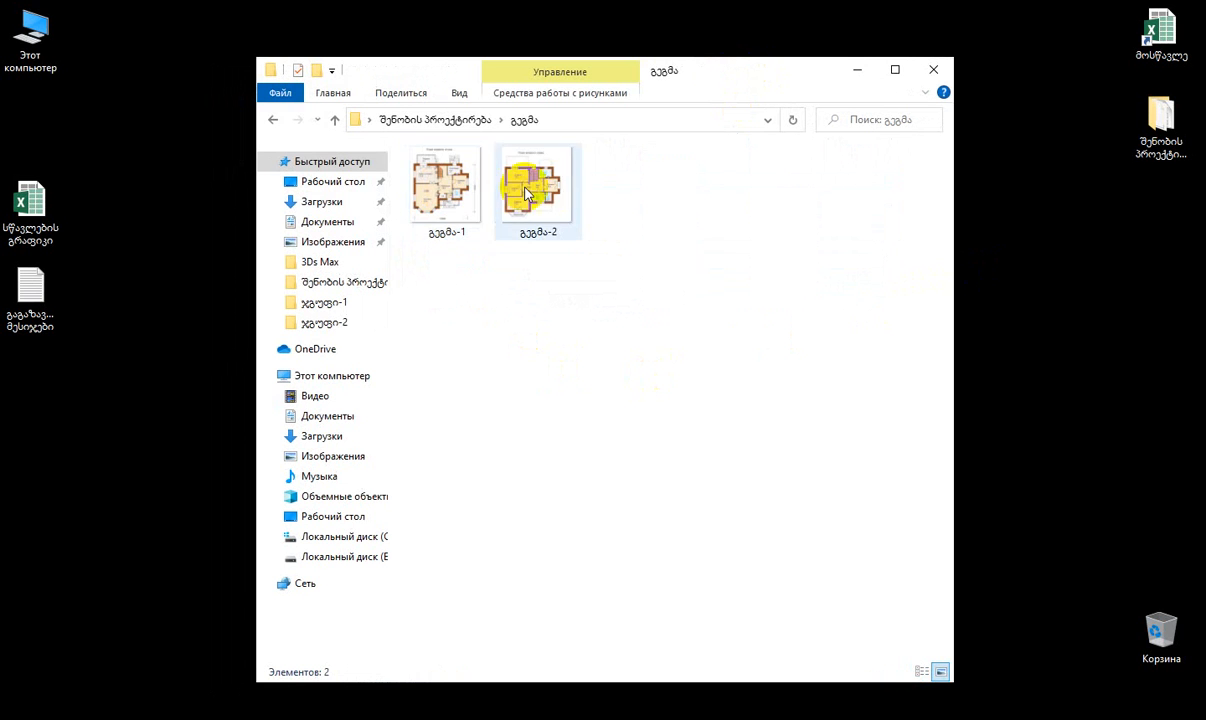
left_click(274, 121)
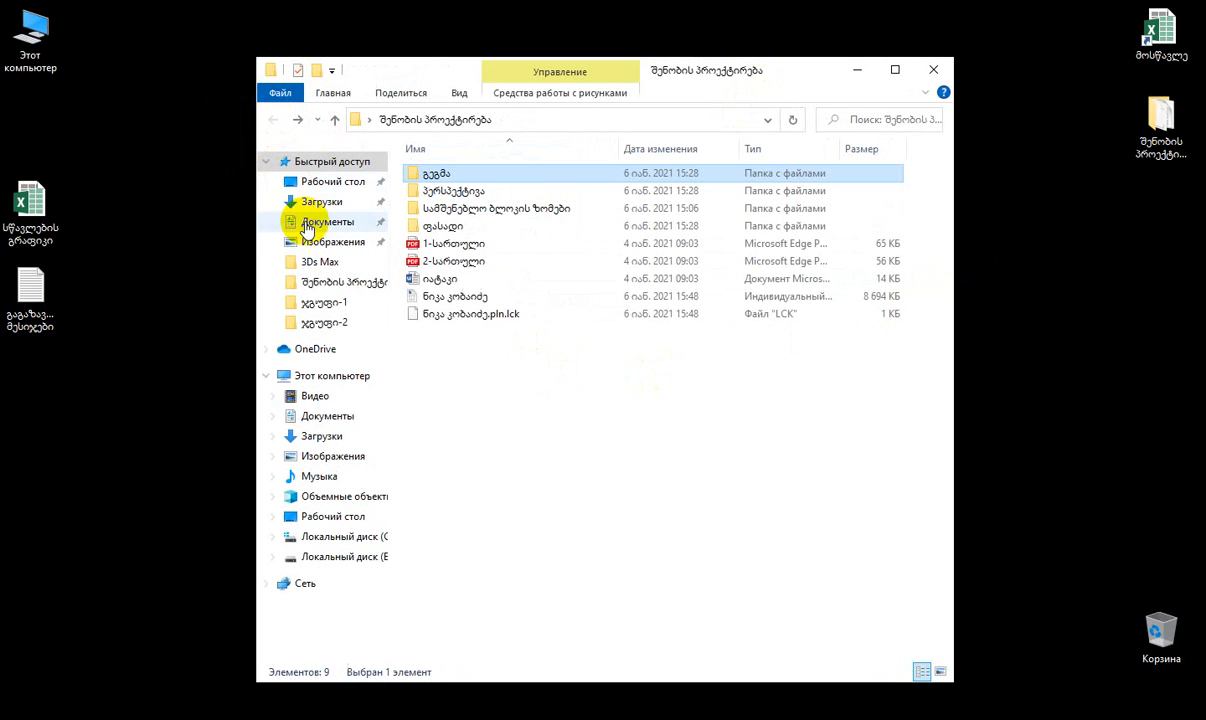
left_click(450, 245)
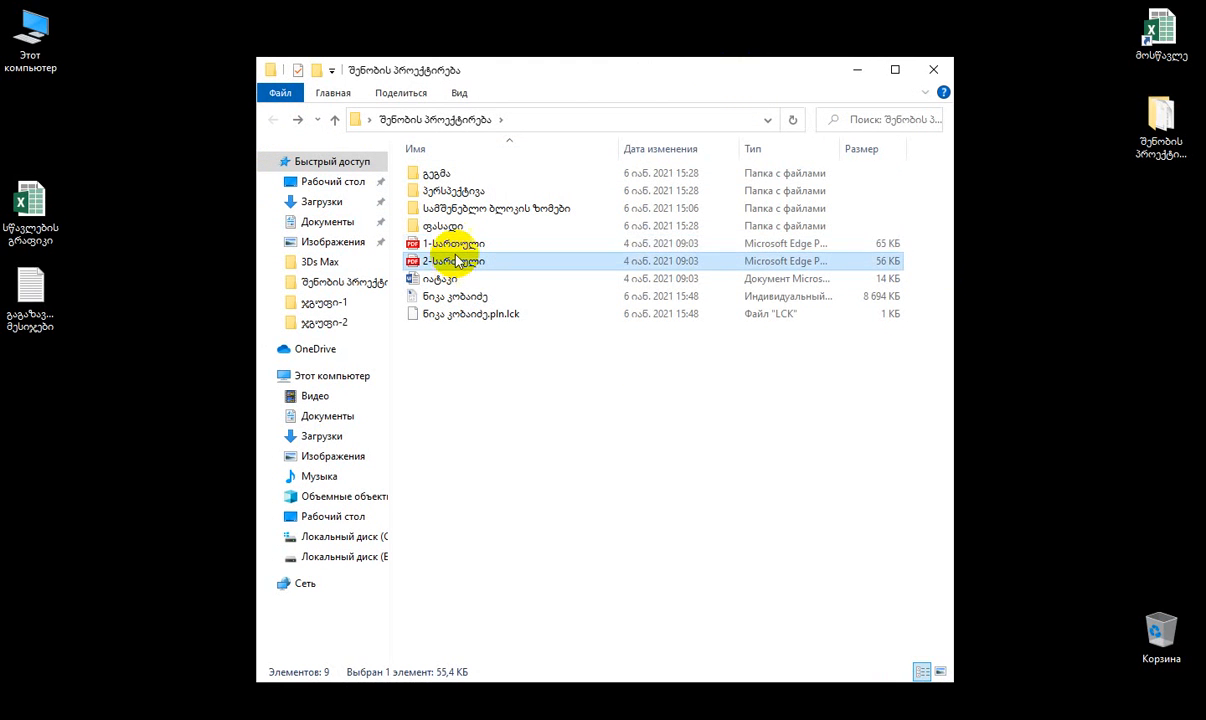
left_click(556, 401)
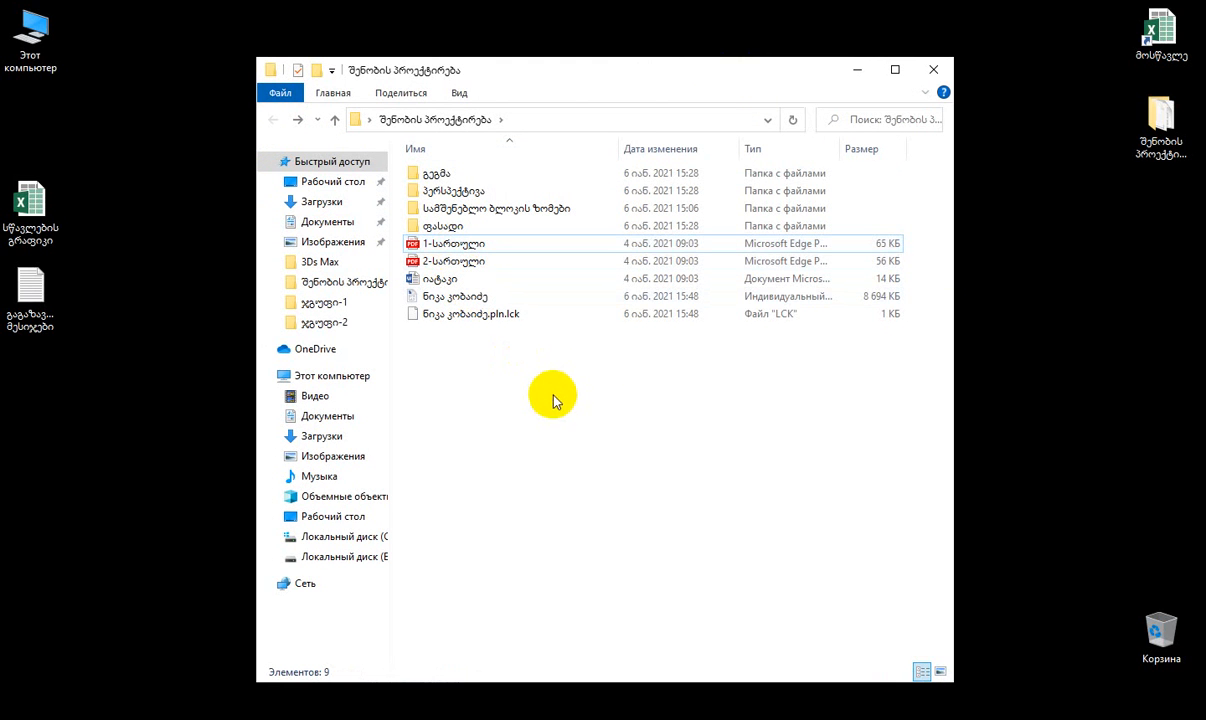
left_click(930, 75)
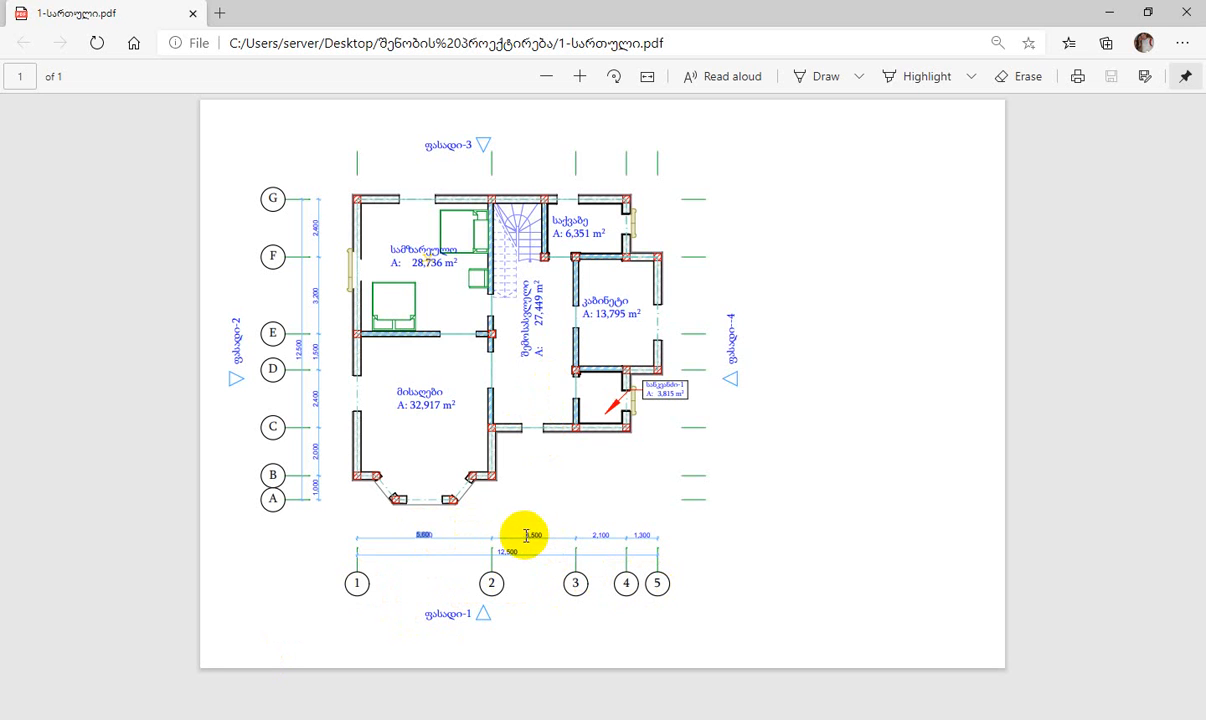
- Check the 1,300 spacing between columns 4 and 5 on the PDF, then return to ARCHICAD
double_click(641, 535)
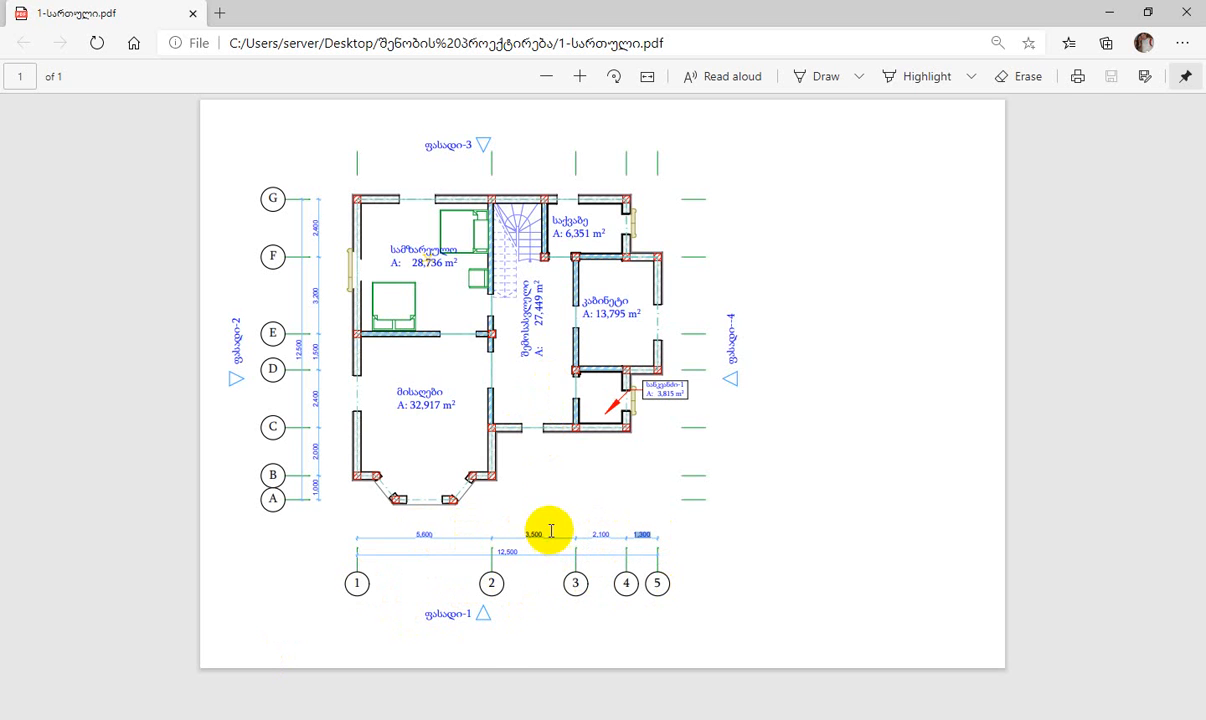
mouse_move(401, 707)
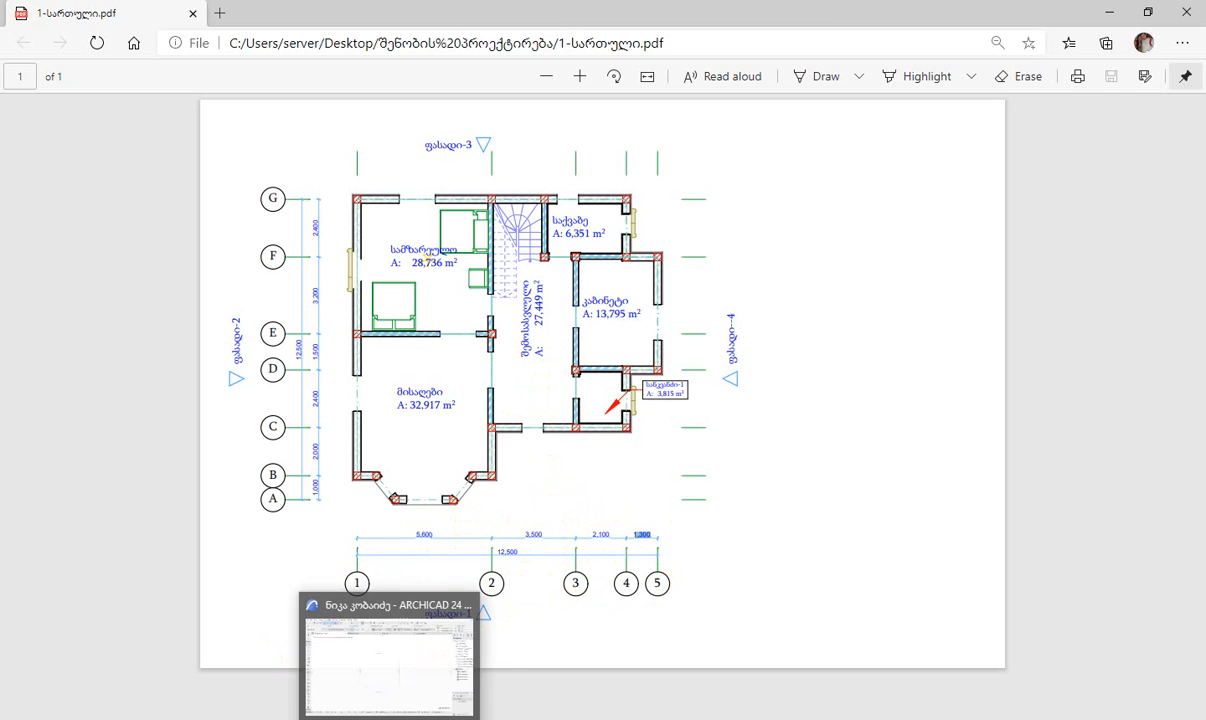
left_click(390, 665)
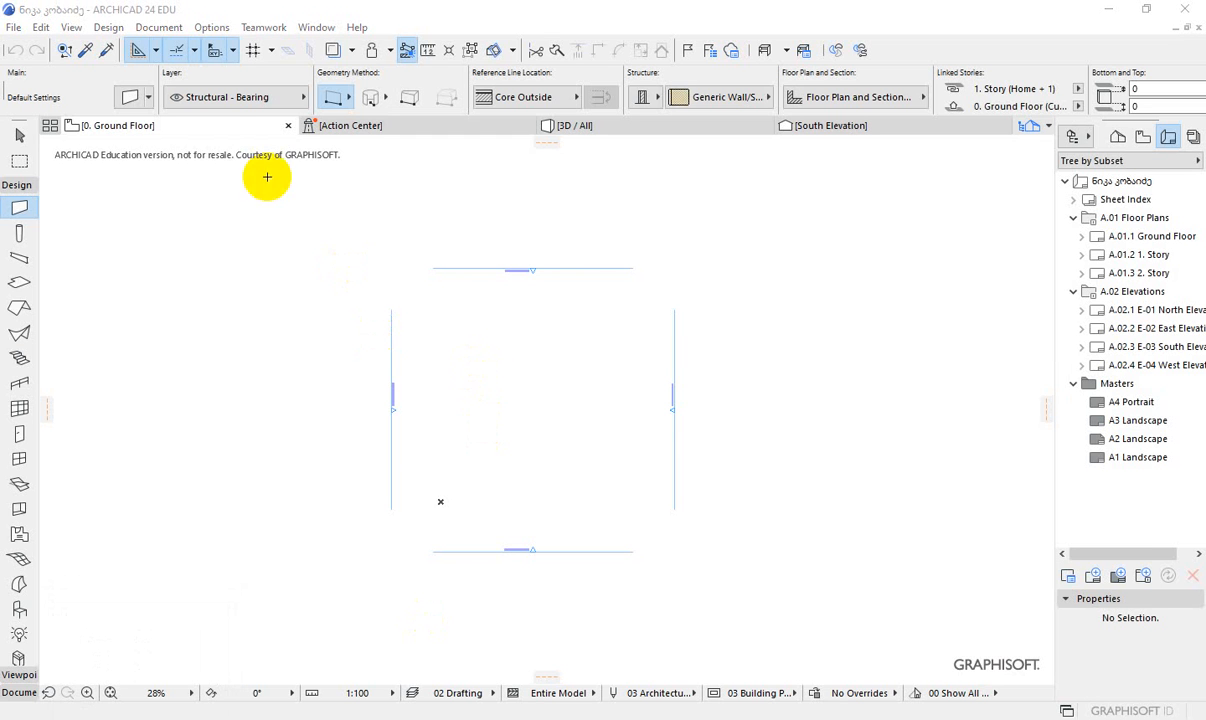
- Open Design > Grid System and show only Grid Positions, listing default axes A–E and 1–5
left_click(109, 28)
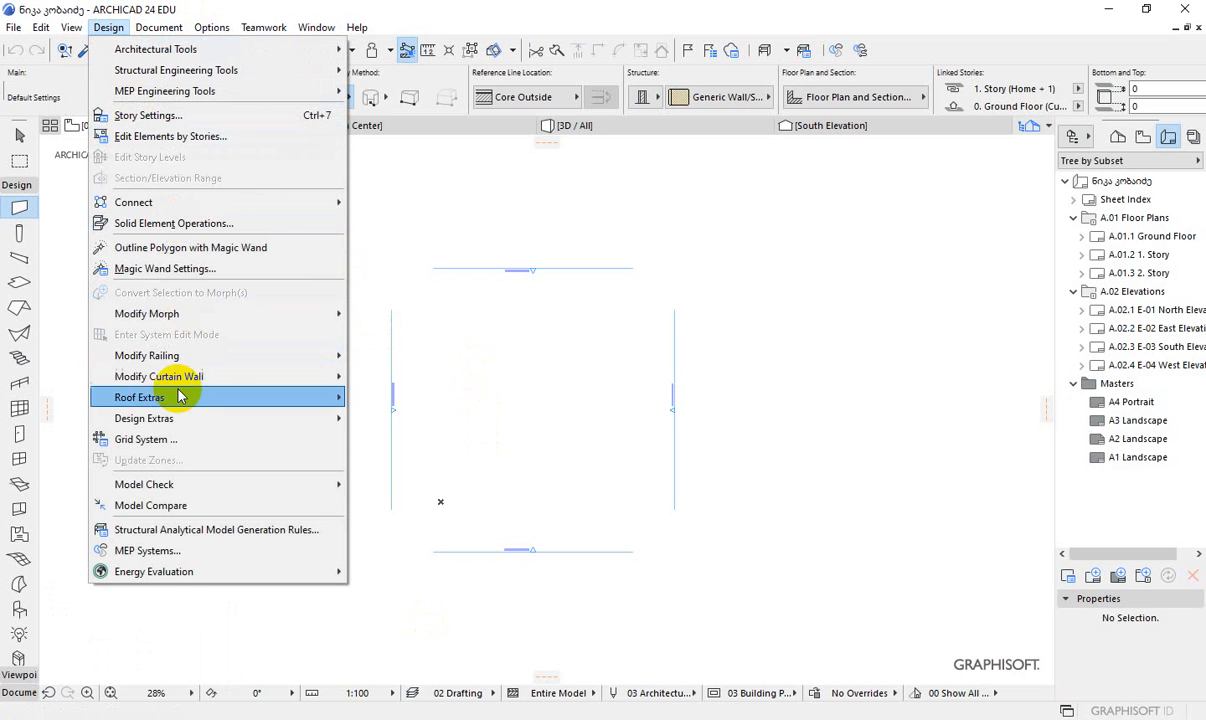
left_click(165, 441)
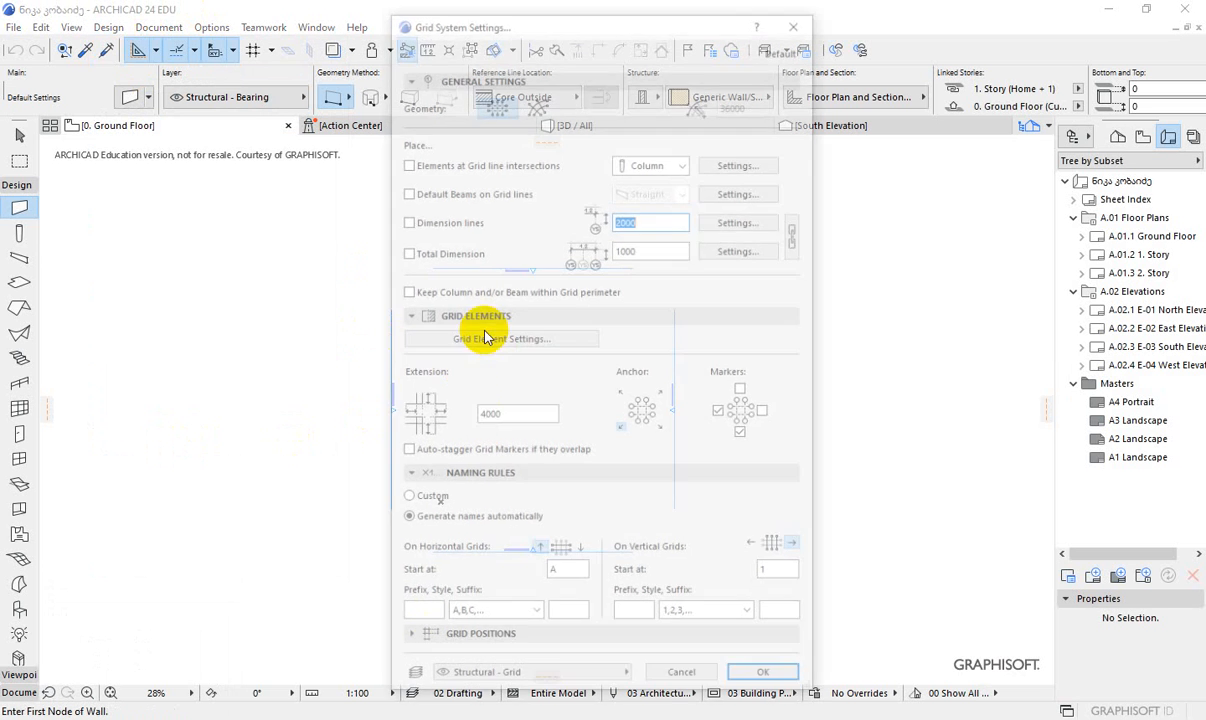
left_click(425, 80)
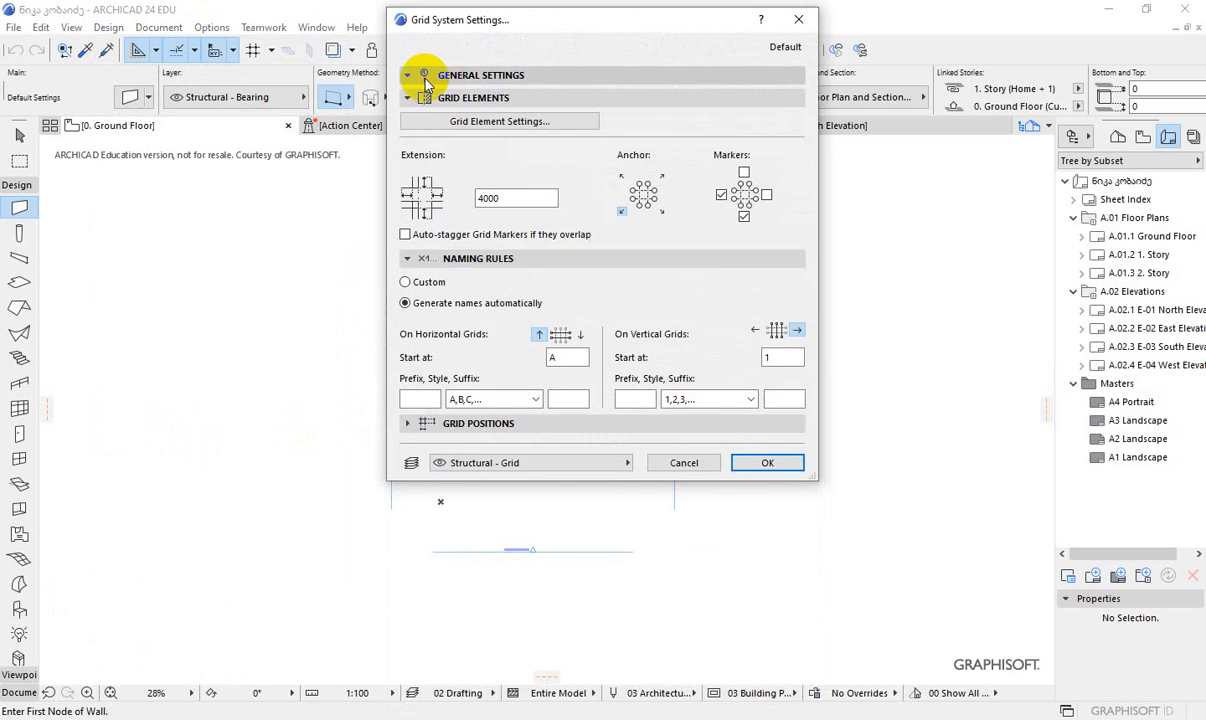
left_click(418, 98)
left_click(417, 119)
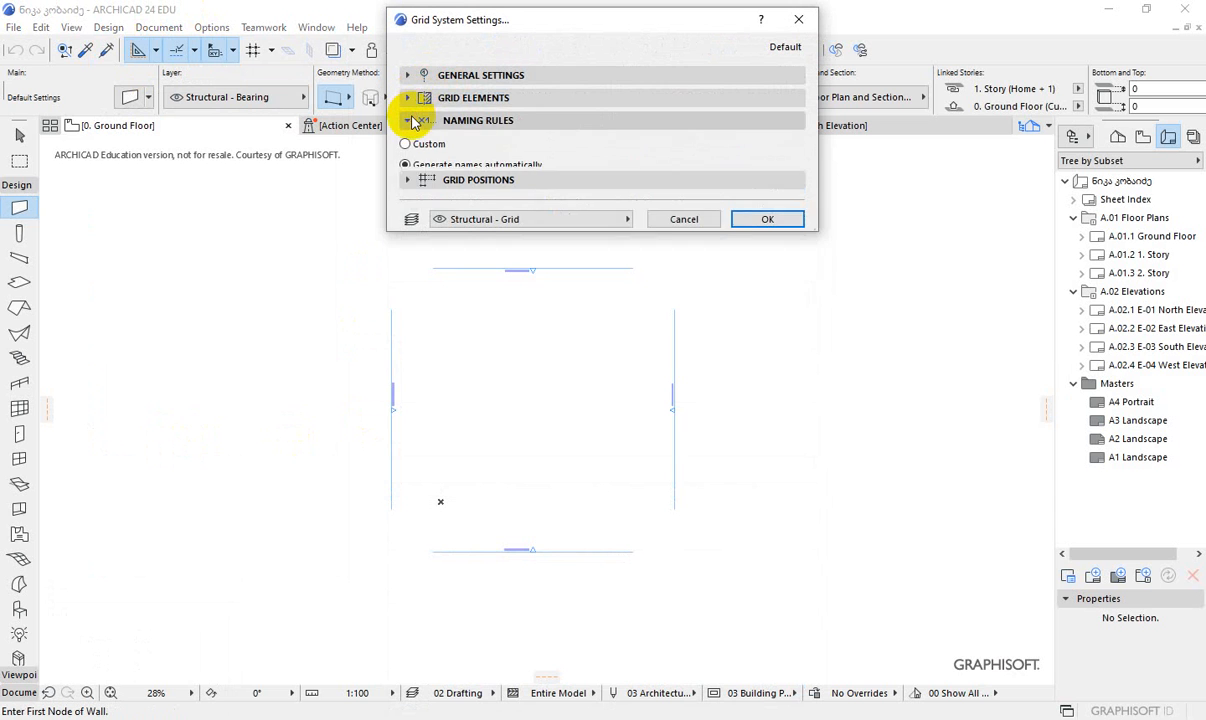
left_click(410, 142)
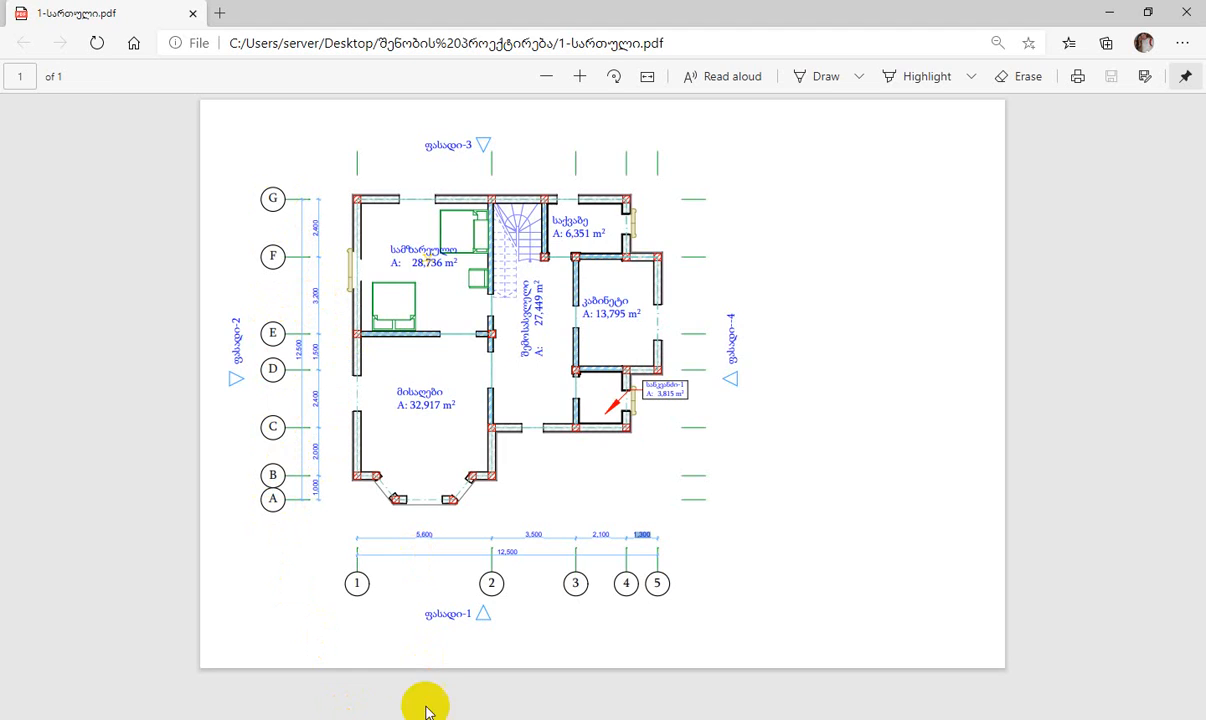
key("alt+Tab")
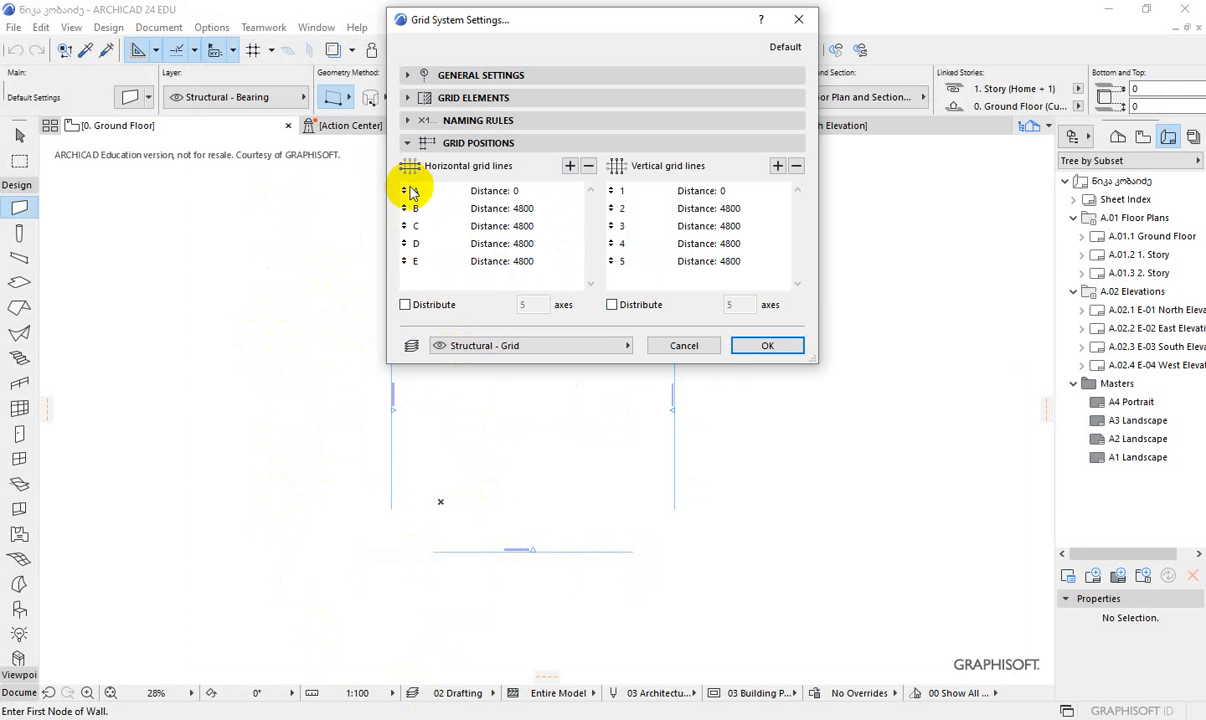
left_click(567, 168)
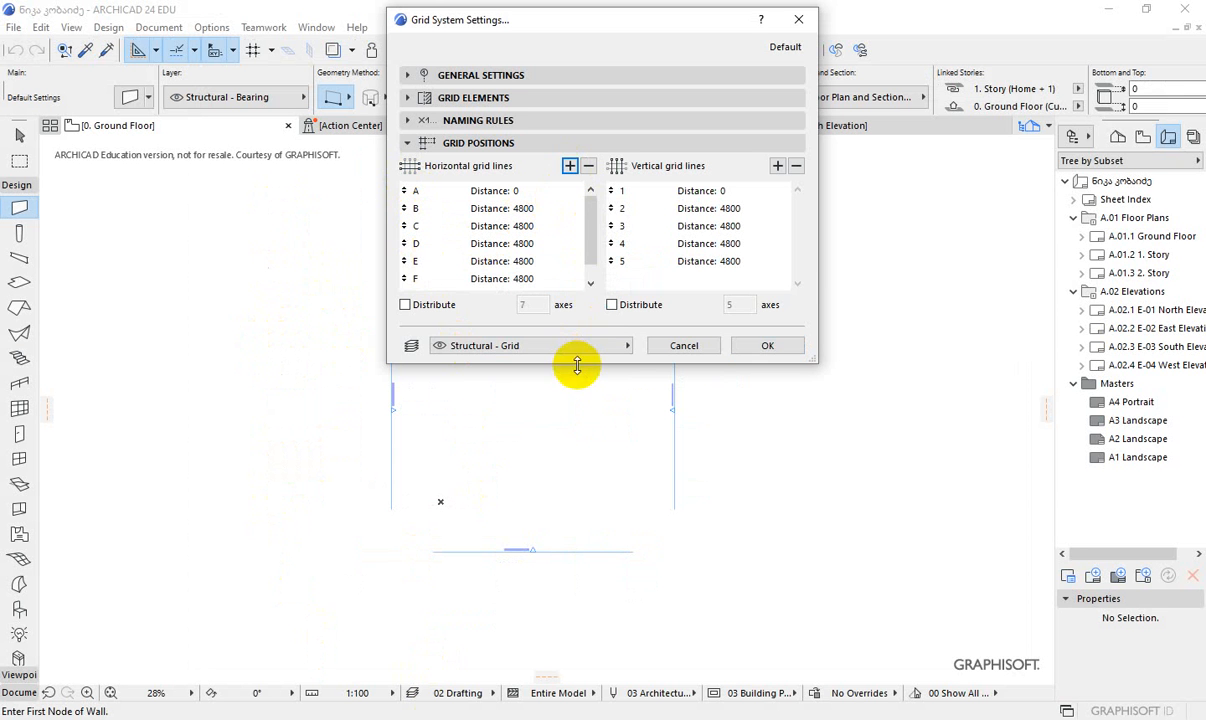
left_click_drag(576, 365, 568, 301)
mouse_move(589, 244)
left_mouse_down()
mouse_move(592, 262)
mouse_move(586, 238)
left_mouse_up()
left_click_drag(575, 365, 573, 446)
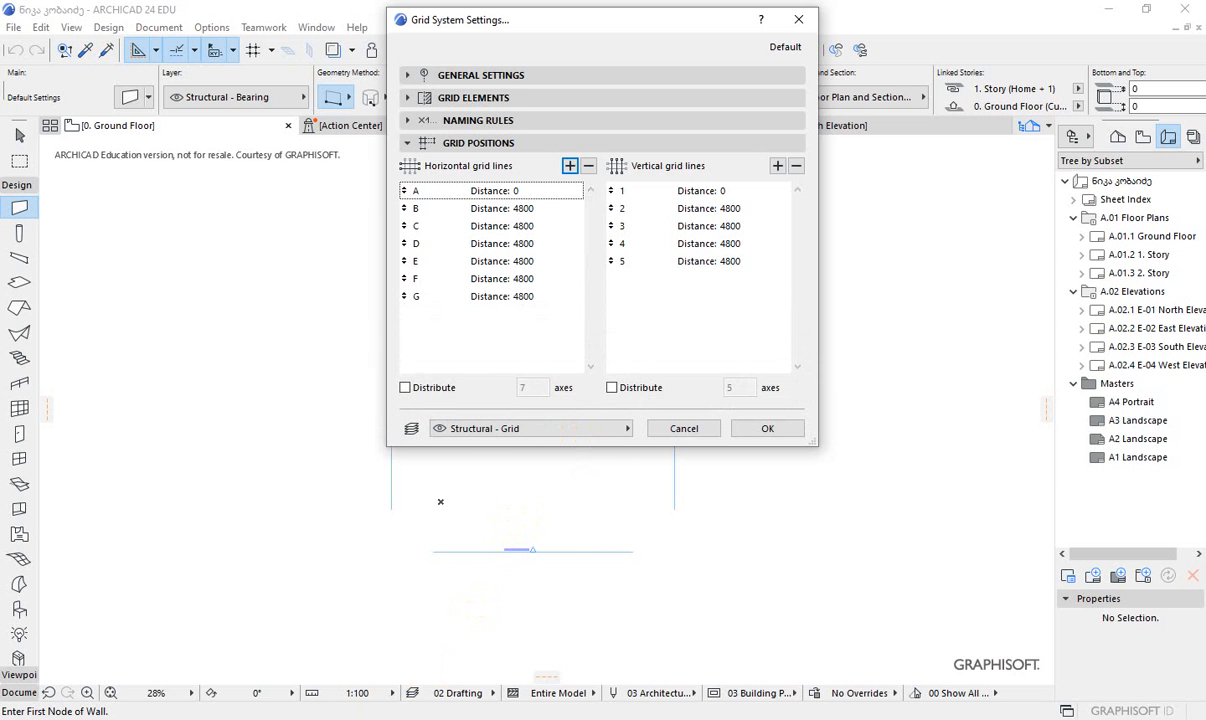
mouse_move(347, 718)
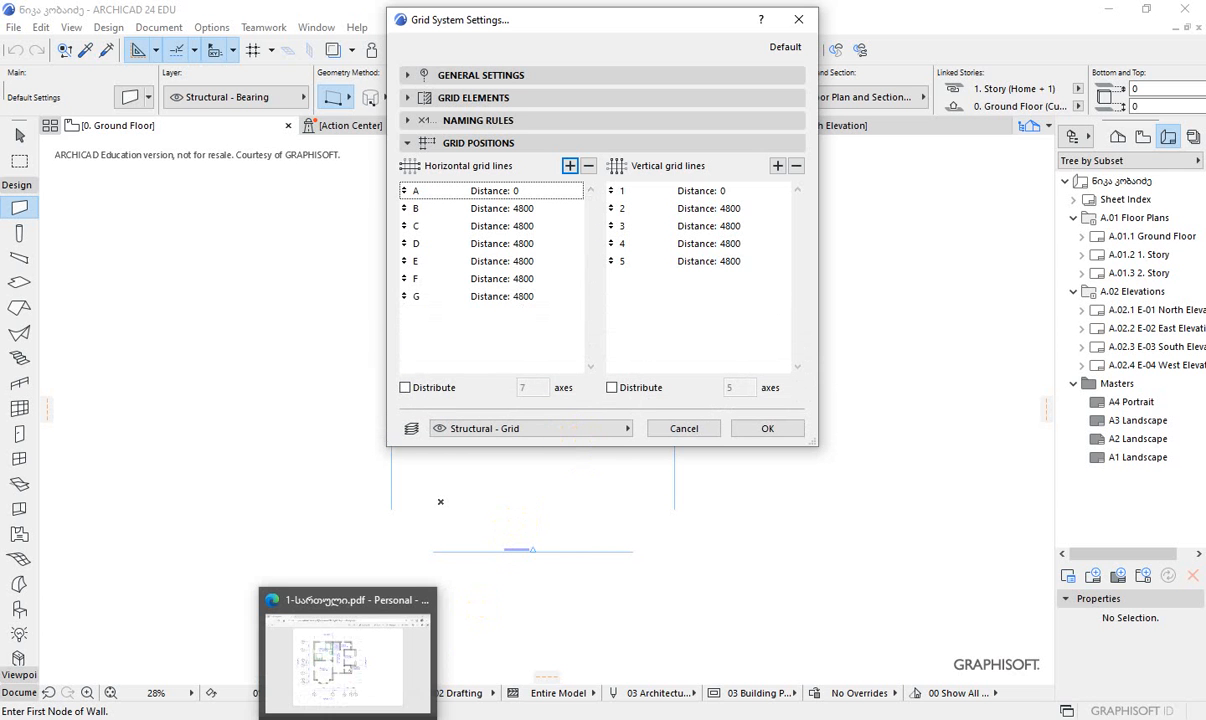
left_click(347, 655)
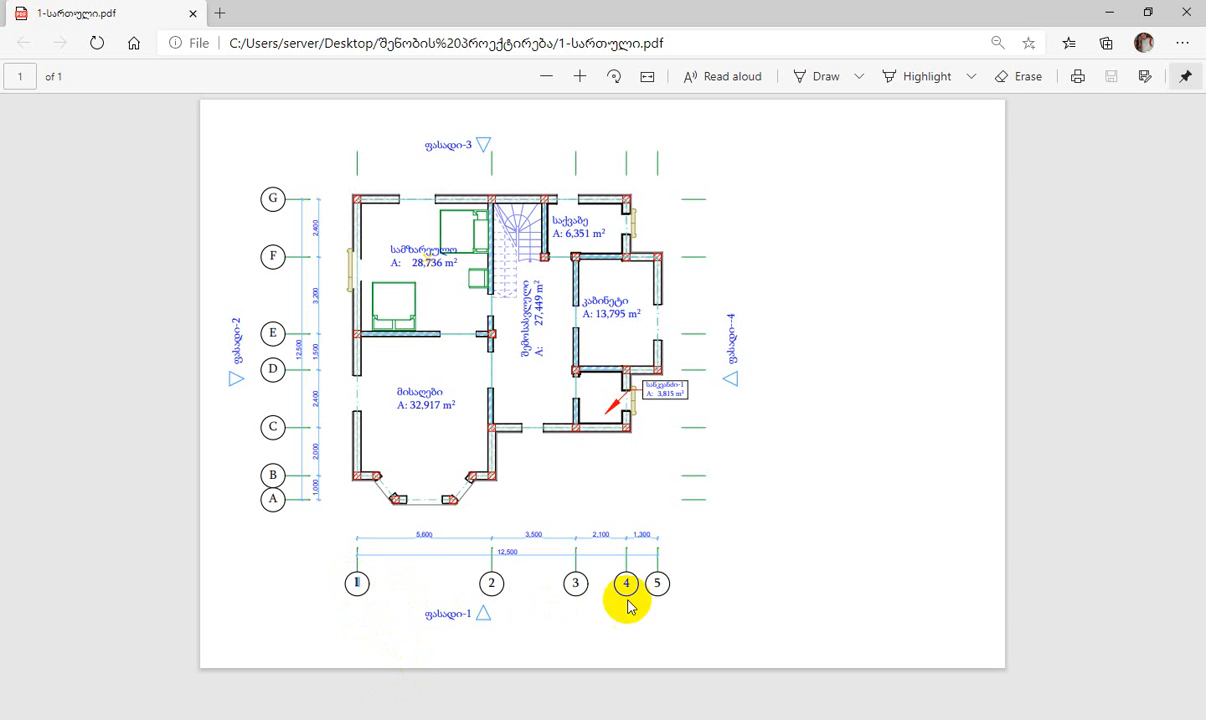
double_click(657, 582)
left_click(427, 714)
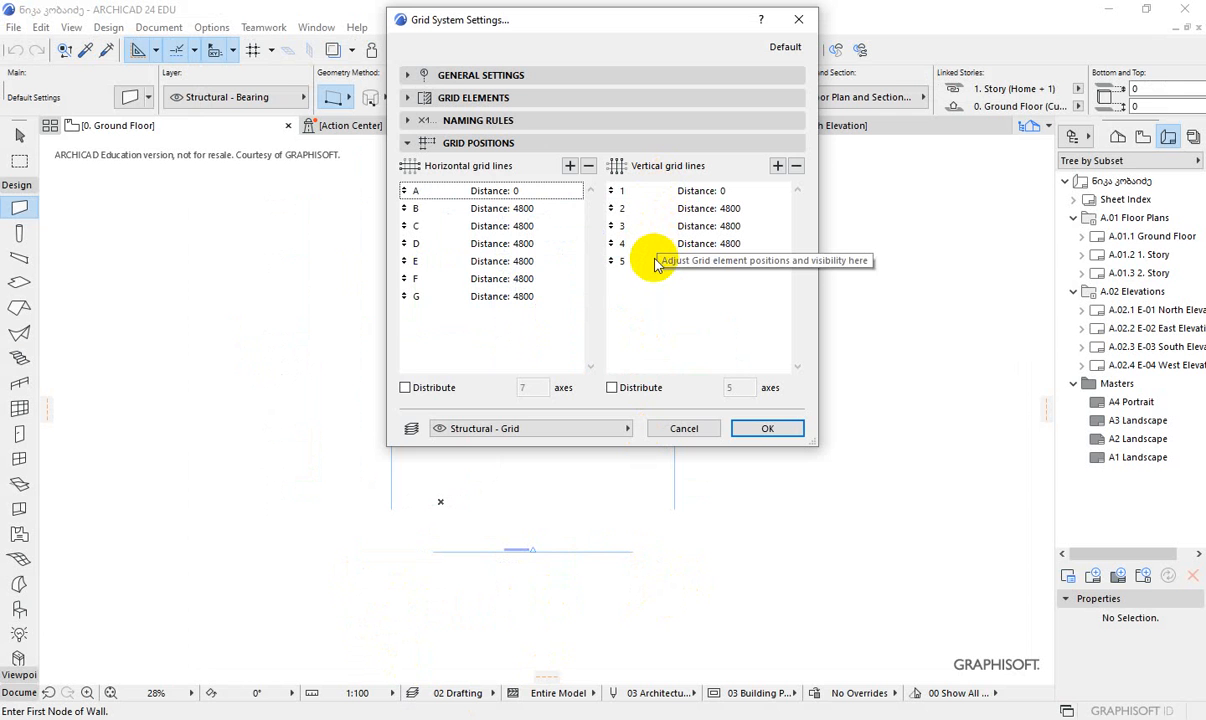
left_click(486, 210)
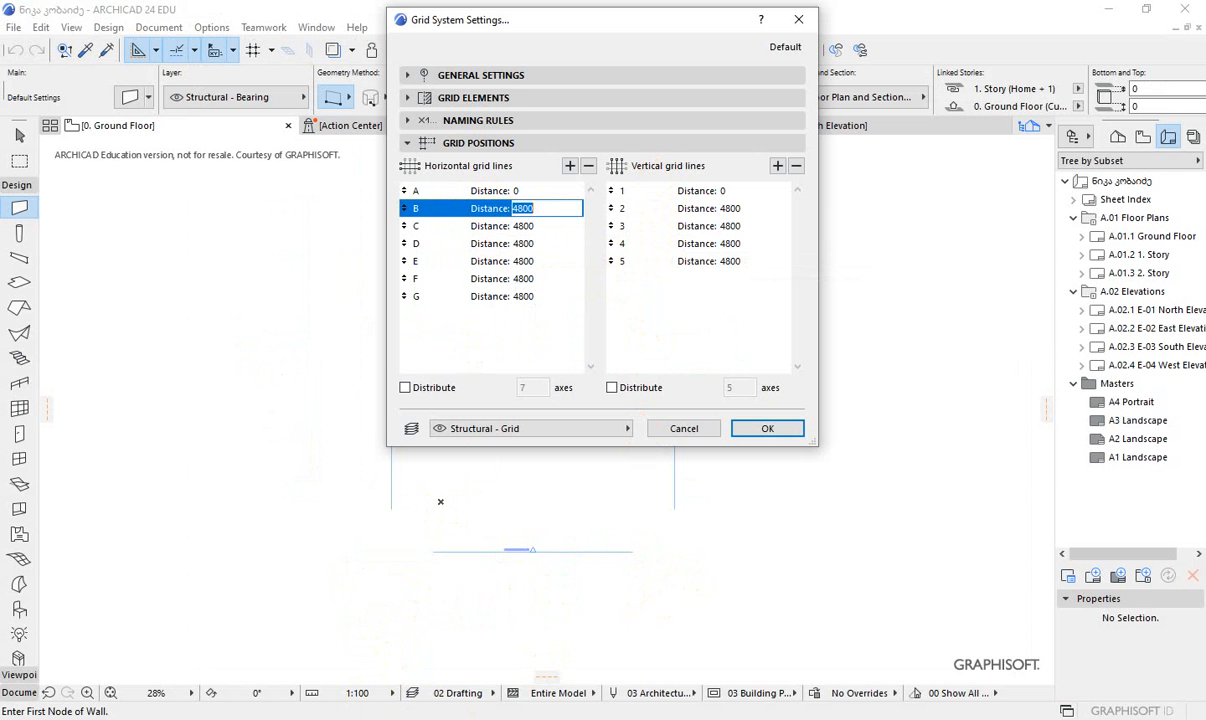
- Check the PDF plan's row spacings and change axis B's spacing from 4800 to 1000
key("alt+Tab")
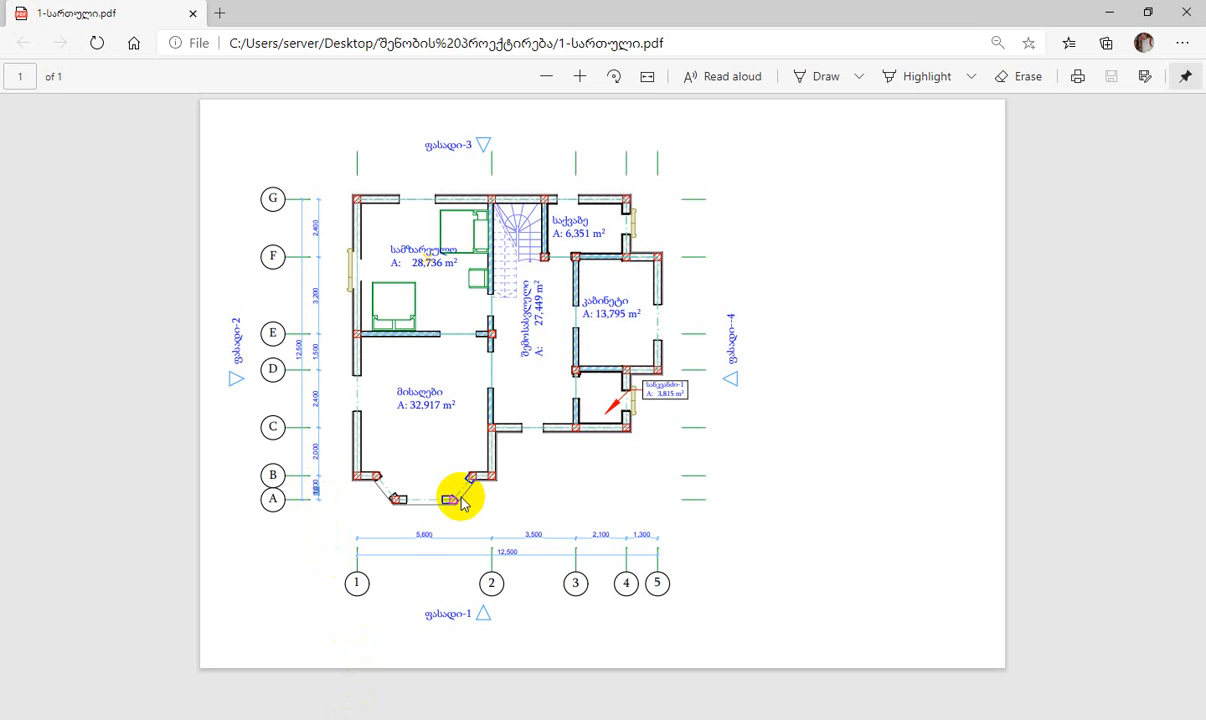
scroll(461, 503, "up", 3, "ctrl")
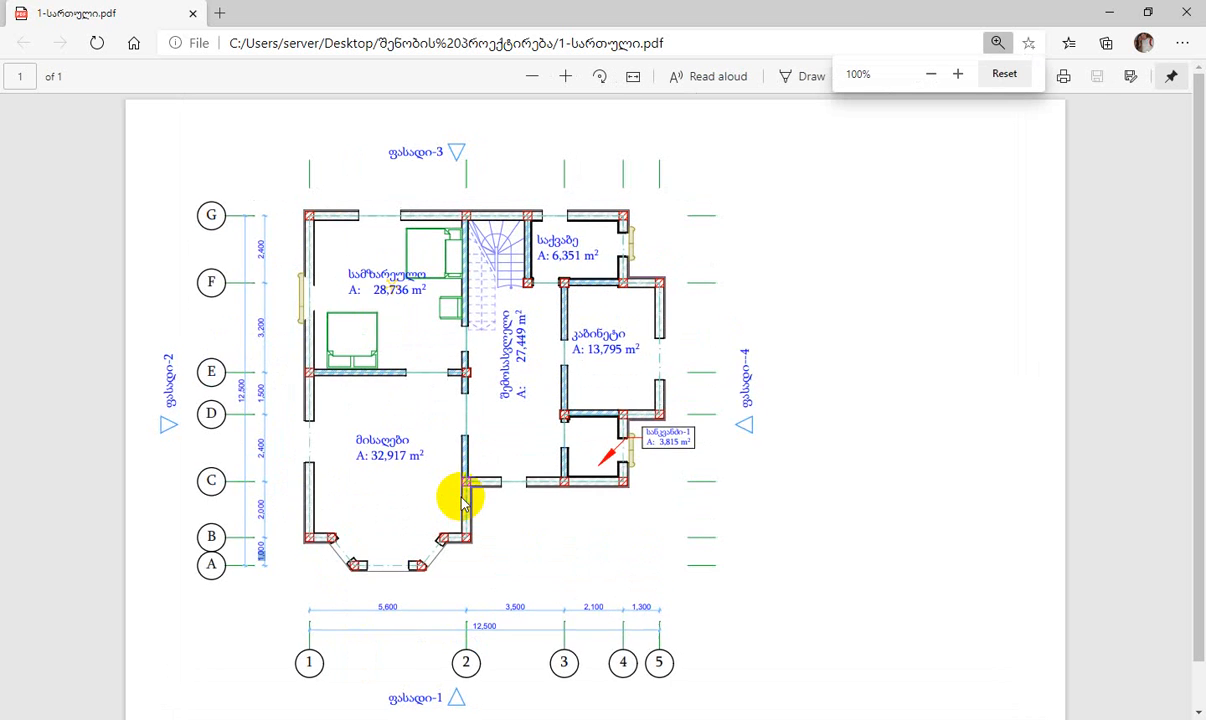
left_click(256, 599)
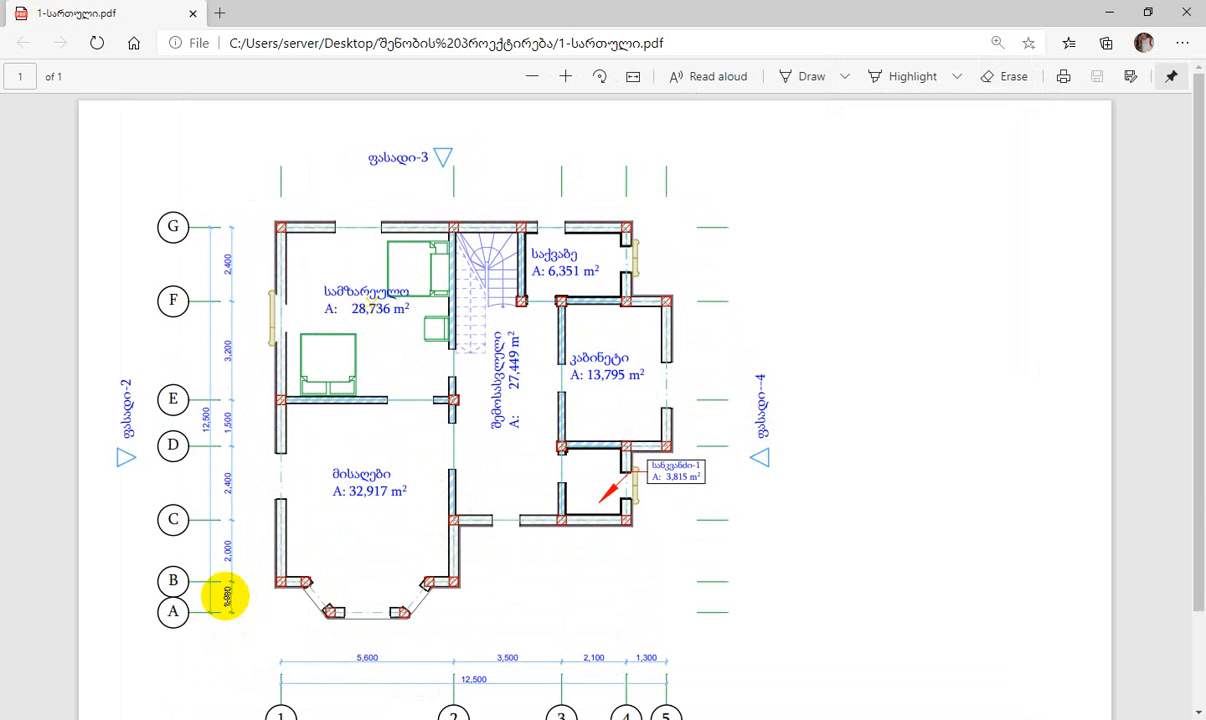
scroll(225, 597, "up", 2, "ctrl")
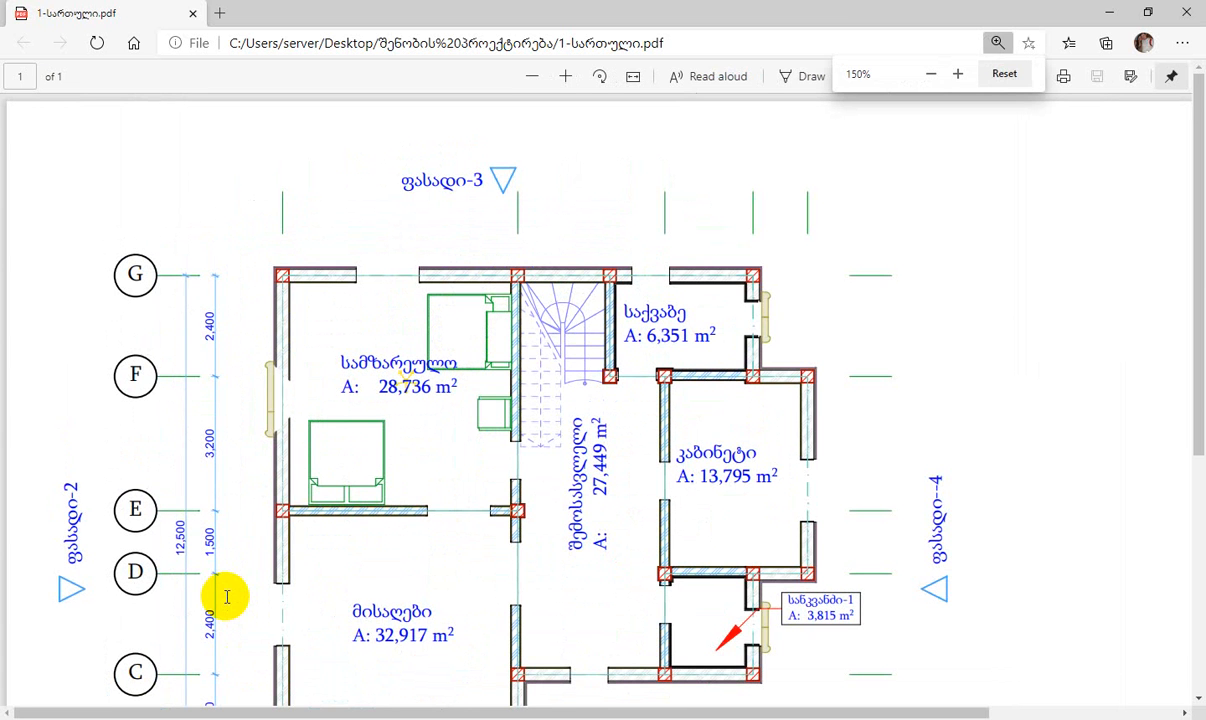
left_click_drag(1198, 425, 1199, 540)
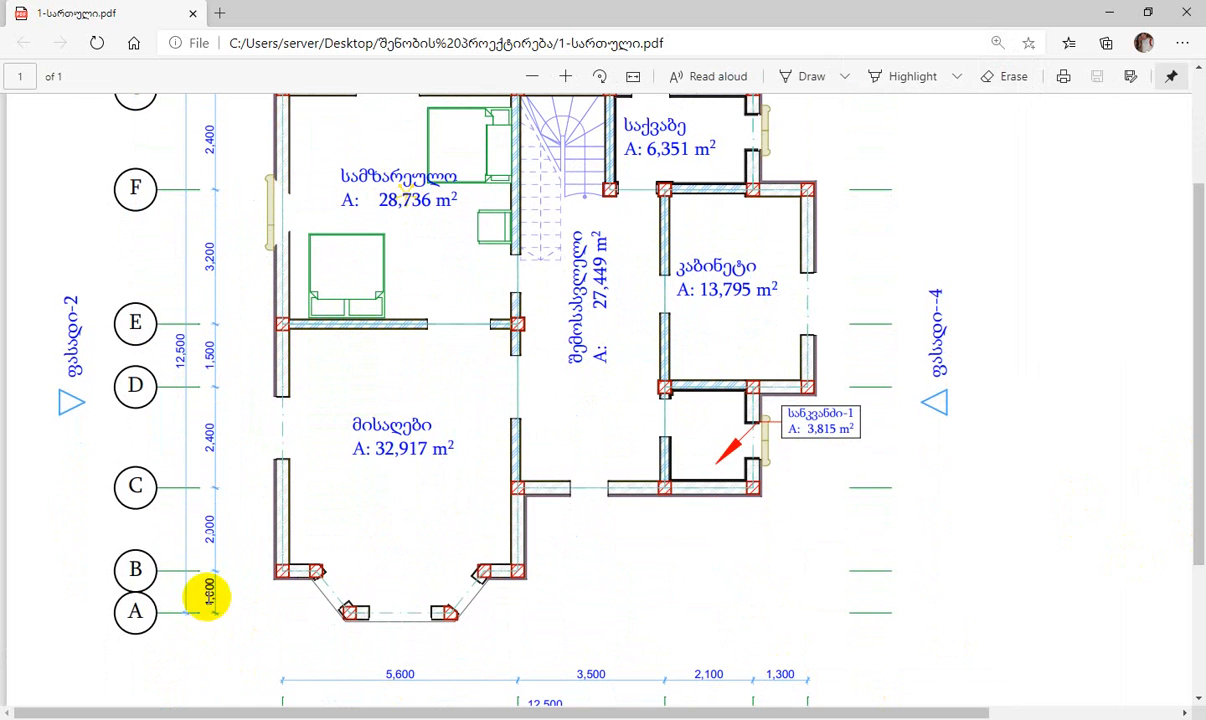
left_click_drag(208, 600, 209, 512)
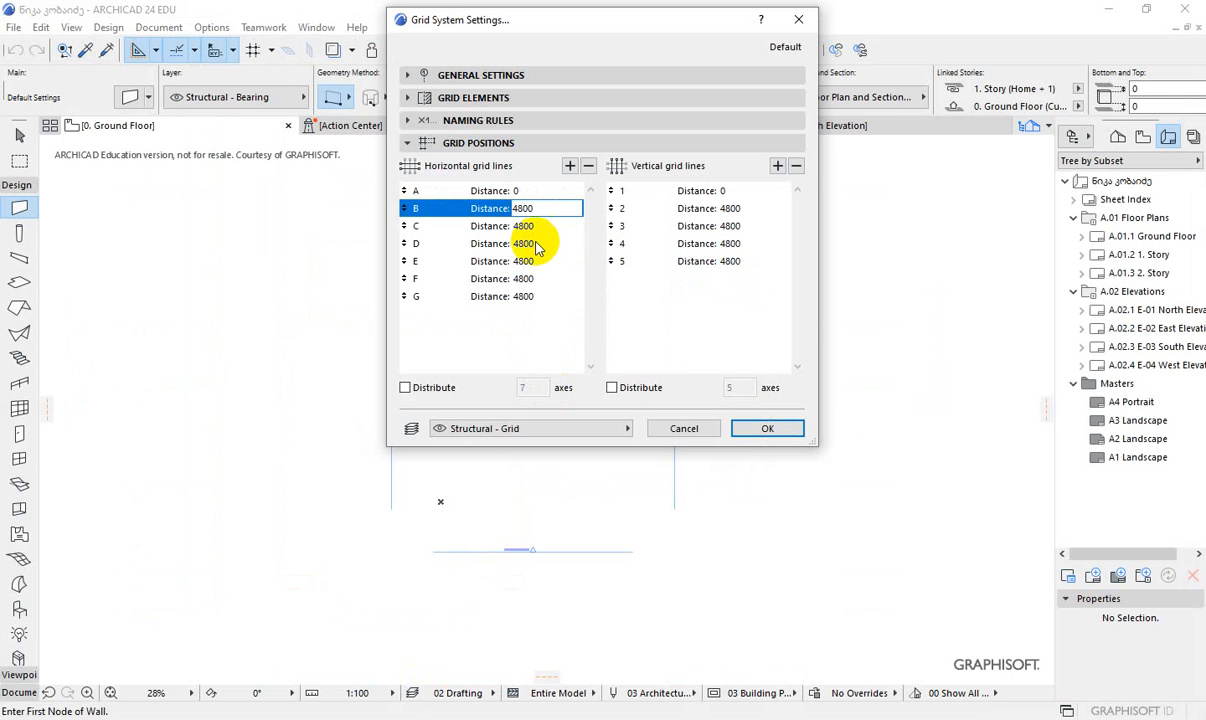
left_click(550, 212)
left_click_drag(550, 212, 485, 208)
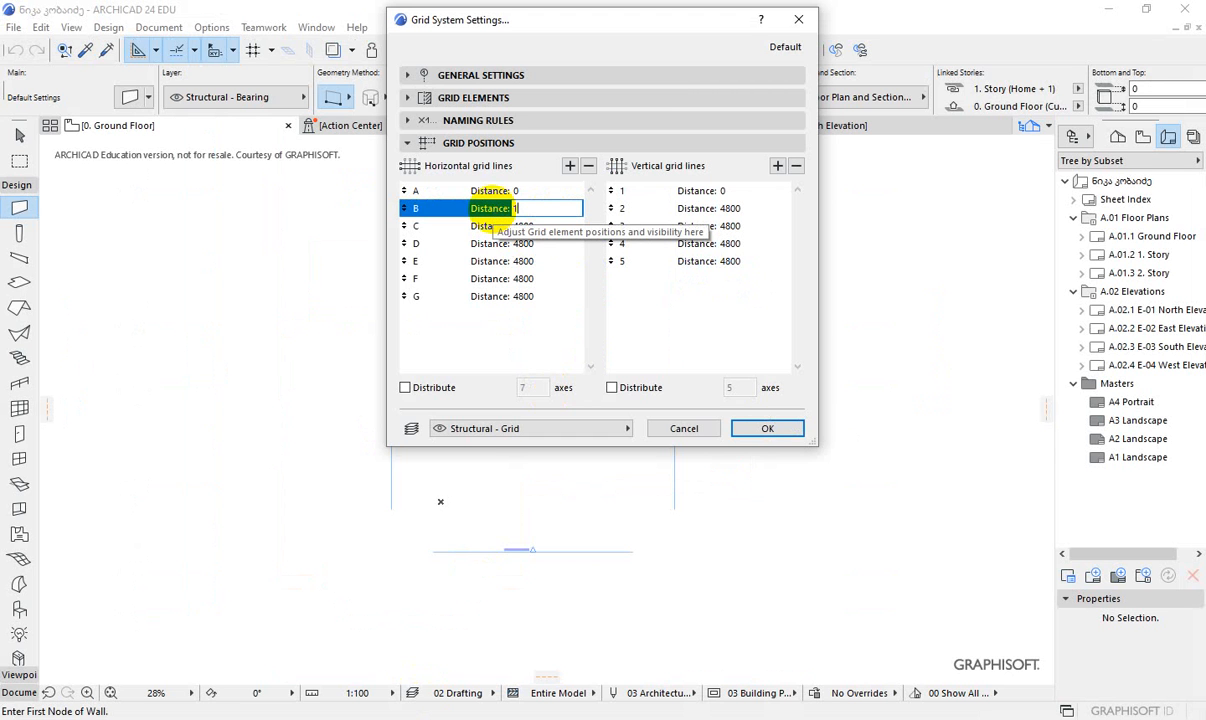
type("1000")
key("Tab")
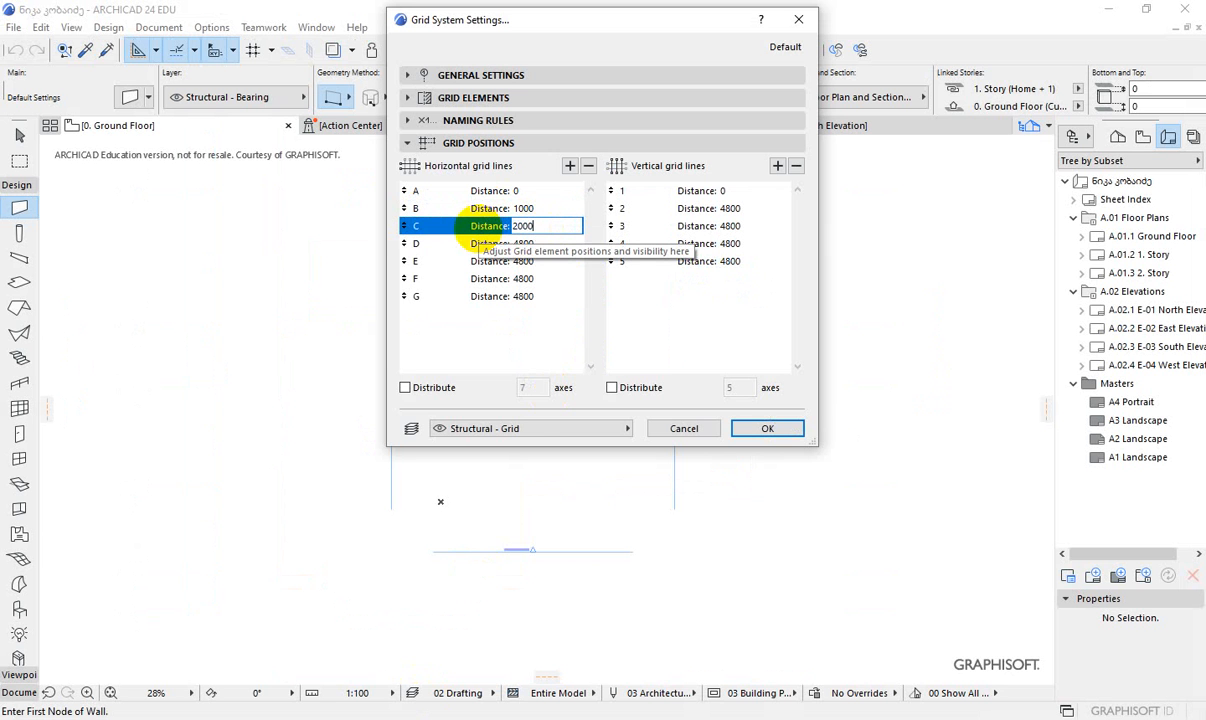
- Enter spacings C 2000, D 2400, E 1500, F 3200, G 2400, checking each against the plan
left_click_drag(537, 243, 498, 249)
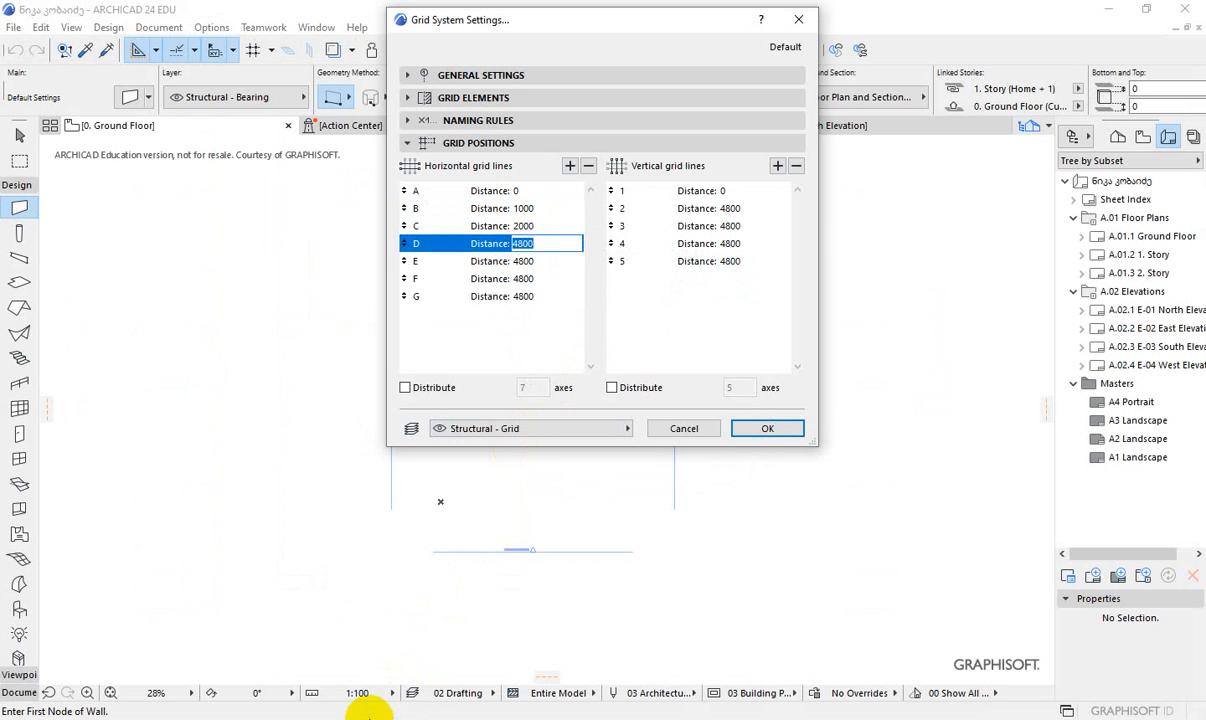
left_click(369, 714)
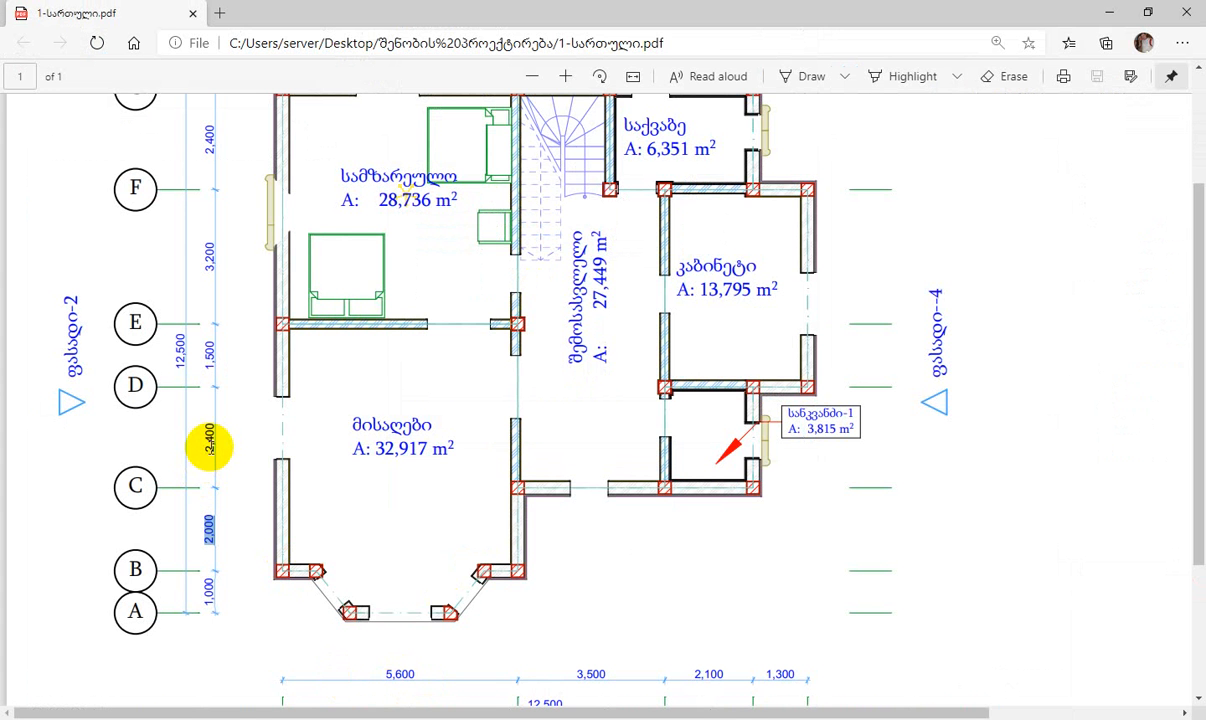
left_click_drag(208, 420, 208, 450)
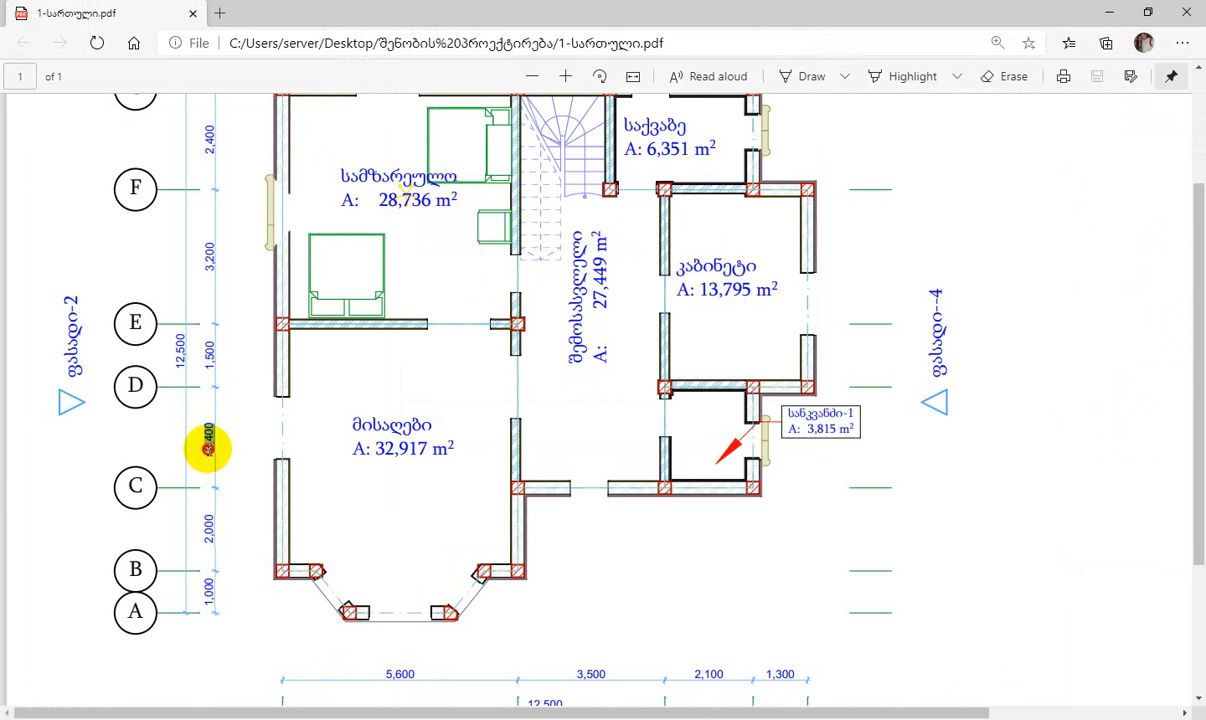
left_click(430, 714)
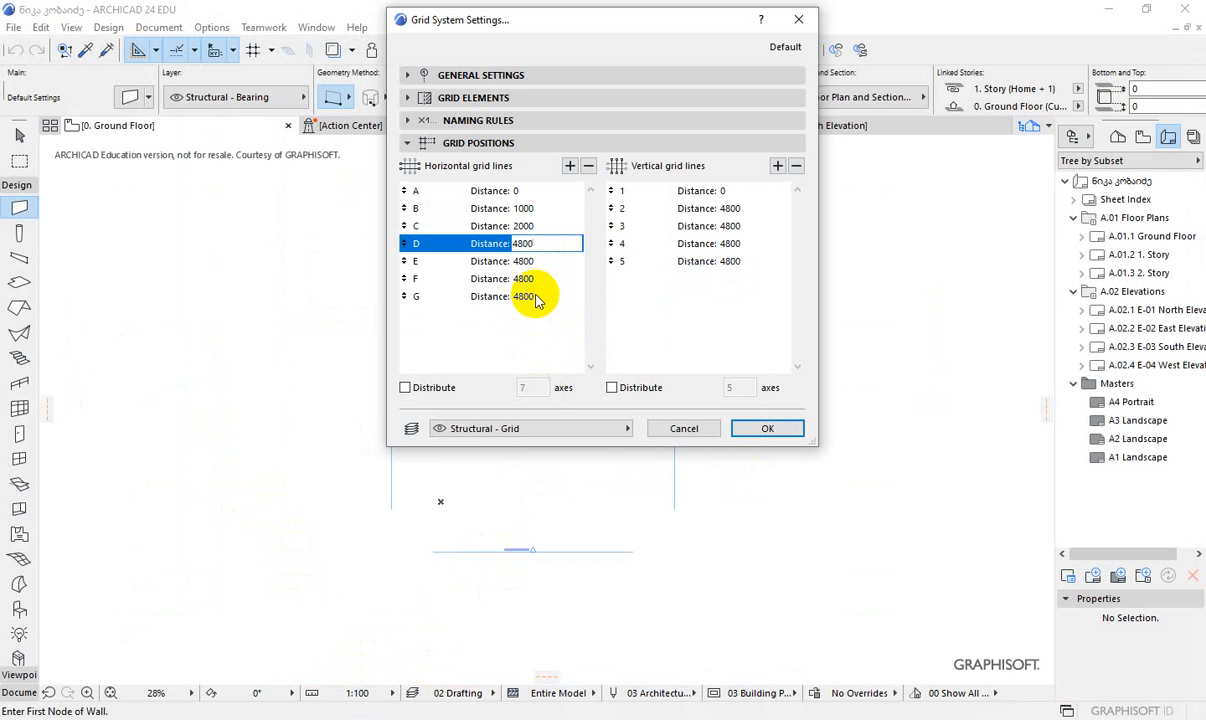
left_click_drag(537, 243, 500, 255)
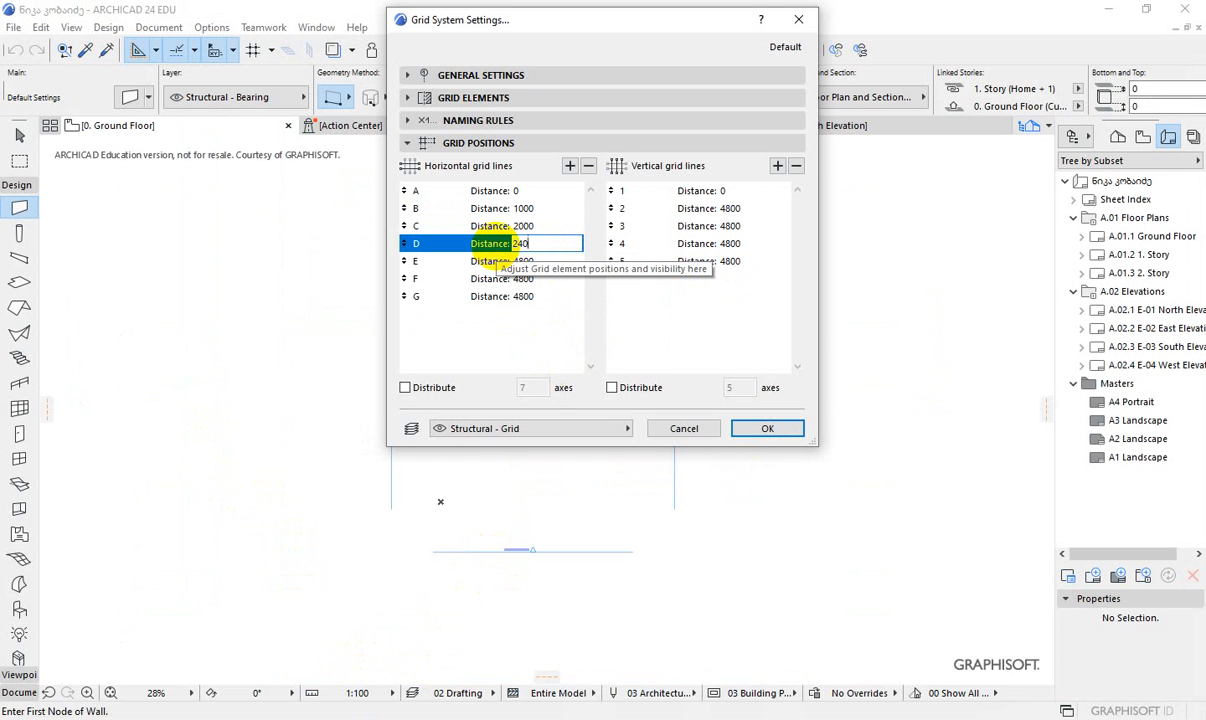
left_click(322, 714)
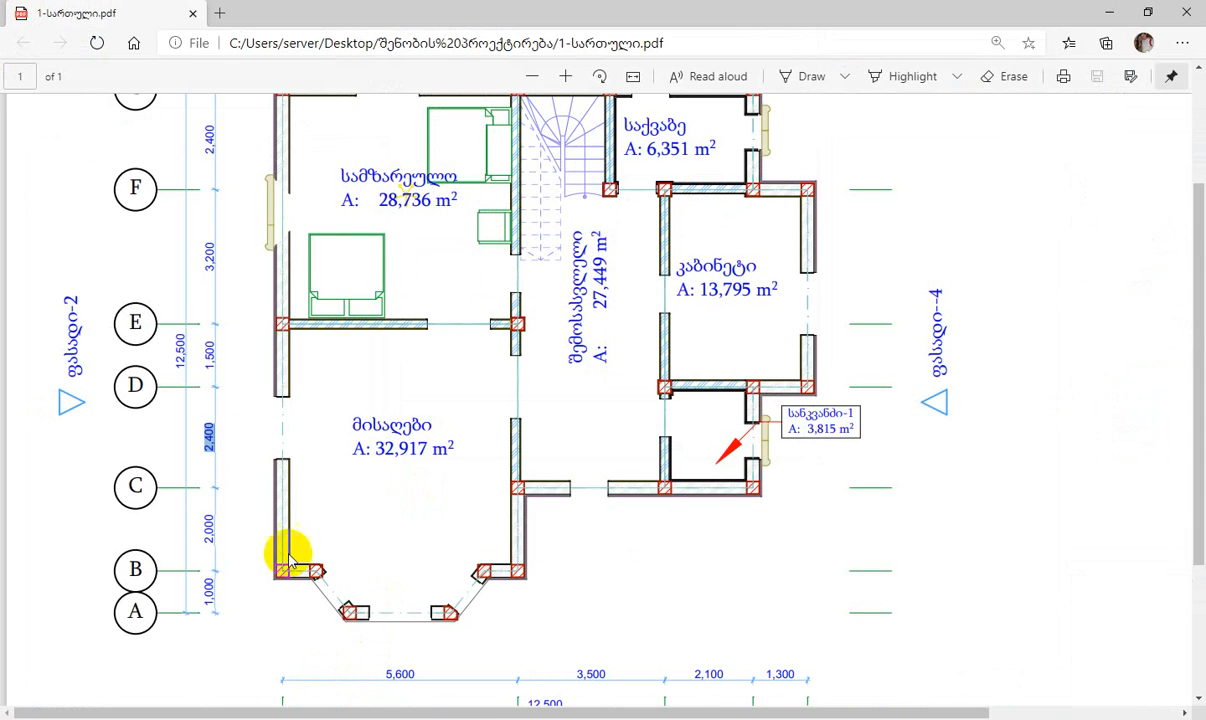
left_click_drag(208, 369, 208, 340)
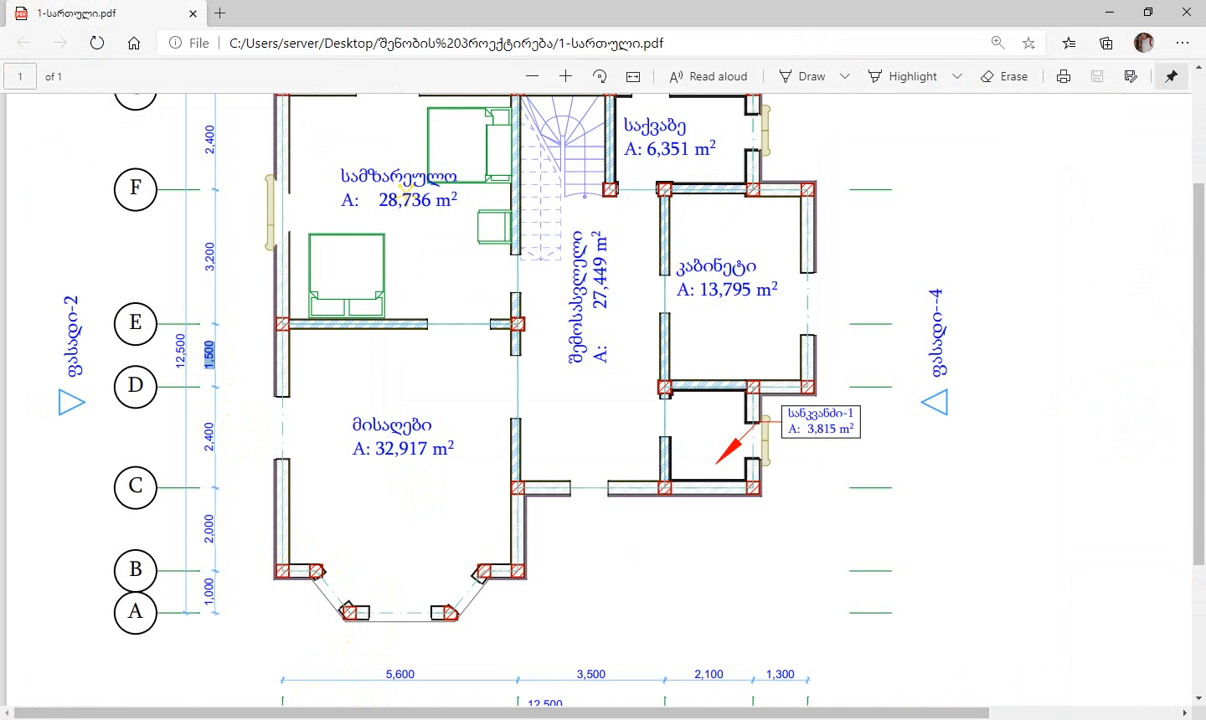
left_click(430, 714)
left_click(547, 261)
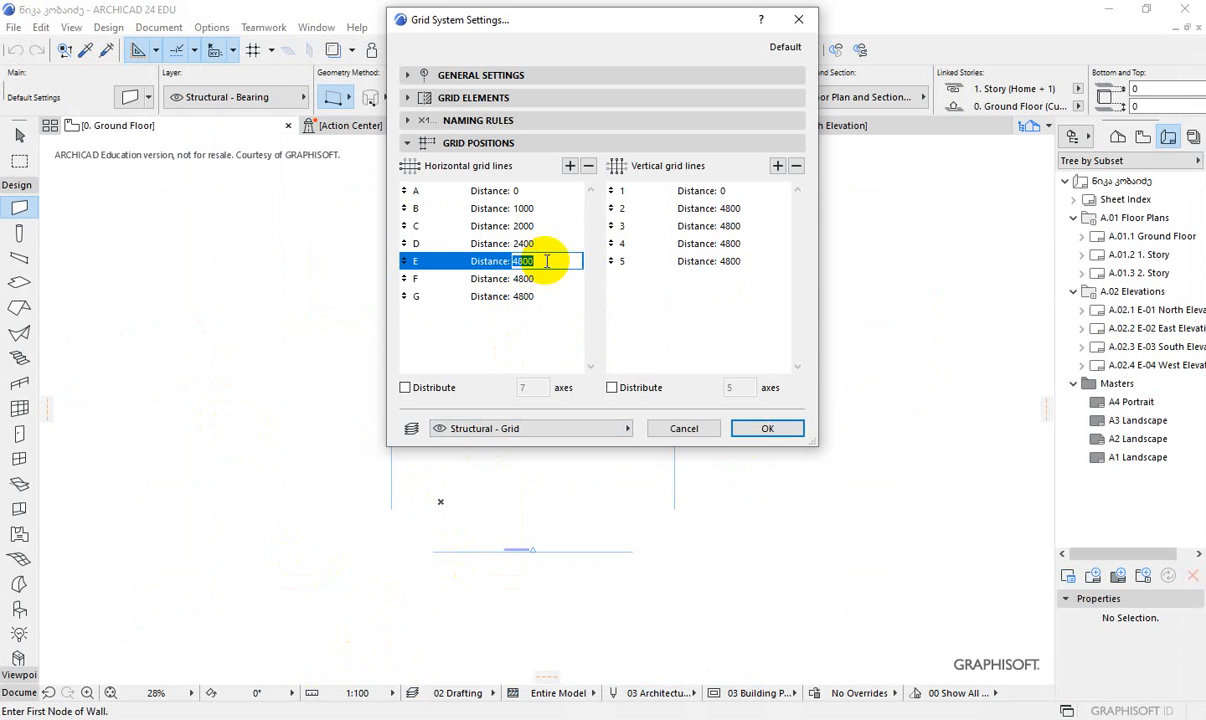
left_click(322, 714)
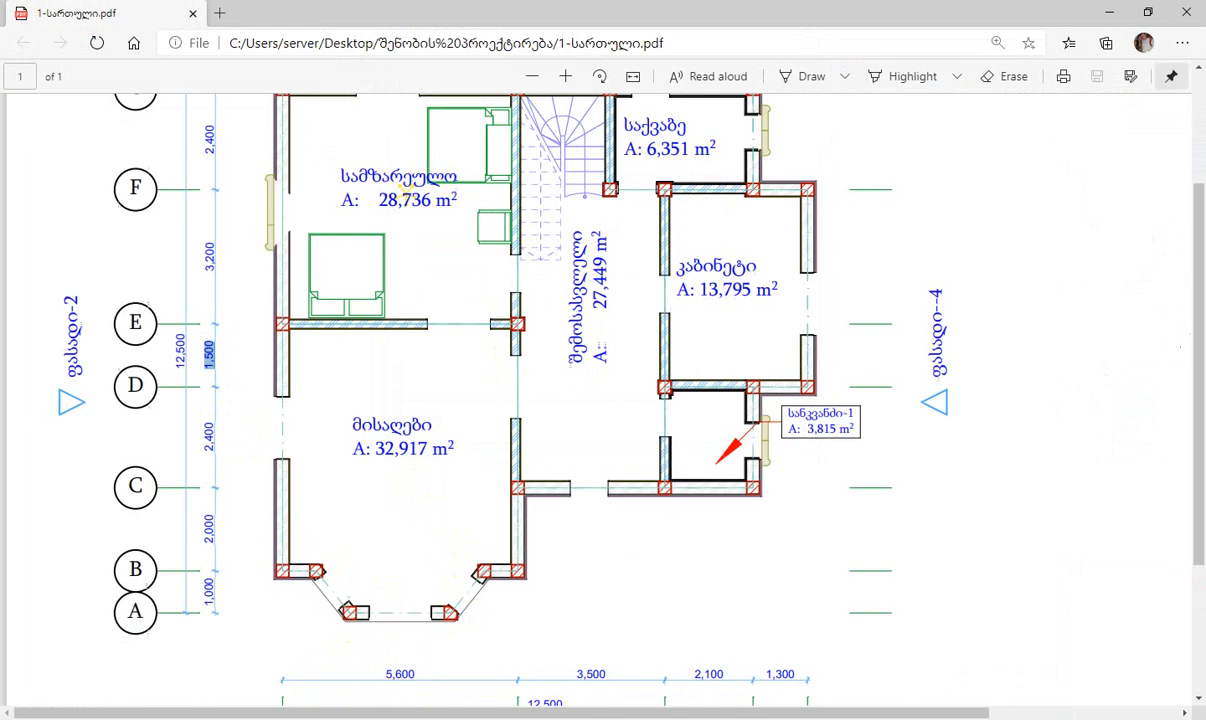
scroll(298, 295, "up", 2)
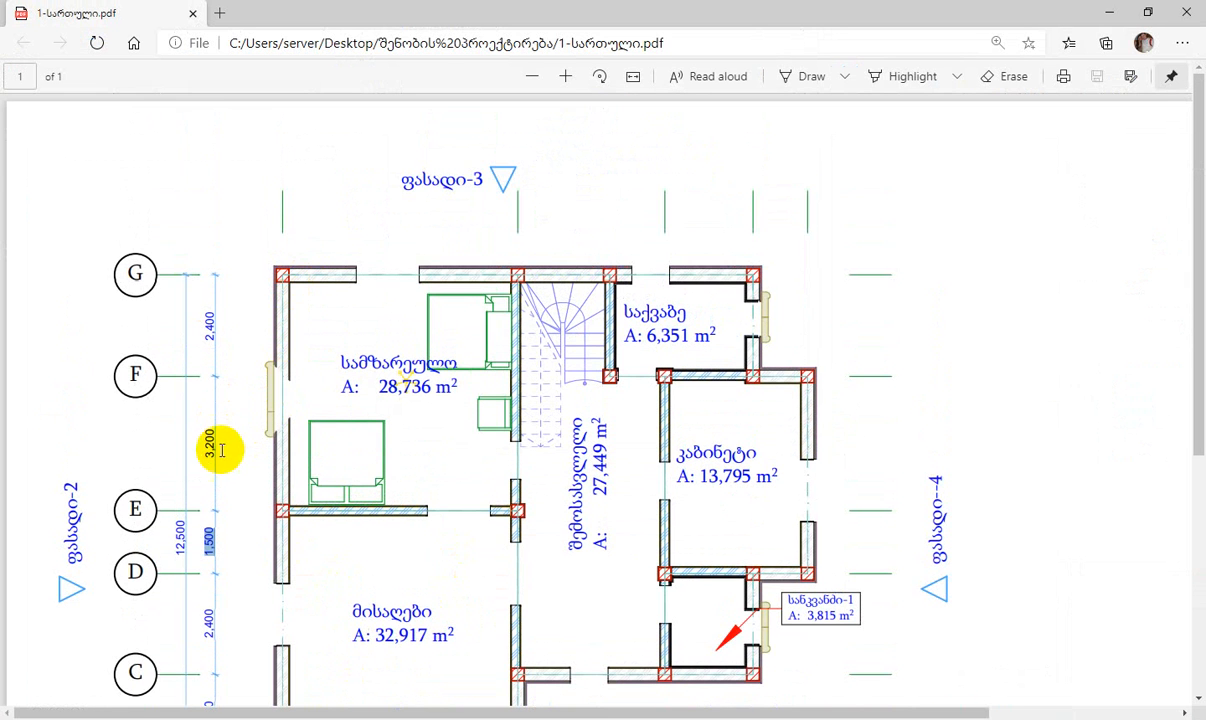
left_click(410, 714)
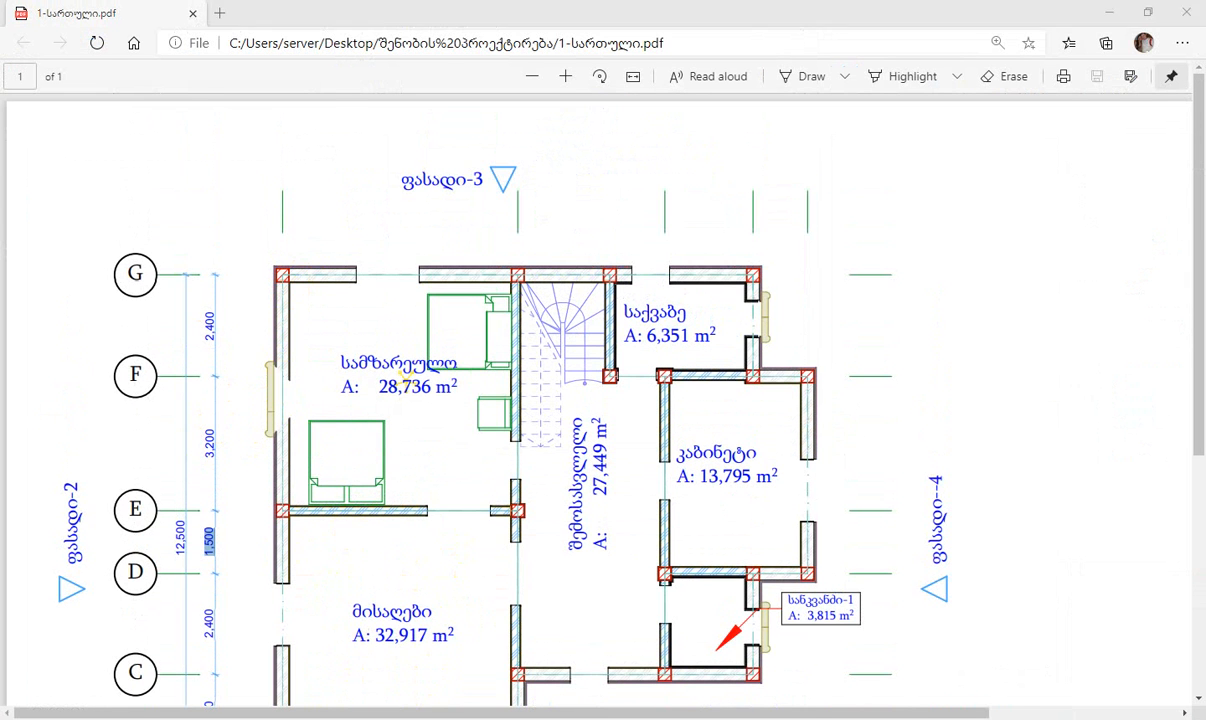
left_click(547, 281)
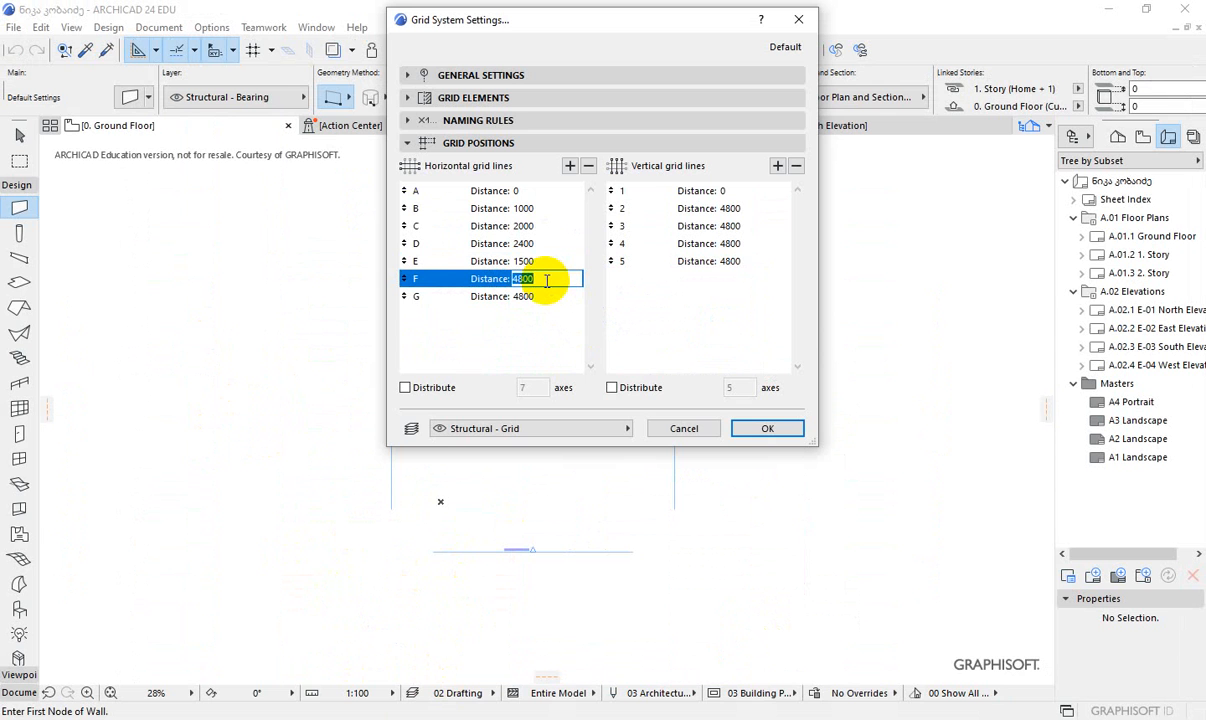
left_click(545, 296)
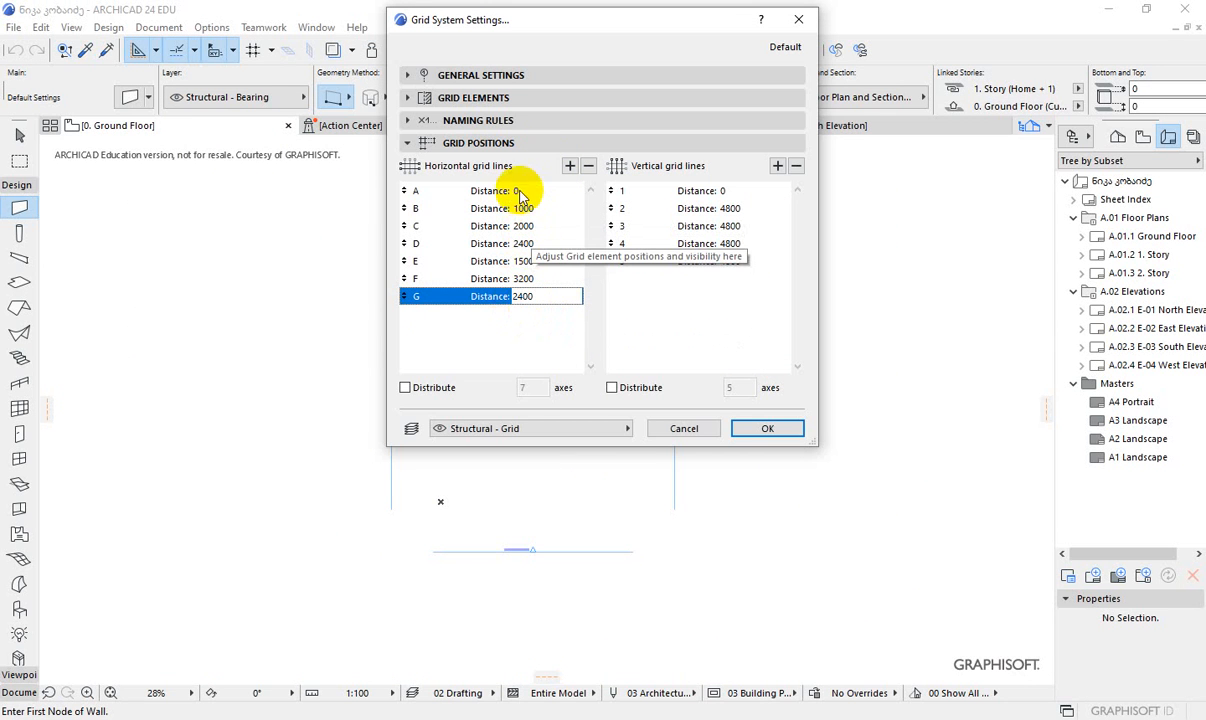
- Compare the plan's column spacings 5,600, 3,500 and 2,100 while editing axes 2, 4 and 5
left_click(735, 208)
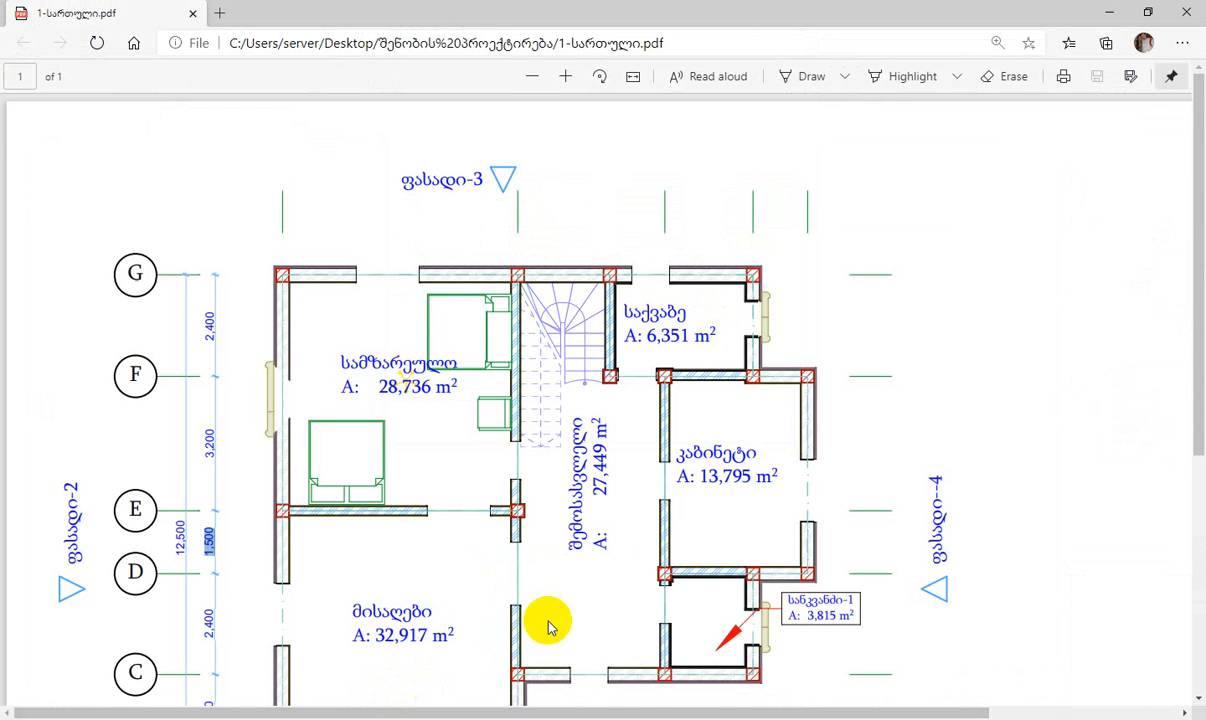
scroll(565, 589, "down", 5)
double_click(397, 463)
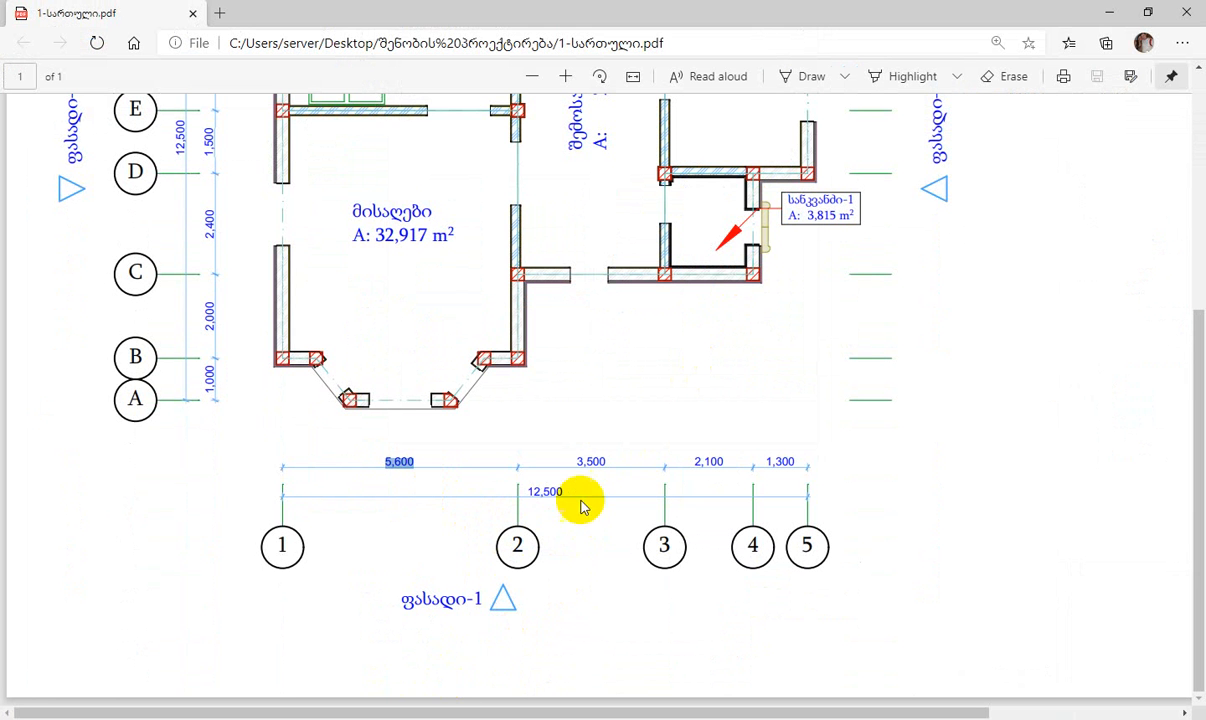
double_click(585, 461)
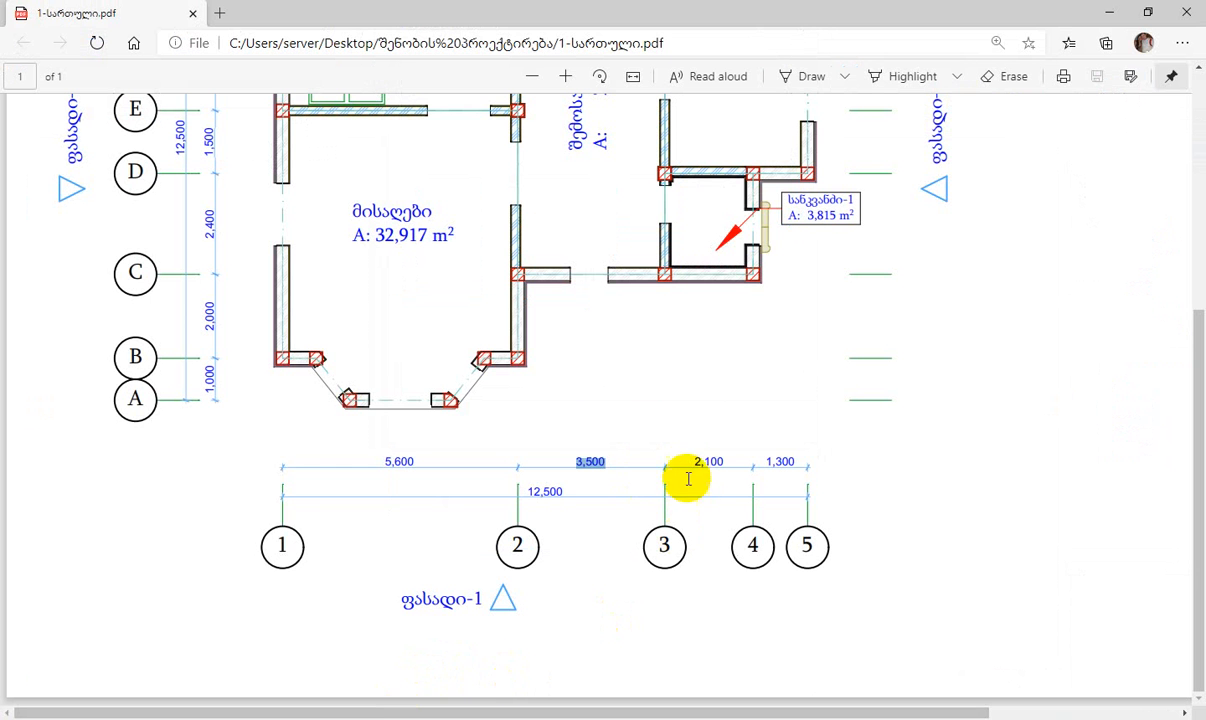
double_click(726, 461)
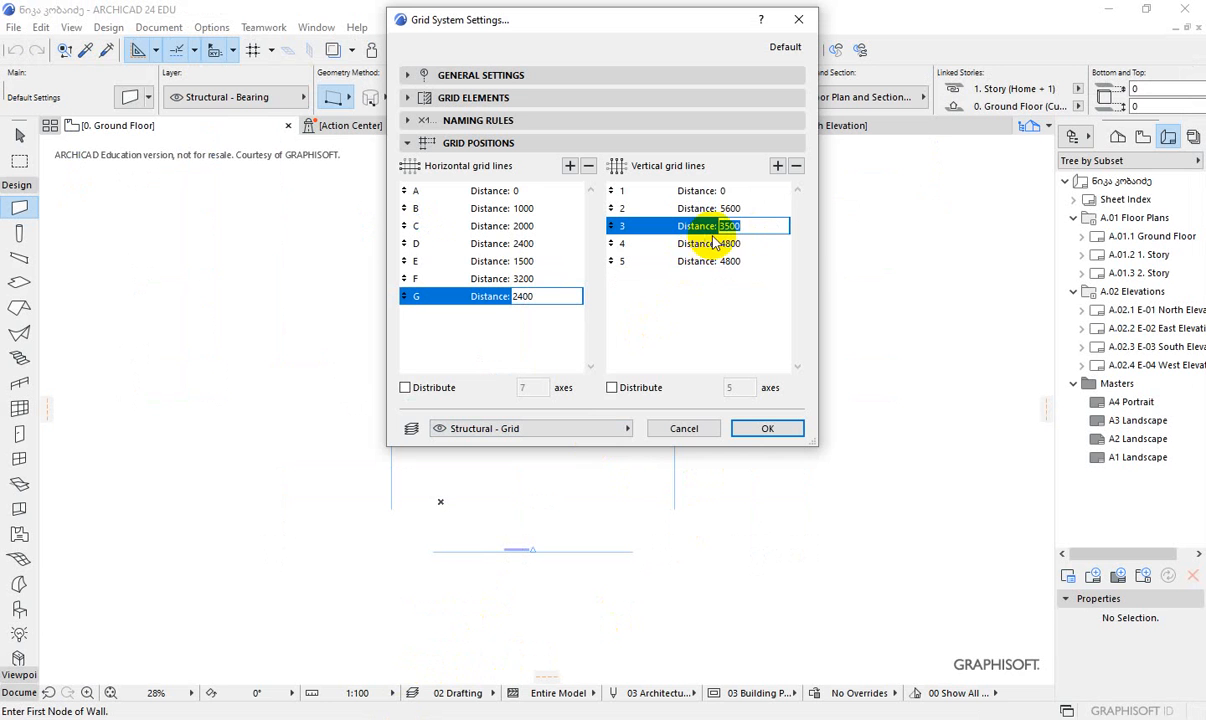
left_click(733, 244)
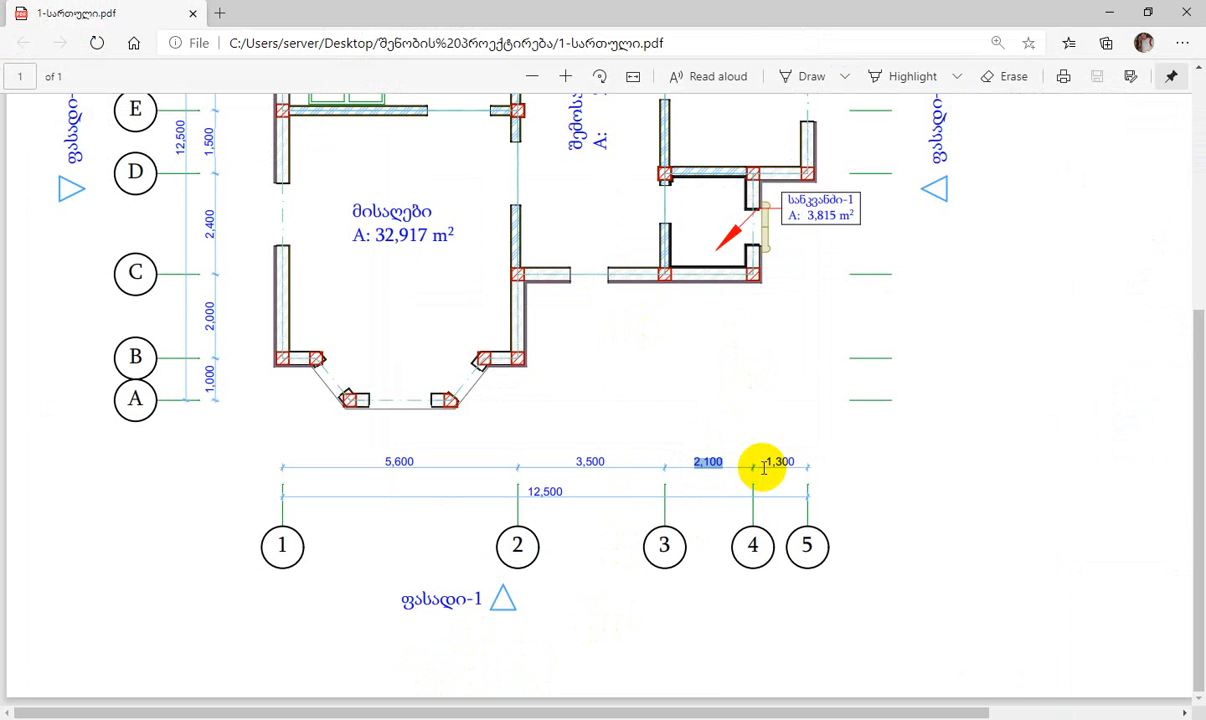
key("alt+Tab")
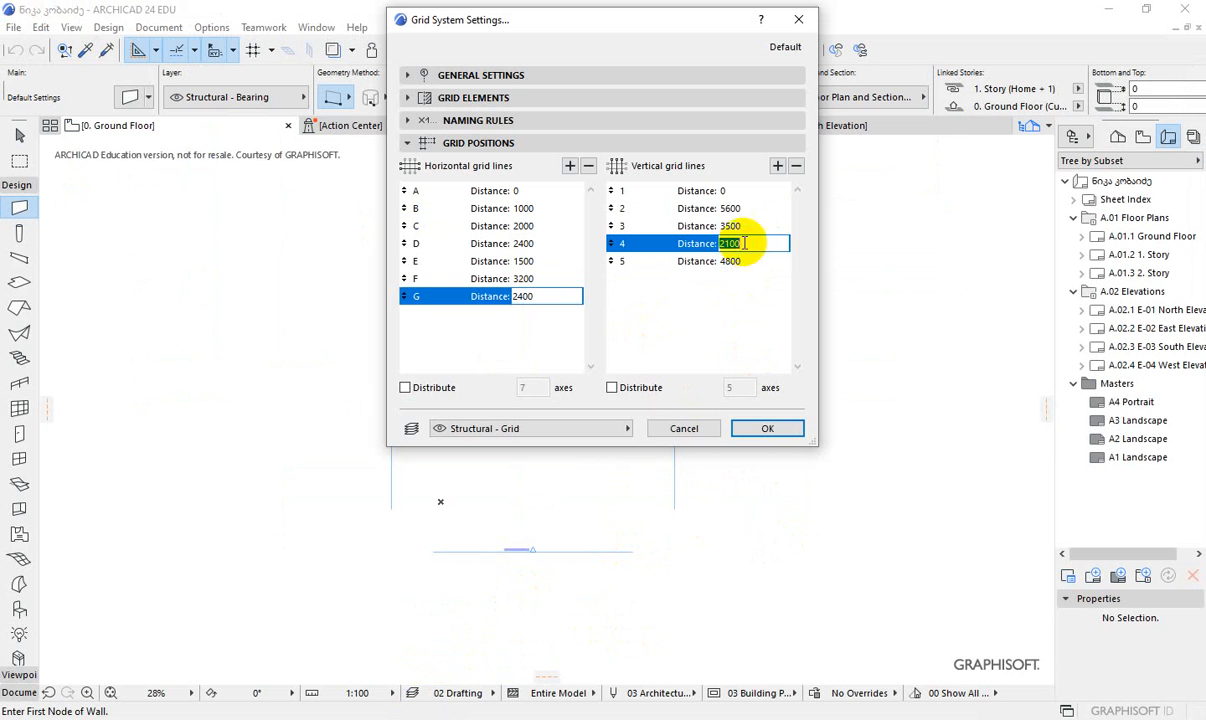
left_click(748, 262)
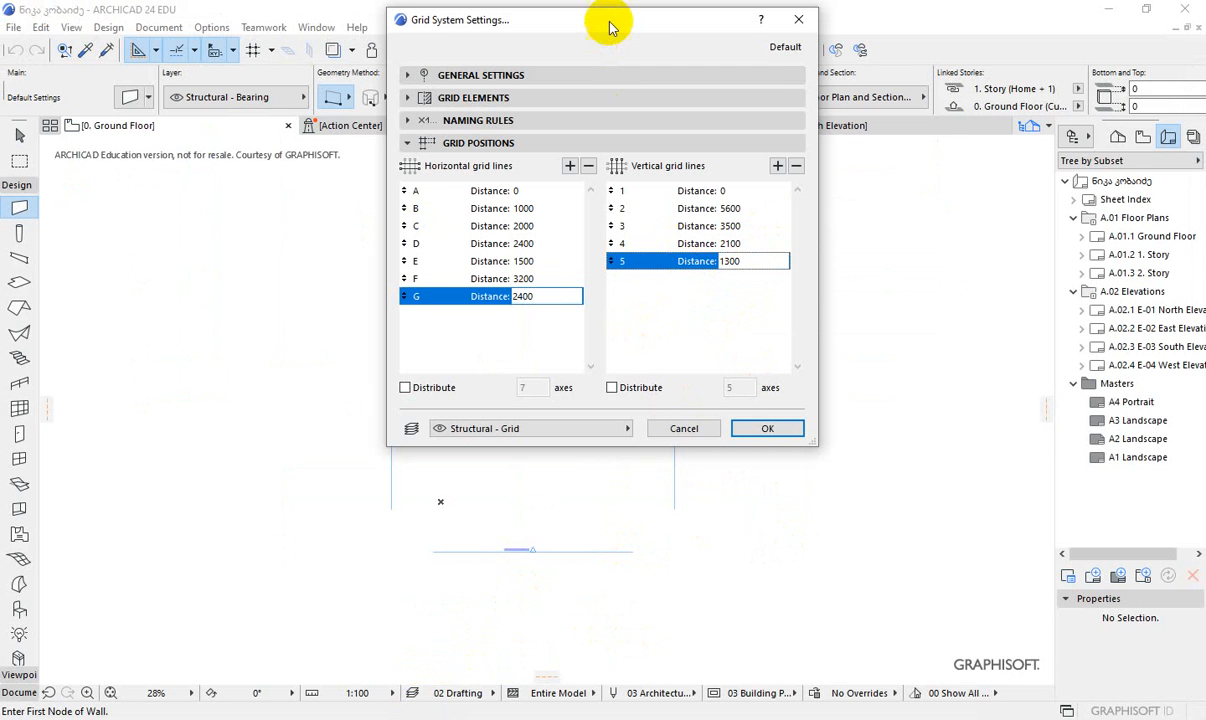
- Expand and collapse General Settings in Grid System Settings, then bring up the PDF plan
left_click_drag(610, 22, 634, 90)
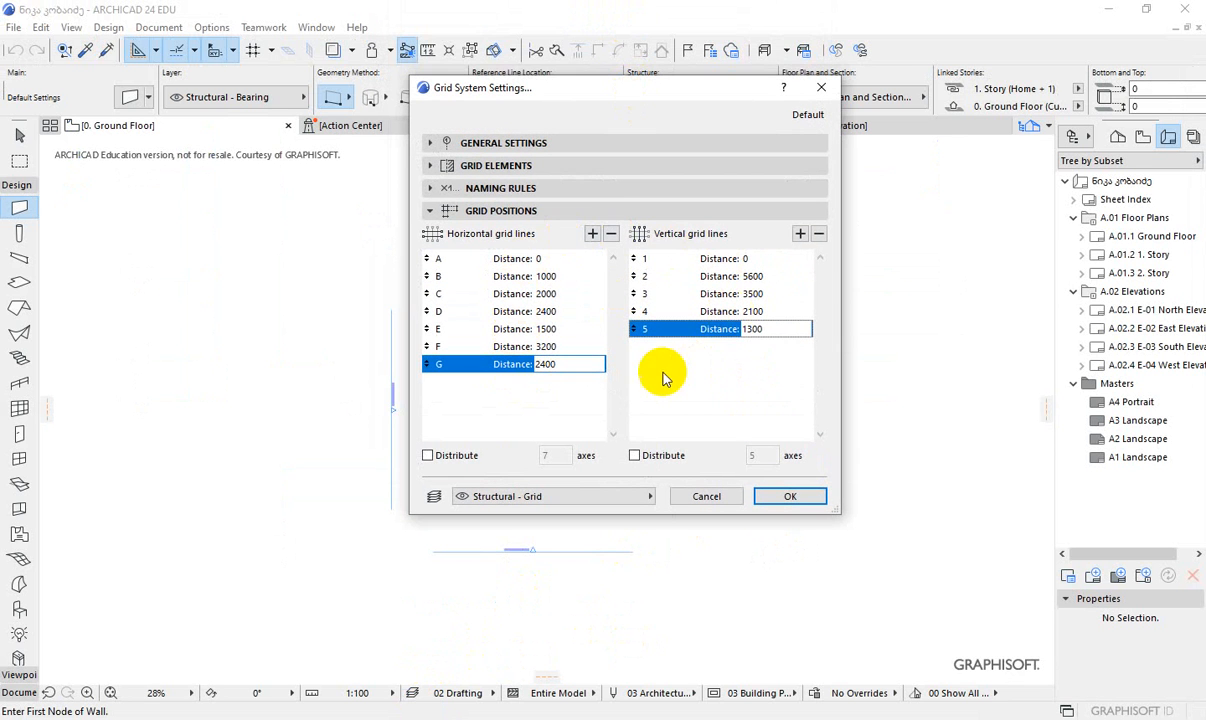
left_click(431, 210)
left_click(432, 143)
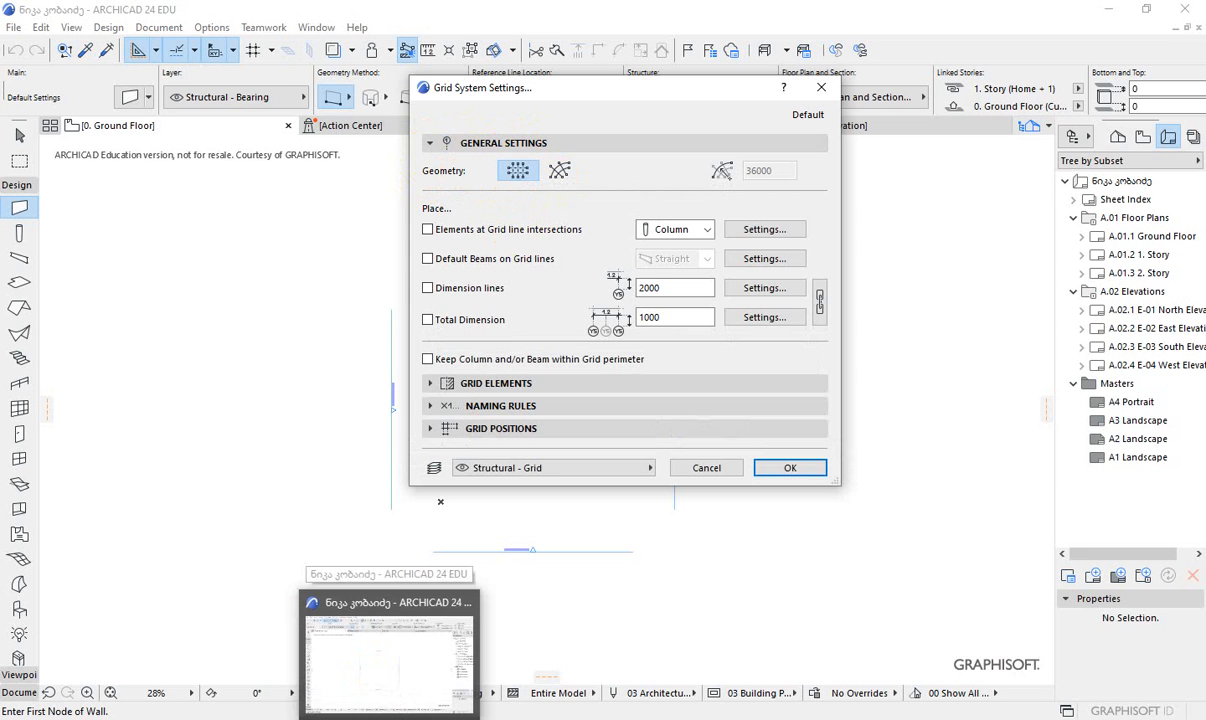
left_click(433, 146)
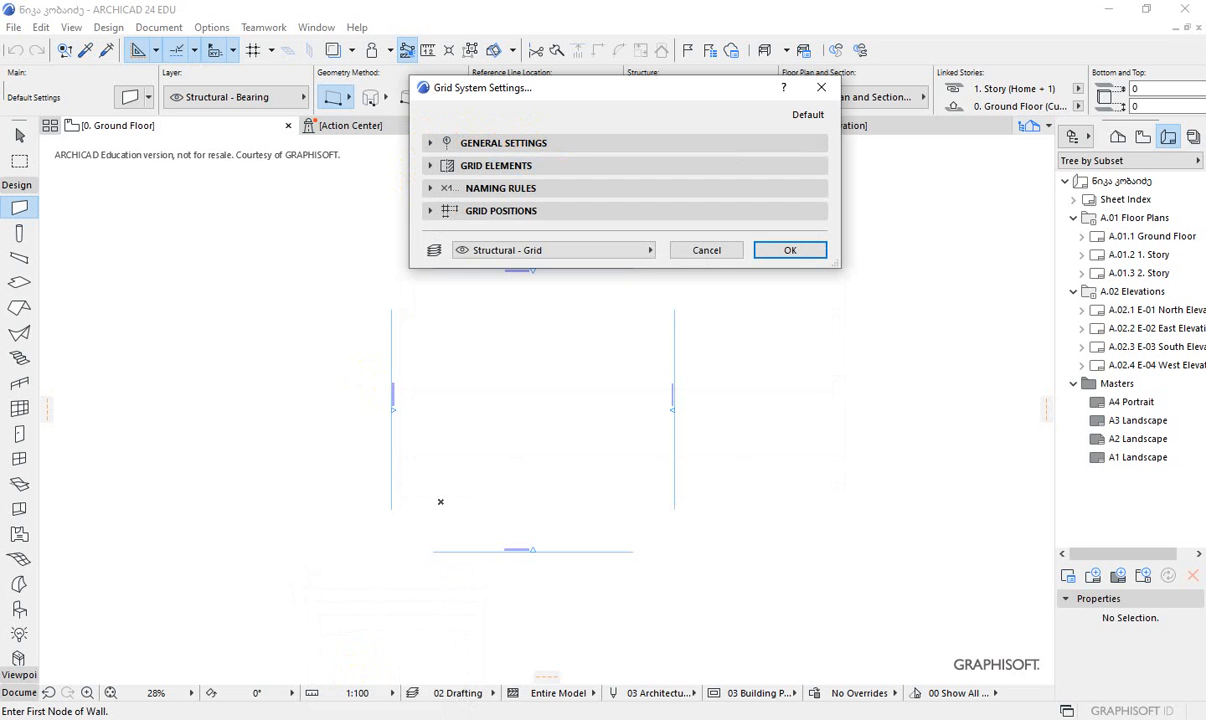
left_click(415, 650)
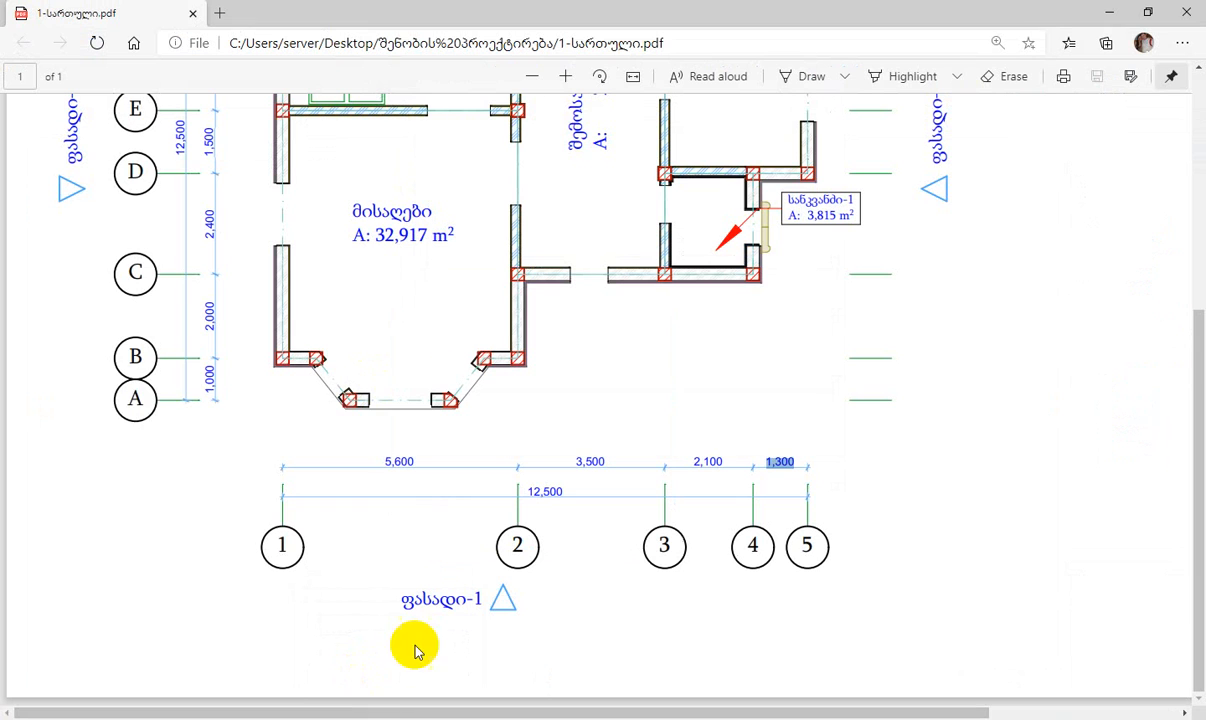
- Highlight row letter B and scan the plan's lettered rows and spacings before returning to ARCHICAD
left_click_drag(127, 399, 143, 357)
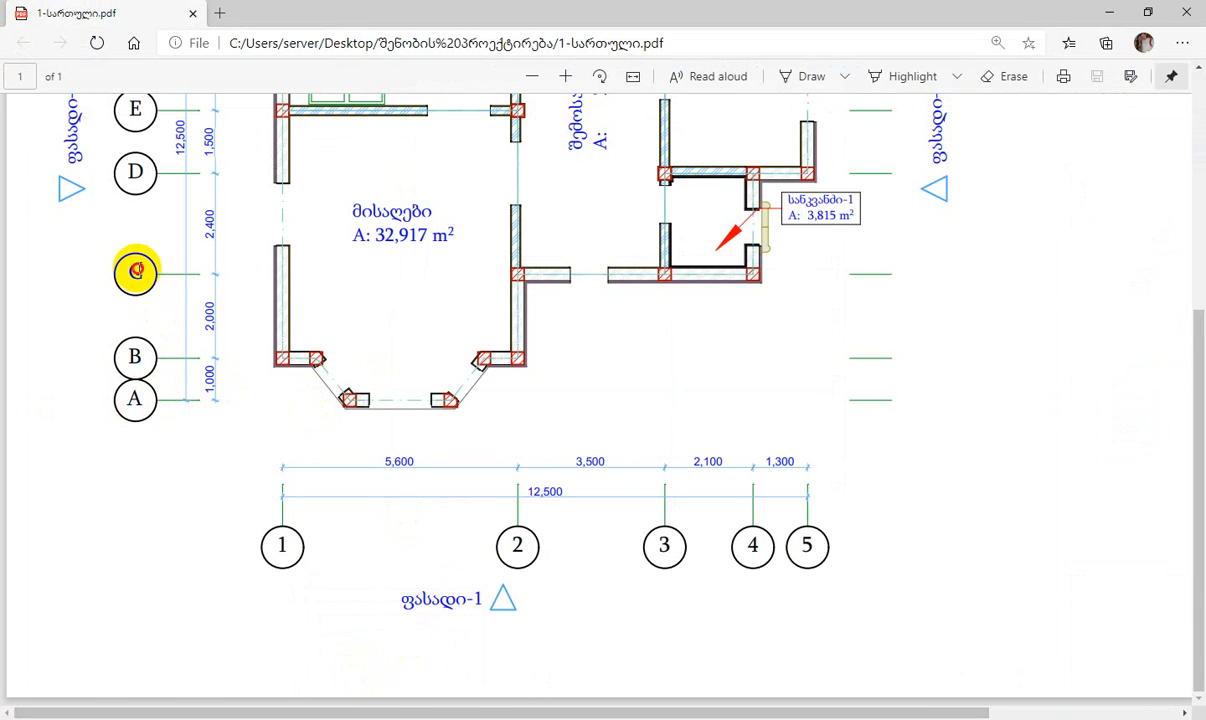
left_click_drag(129, 272, 146, 272)
scroll(144, 405, "up", 3)
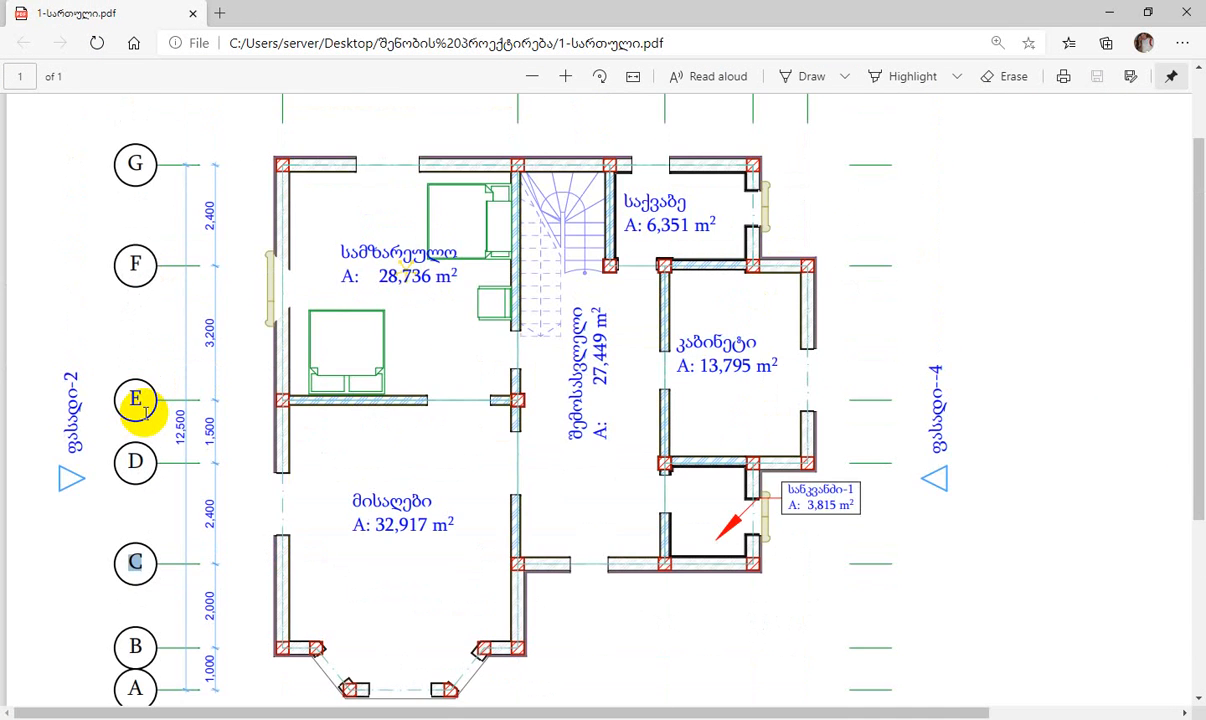
scroll(144, 405, "down", 2)
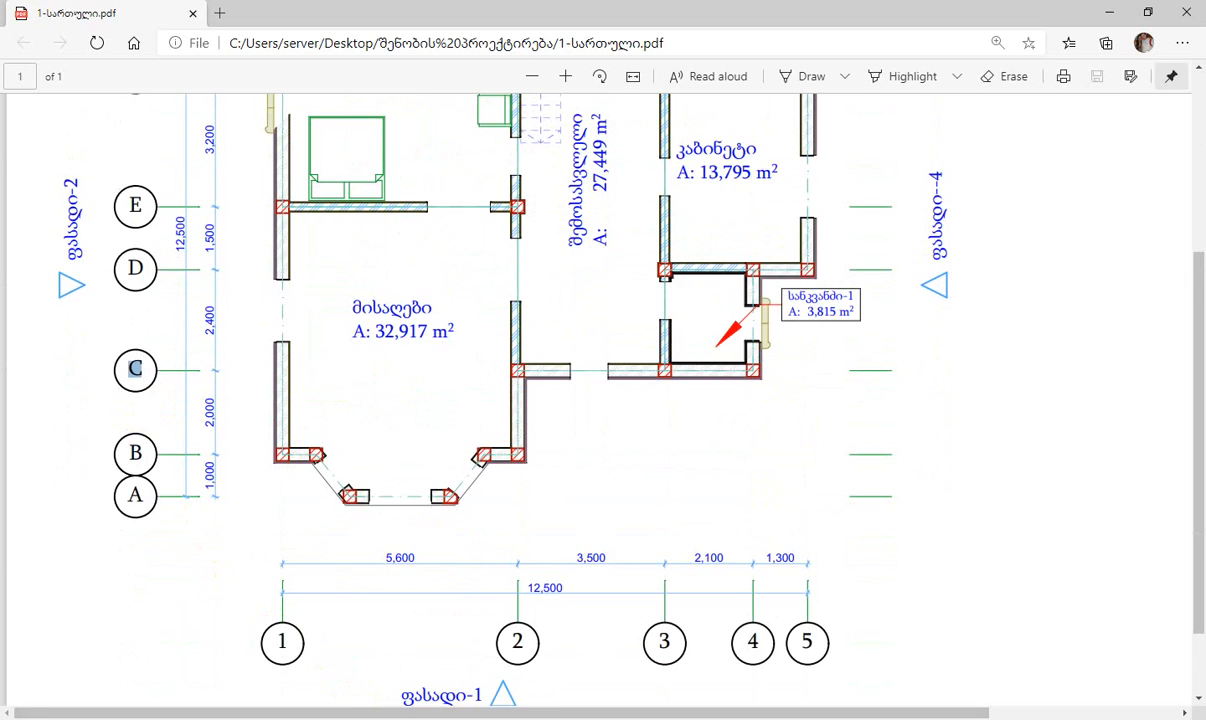
key("alt+Tab")
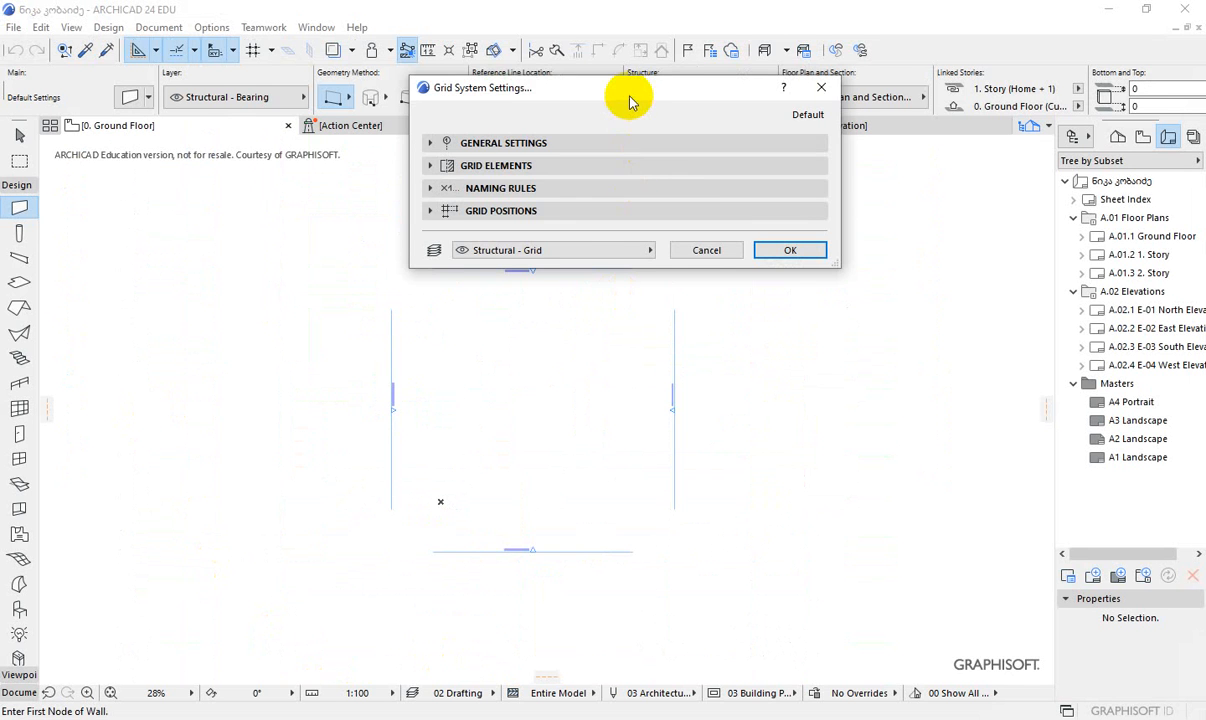
- Expand Naming Rules and Grid Elements, revealing the 4000 extension and automatic A/1 naming
left_click_drag(630, 97, 601, 160)
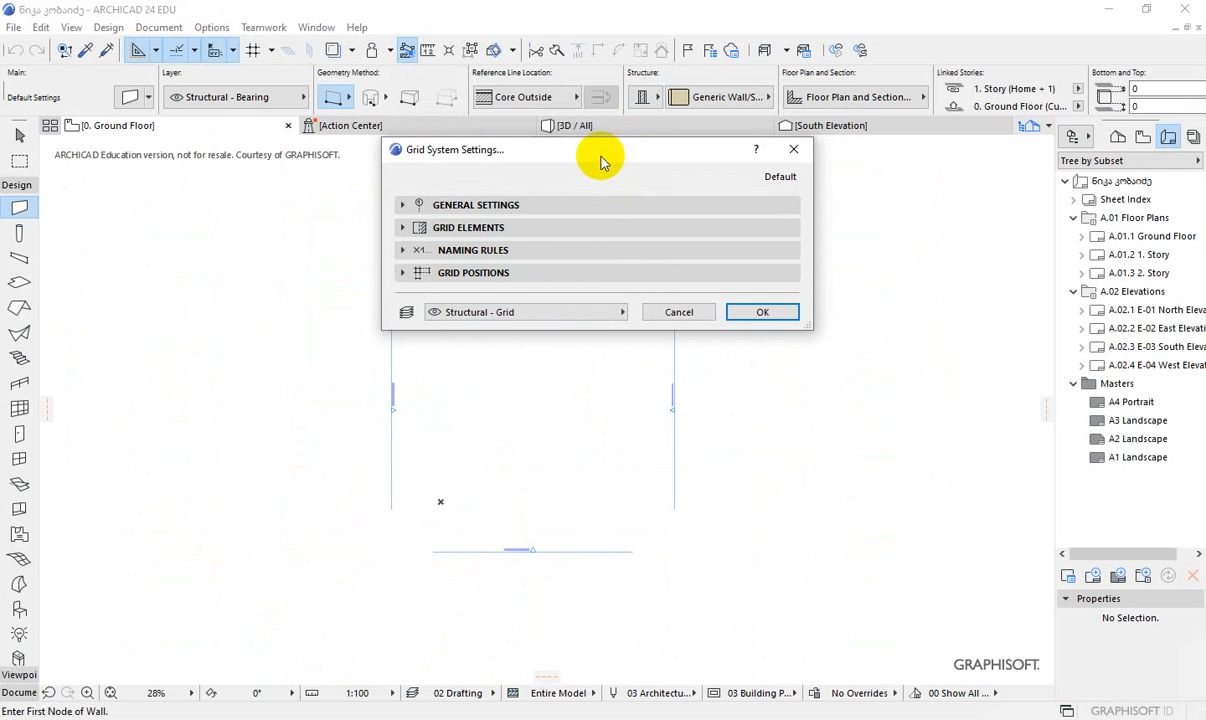
left_click(409, 252)
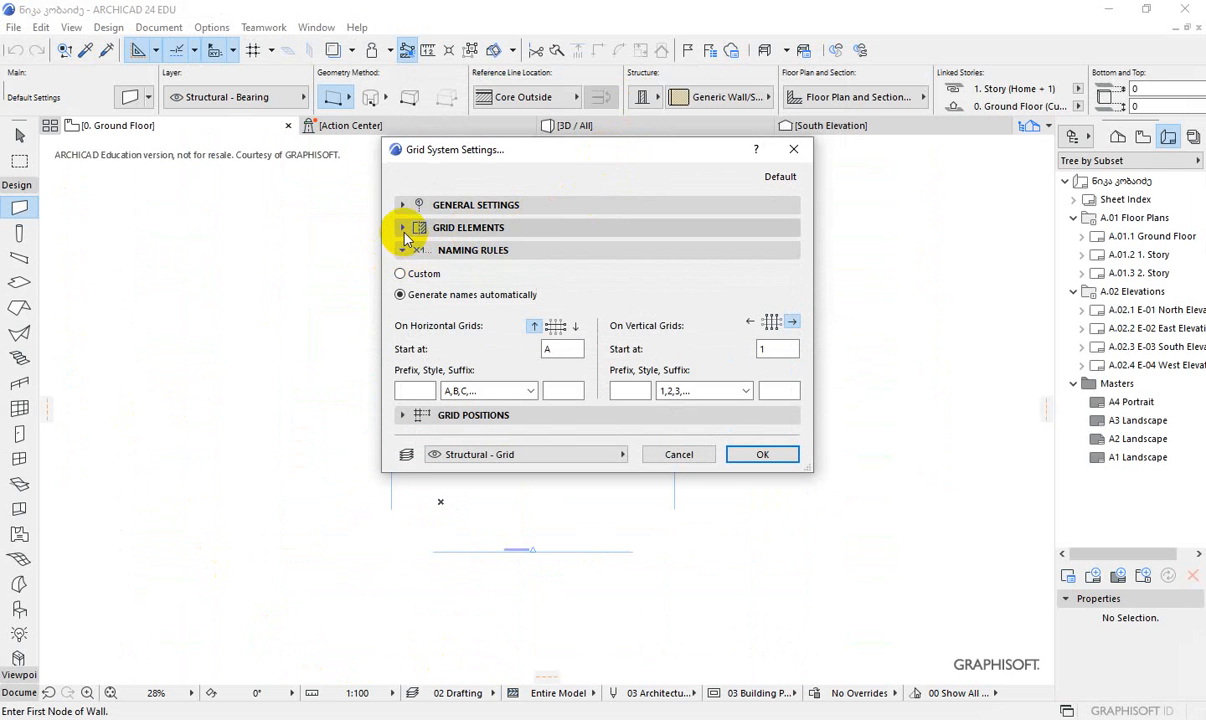
left_click(404, 229)
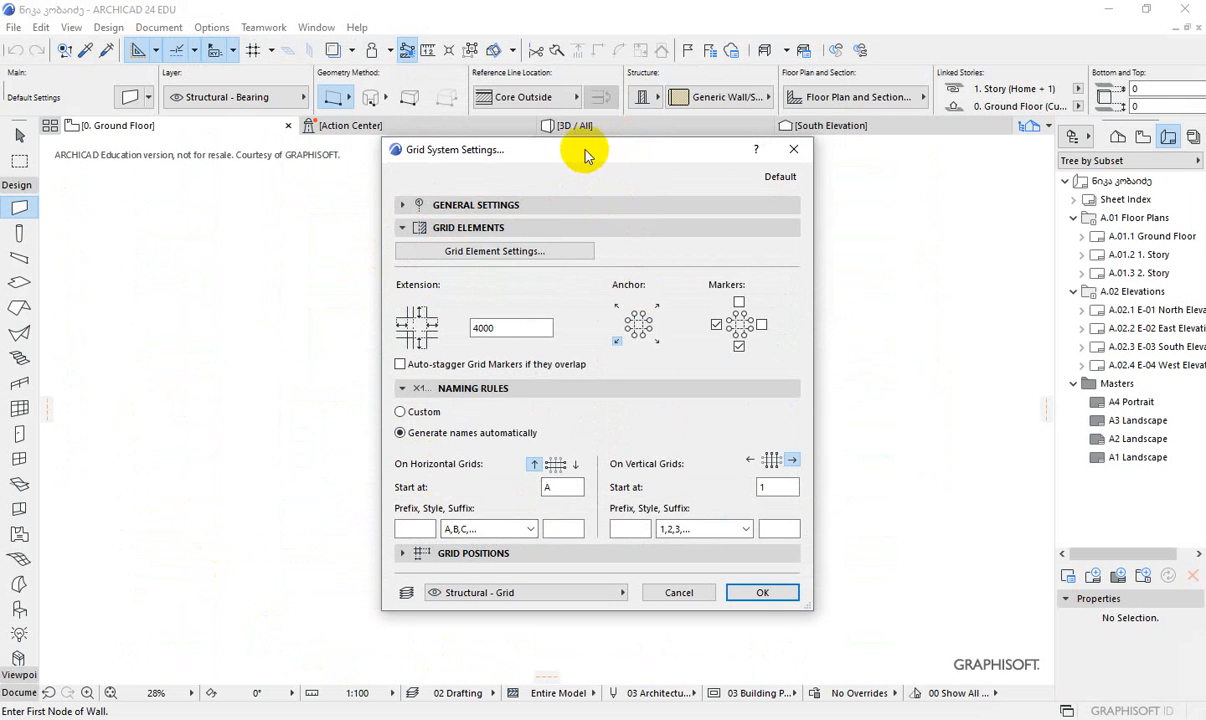
left_click_drag(577, 149, 622, 152)
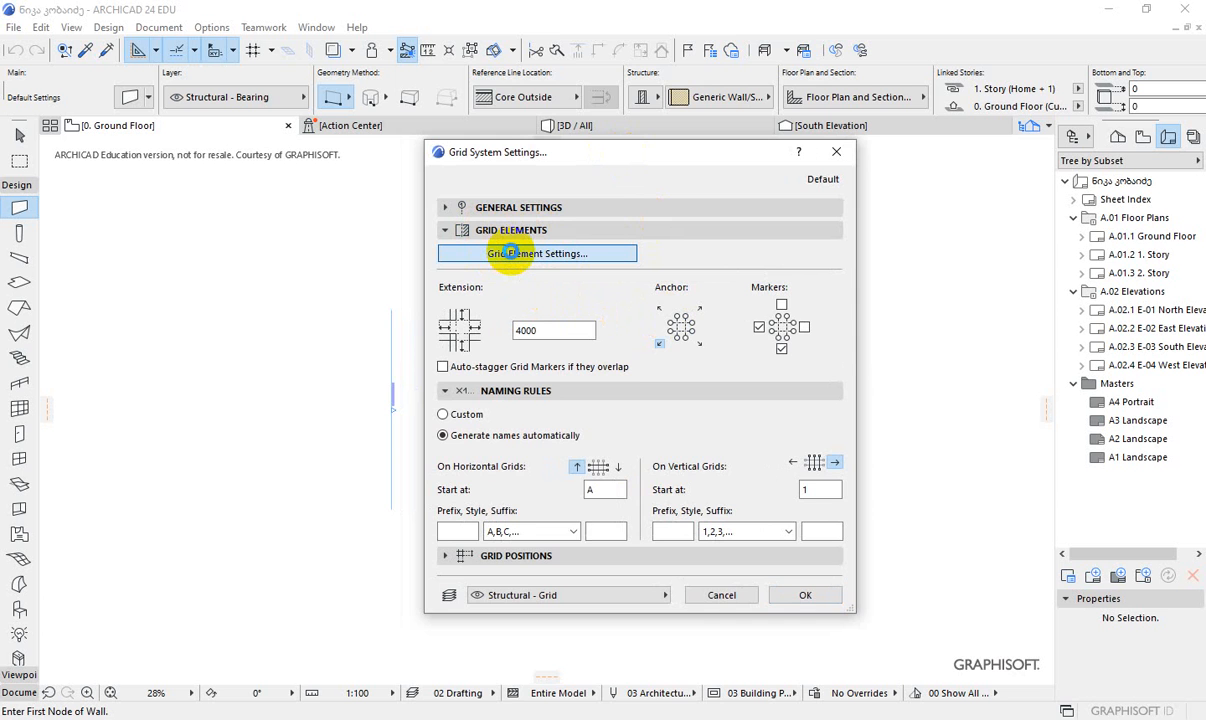
- In Grid Element Settings, set the label Text Style font to Sylfaen at 3,50 mm and confirm
left_click(511, 254)
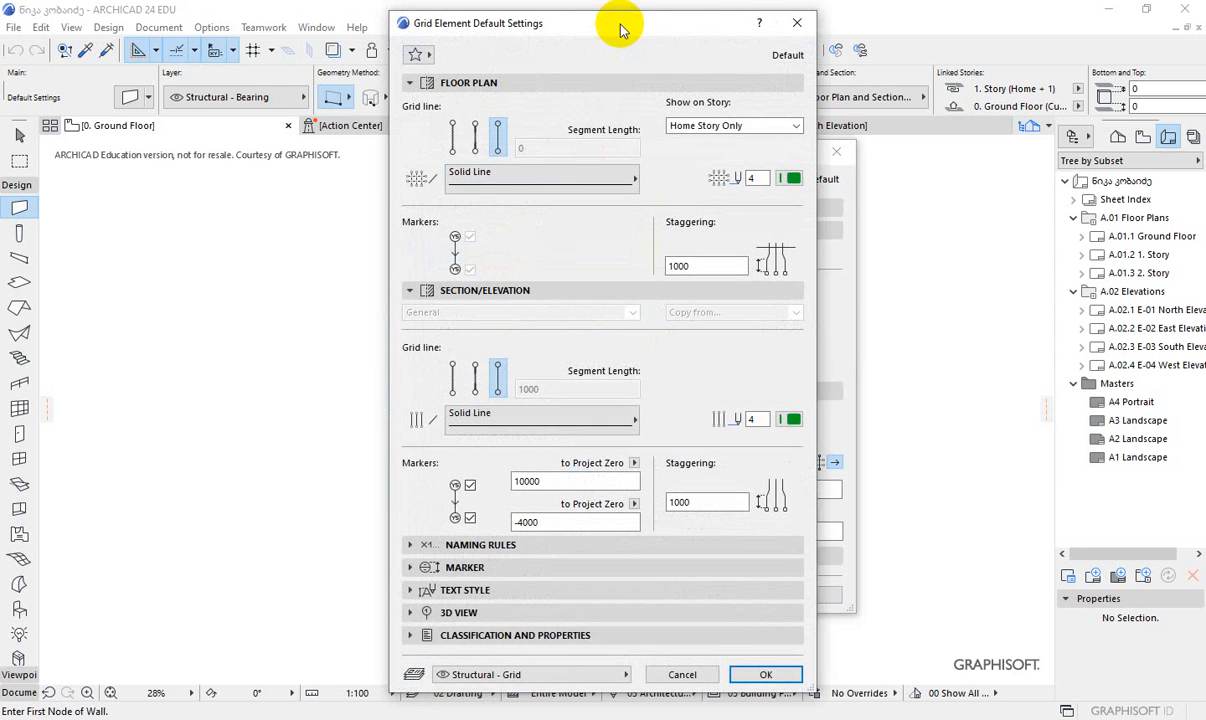
left_click_drag(617, 27, 865, 28)
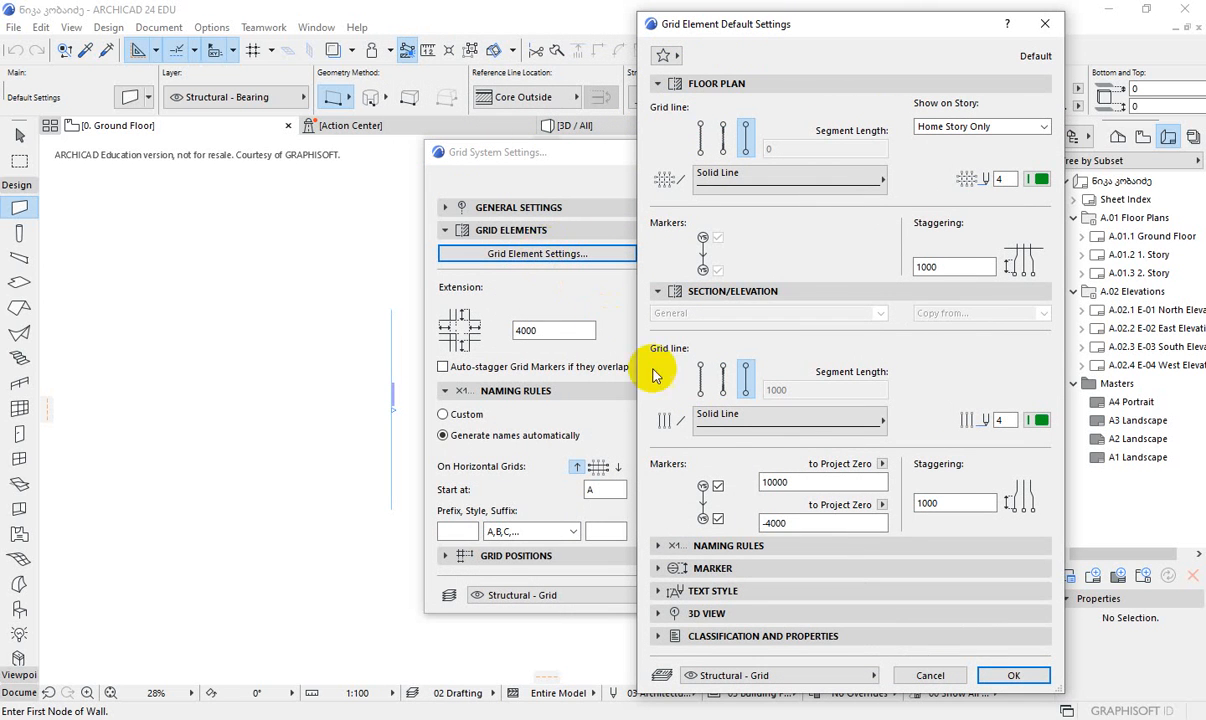
left_click(660, 597)
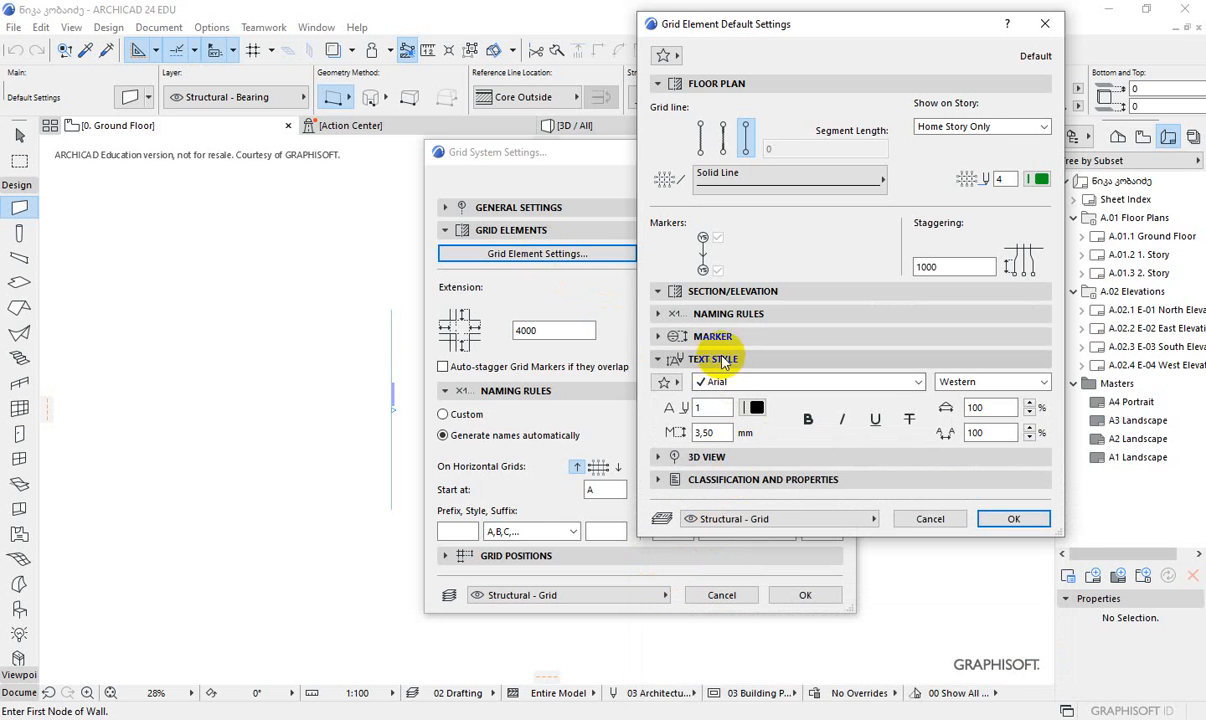
left_click(918, 383)
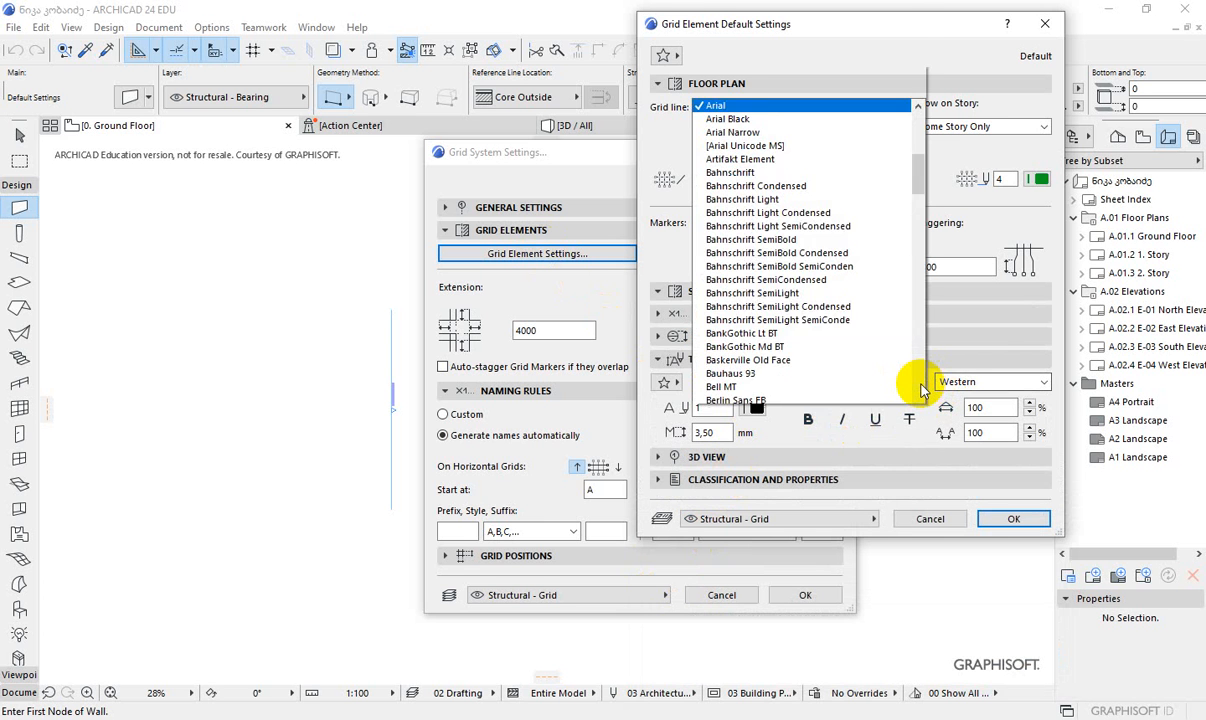
left_click_drag(923, 81, 922, 355)
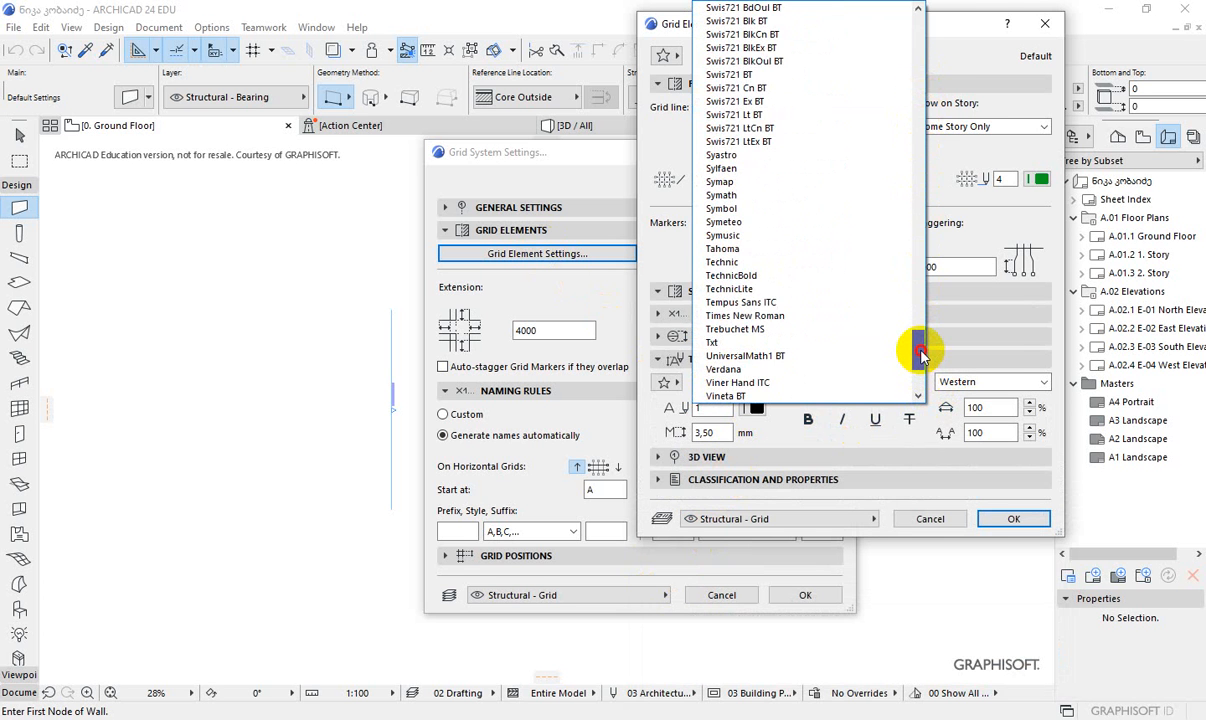
left_click(735, 173)
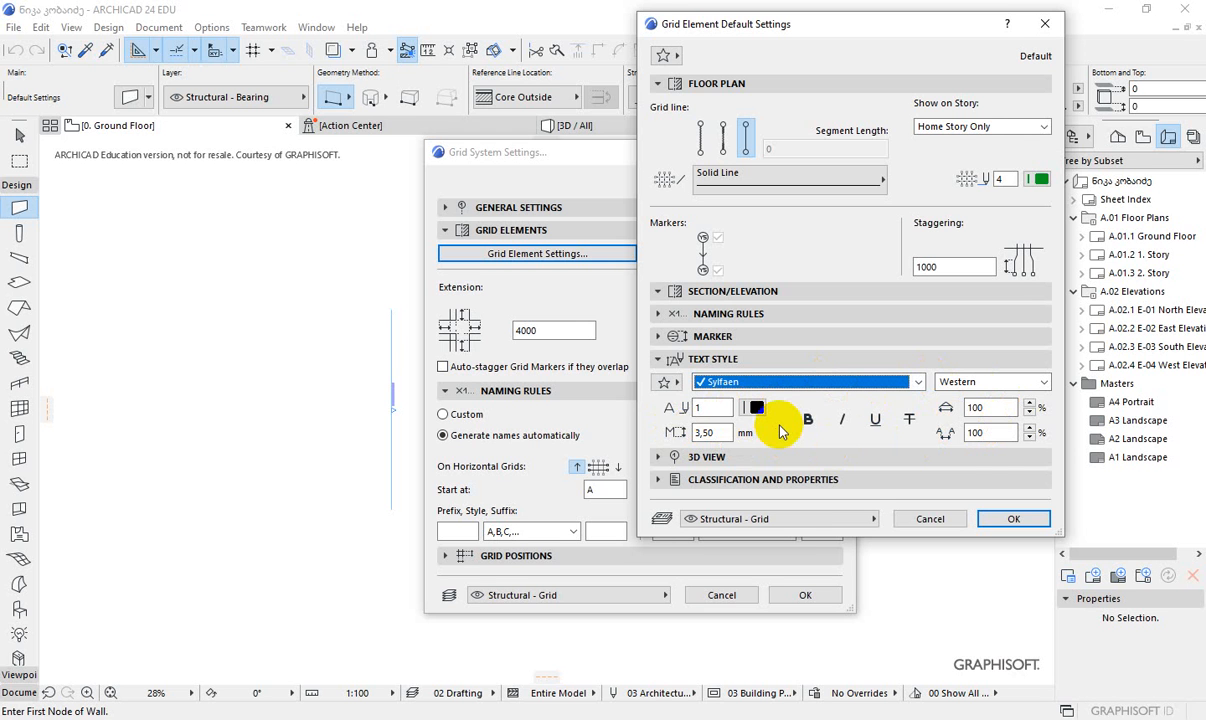
left_click(1013, 519)
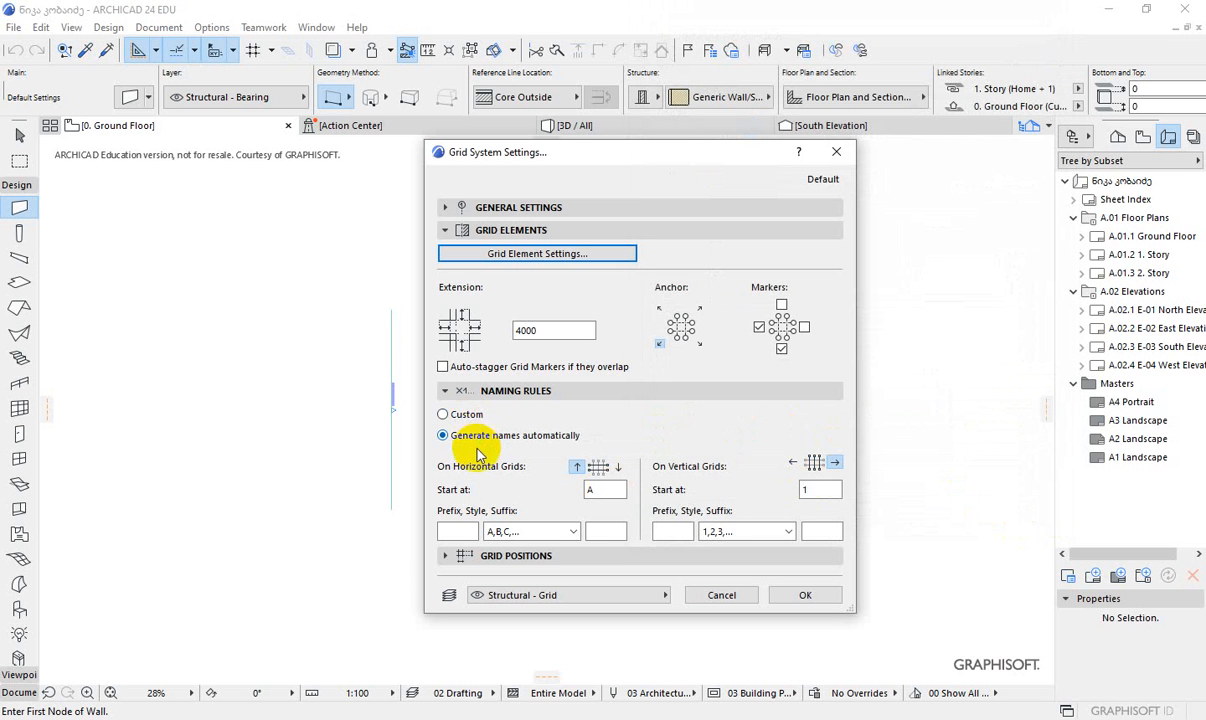
- Collapse the option sections and step through grid rows A–G in Grid Positions
left_click(448, 230)
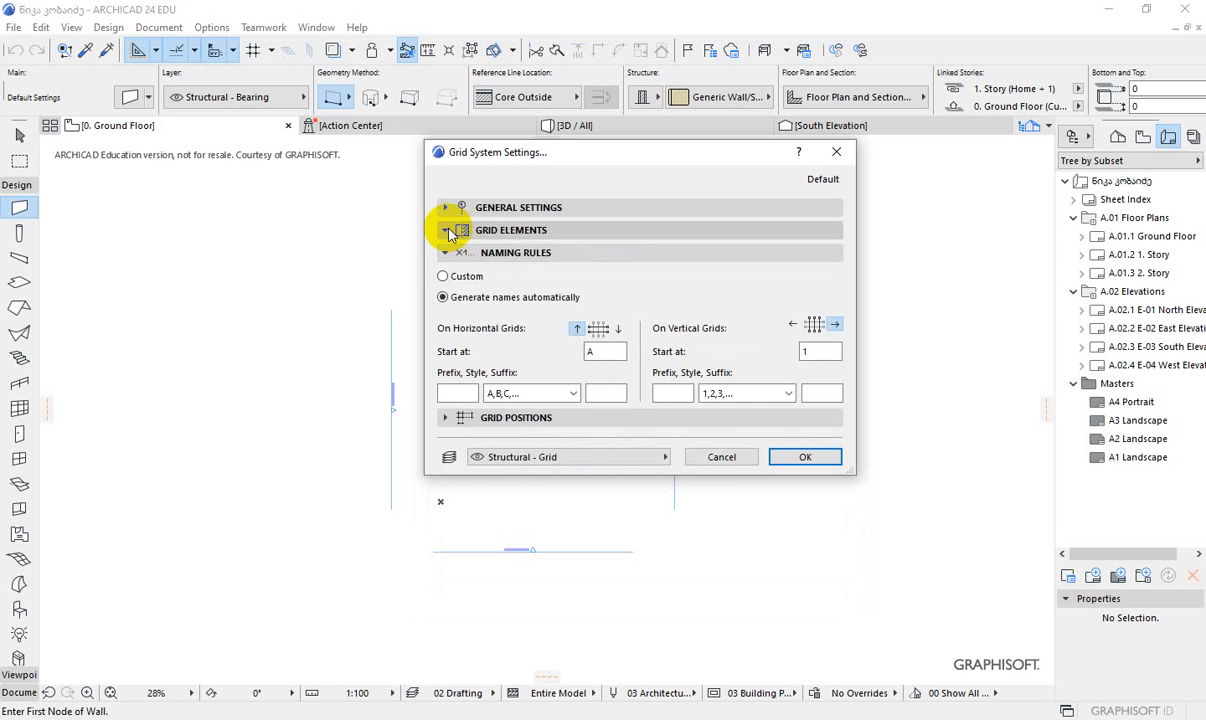
left_click(446, 254)
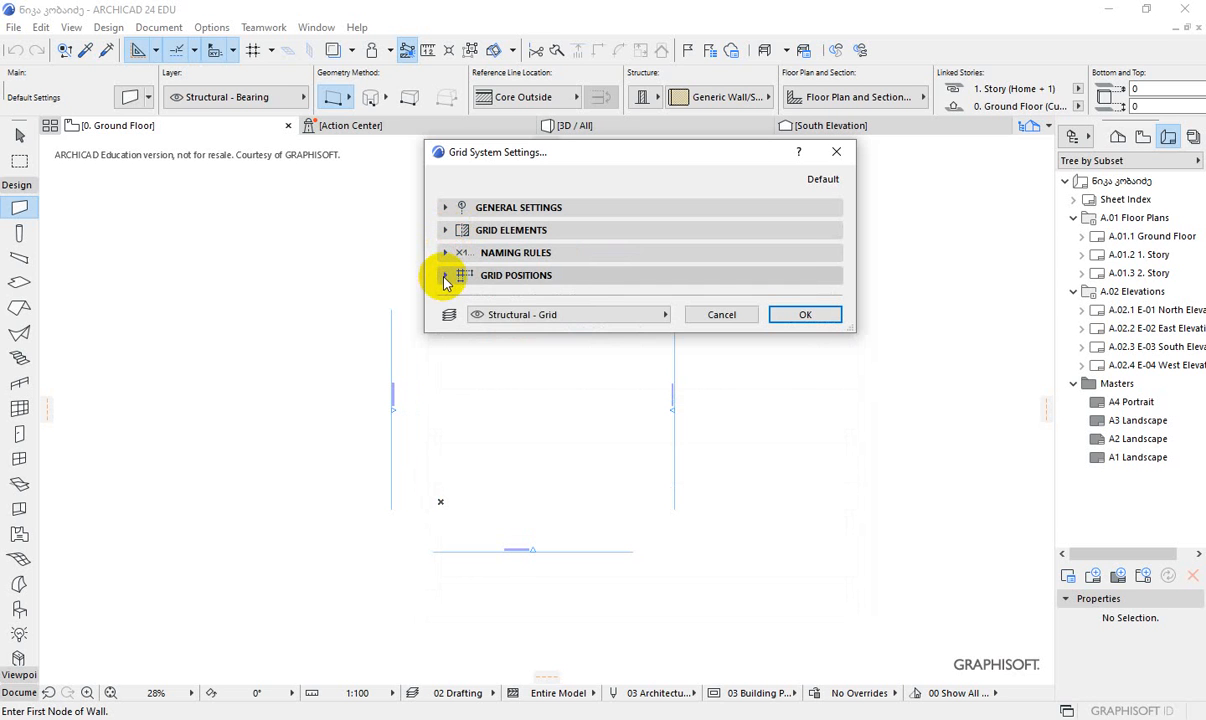
left_click(446, 277)
left_click(450, 429)
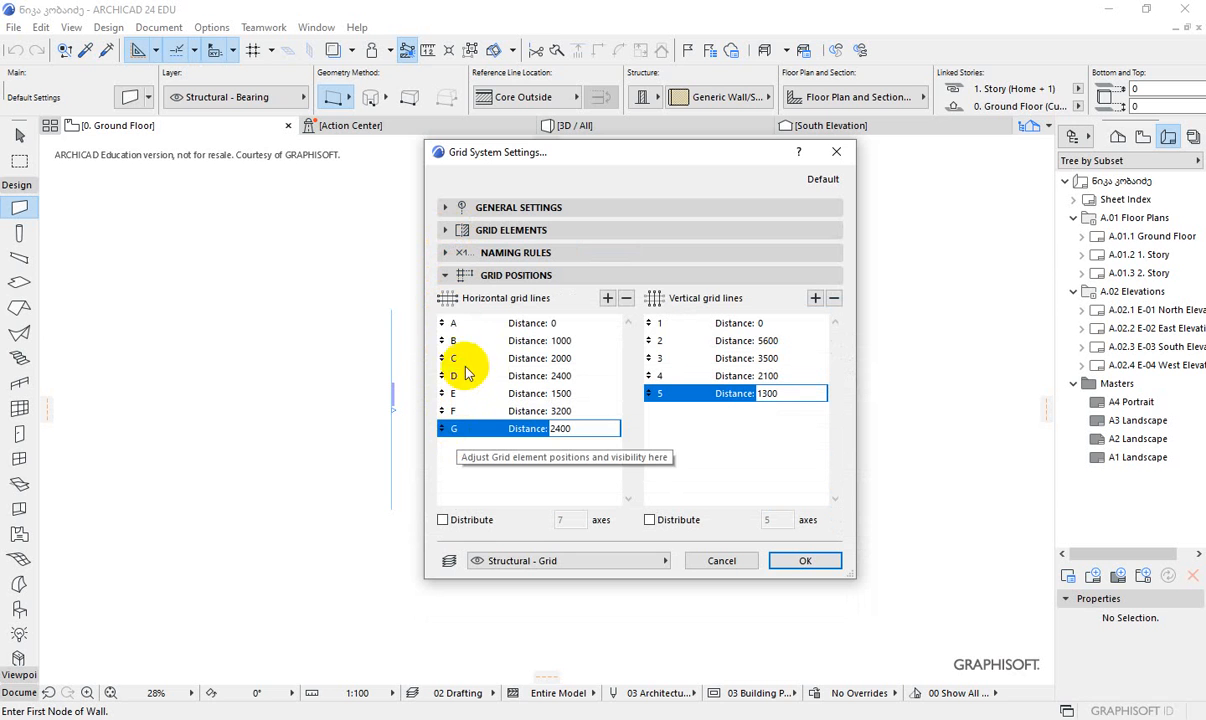
left_click(455, 325)
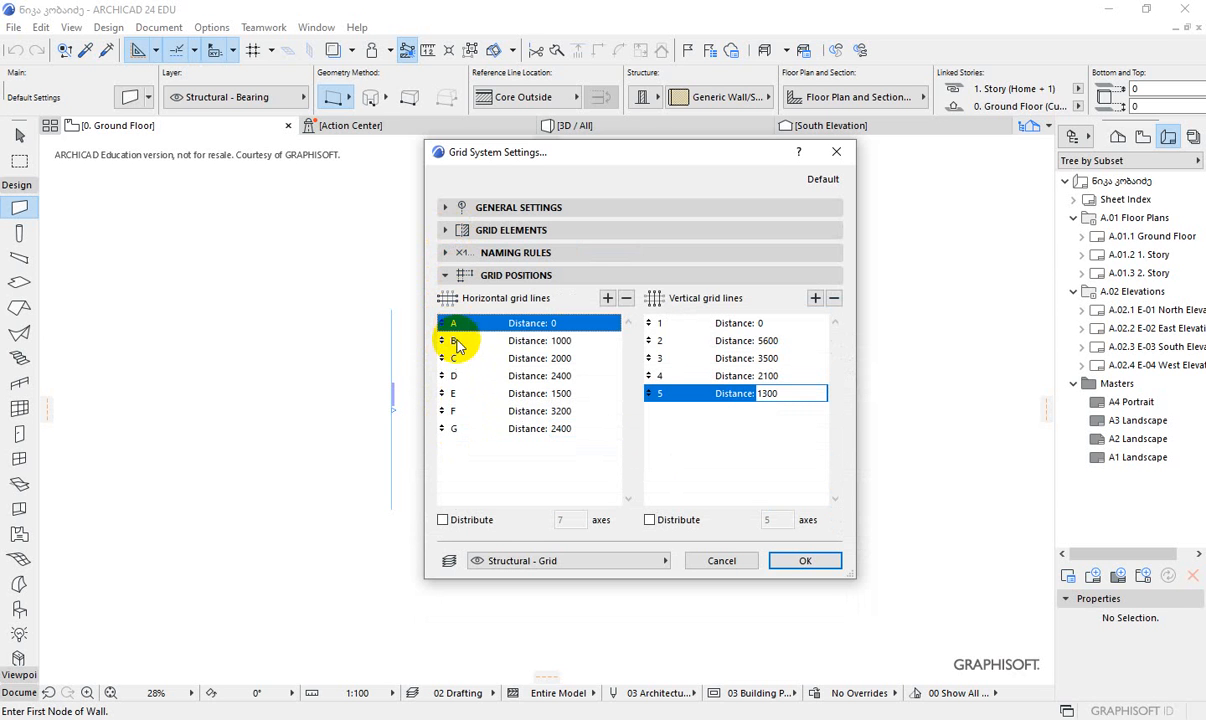
left_click(450, 341)
left_click(451, 358)
left_click(452, 376)
left_click(453, 394)
left_click(447, 411)
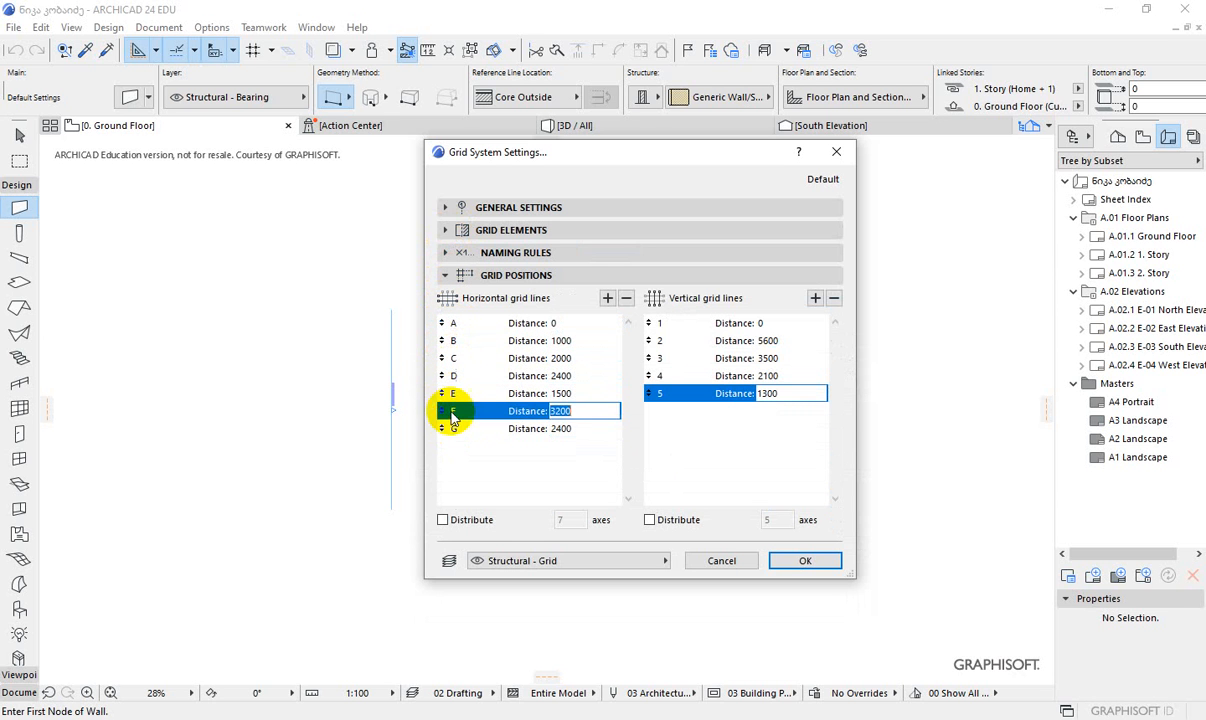
left_click(455, 428)
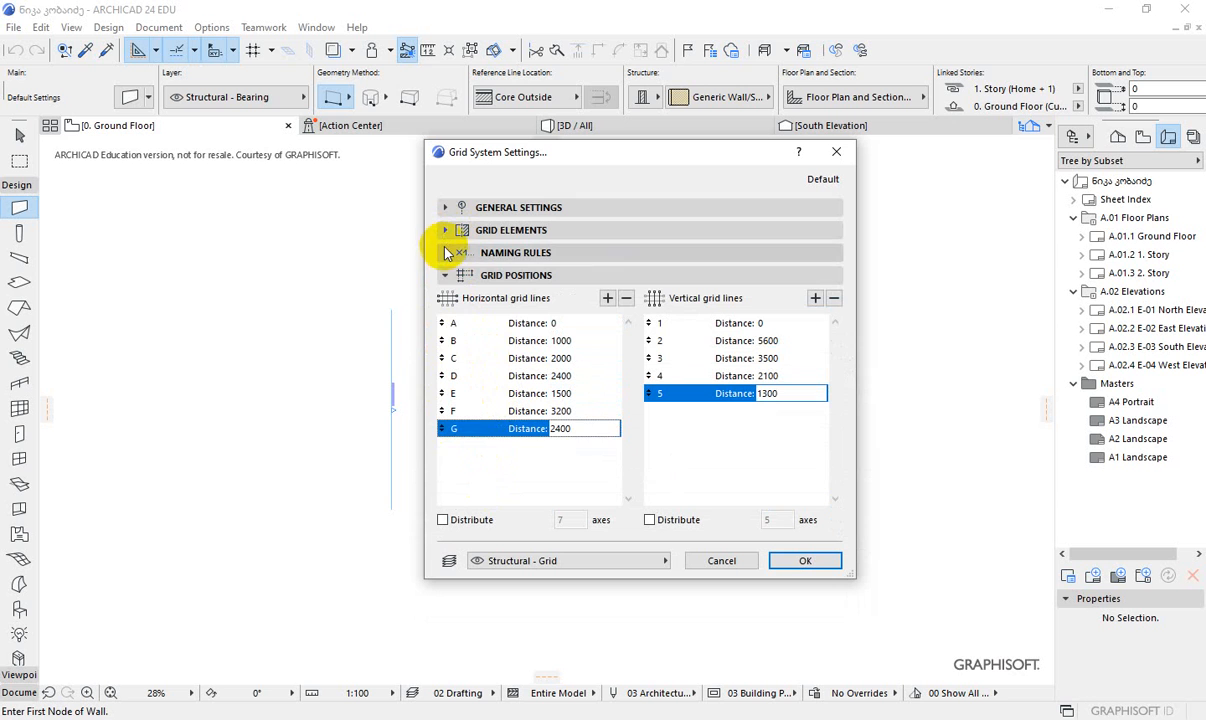
left_click(446, 321)
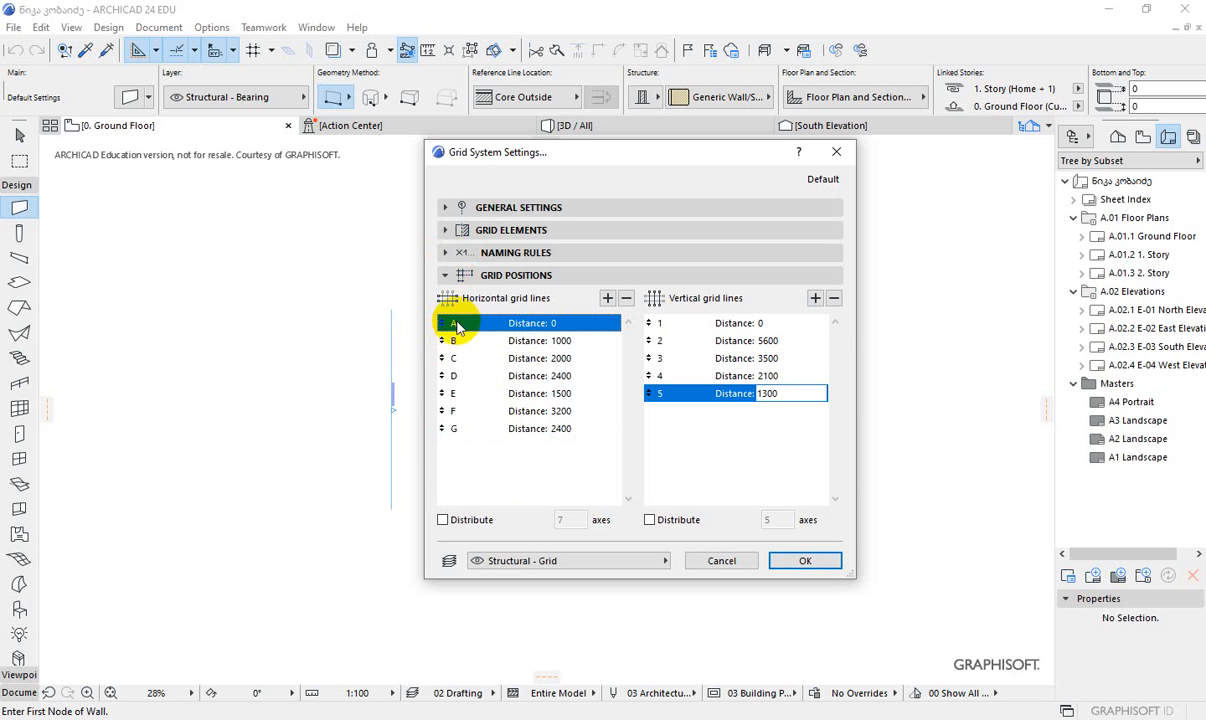
- Set the Naming Rules option to Custom so each grid name can be edited
left_click(446, 251)
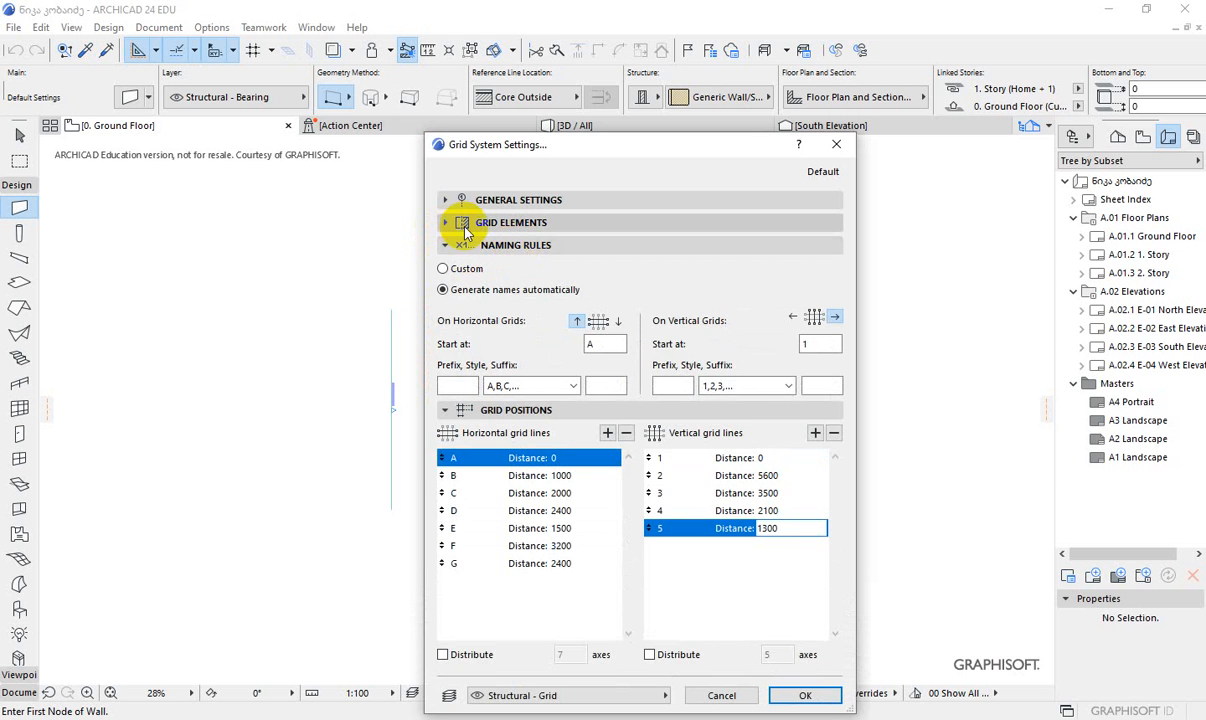
left_click(448, 222)
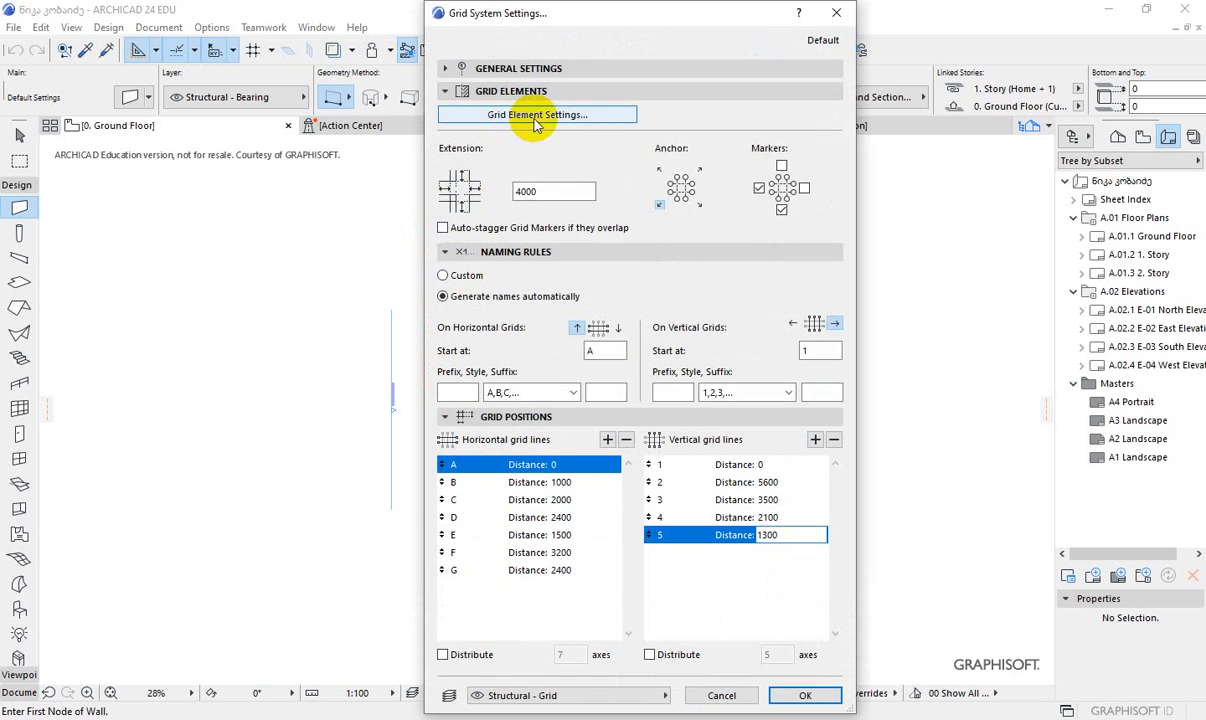
left_click(442, 91)
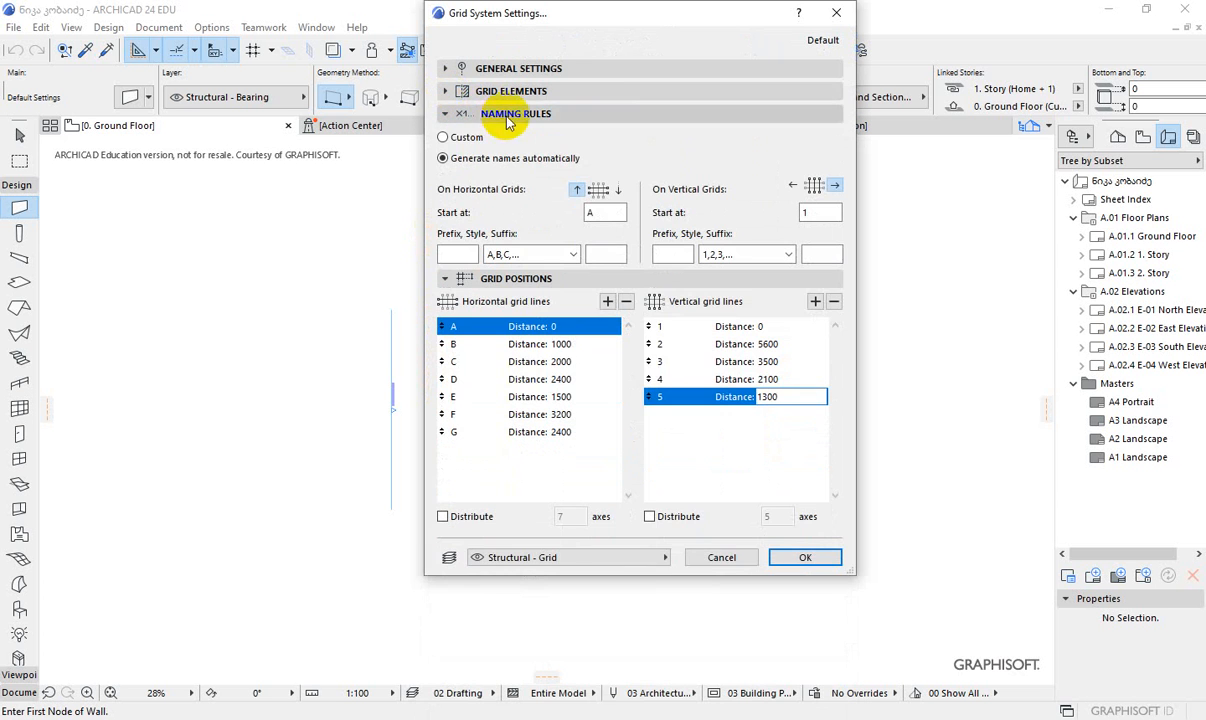
left_click(445, 138)
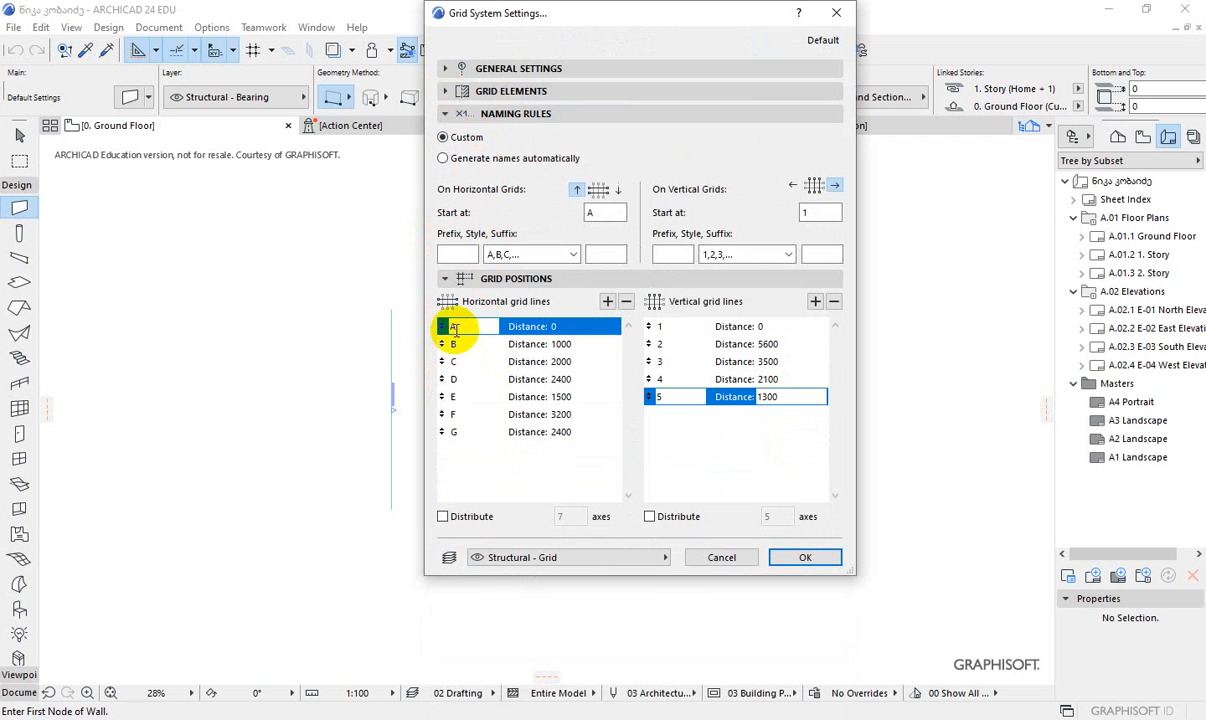
- Select grid row A and switch the keyboard input language to Georgian
left_click(455, 344)
left_click(453, 361)
left_click(456, 380)
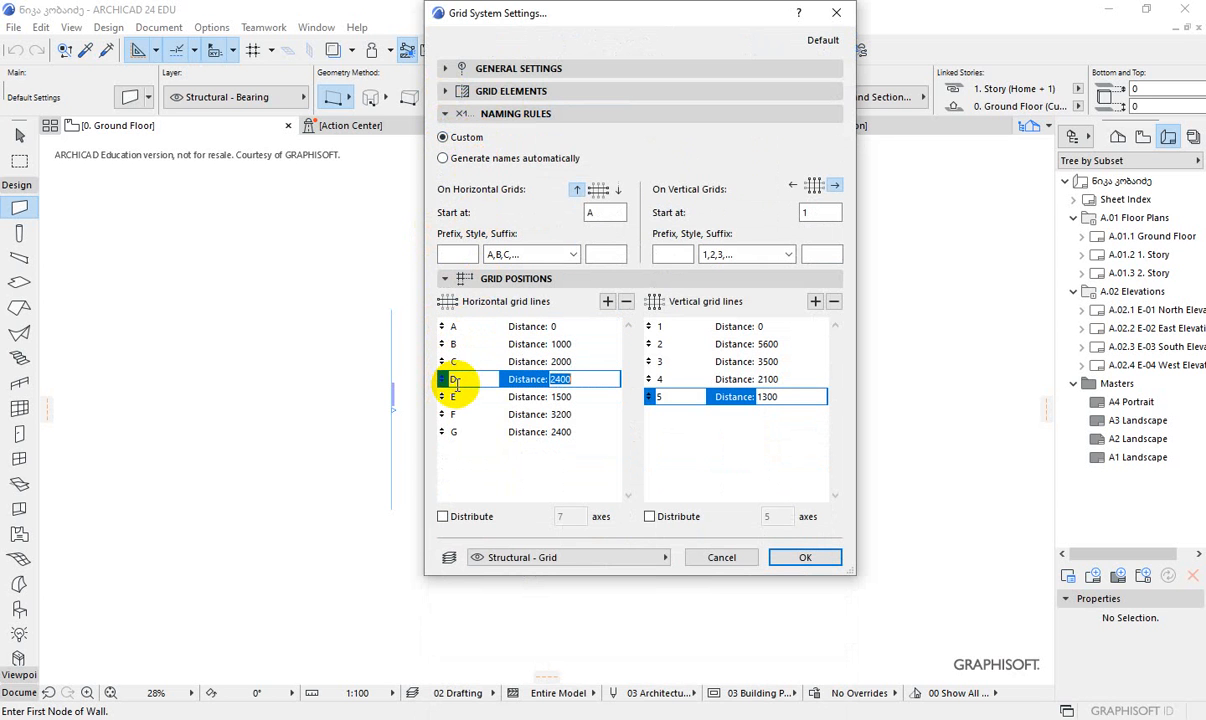
left_click(450, 327)
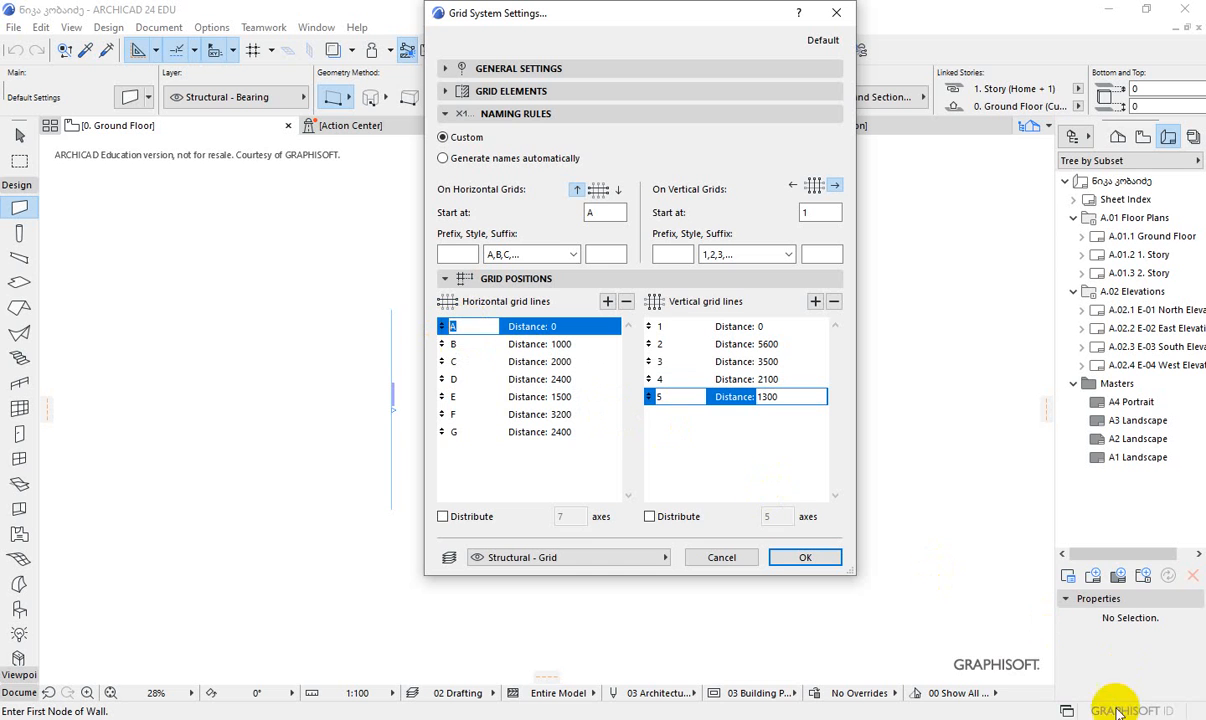
key("super+space")
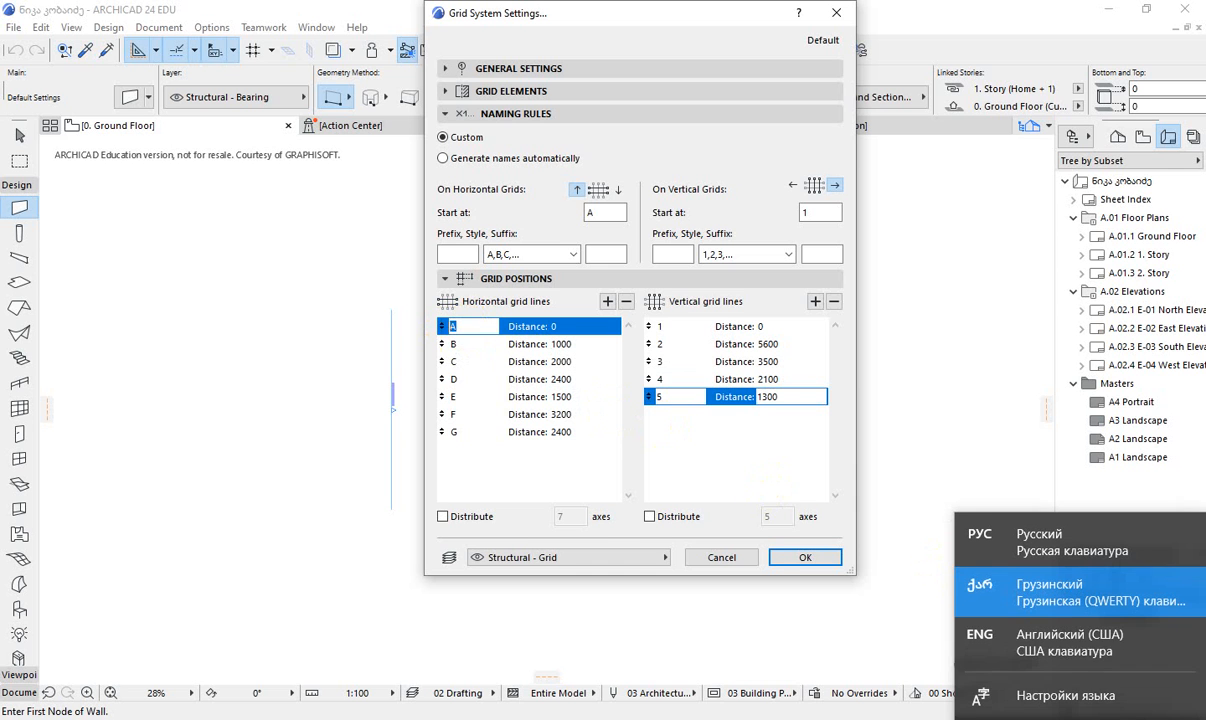
left_click(1055, 598)
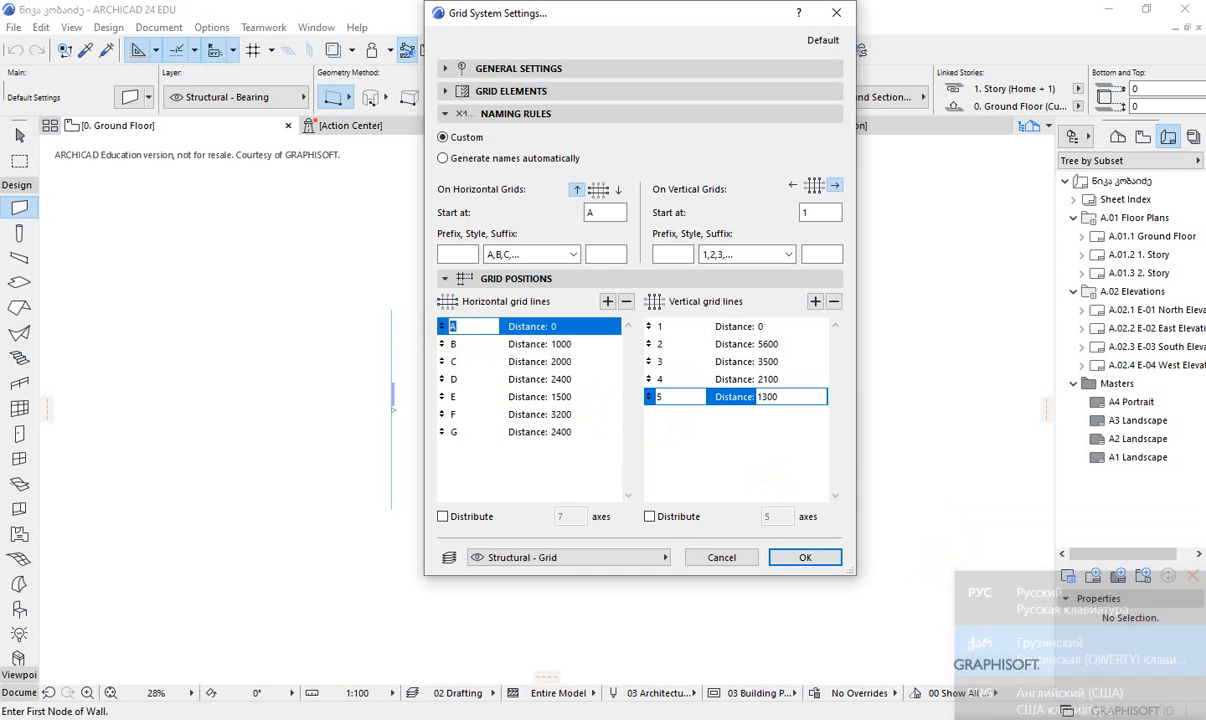
- Rename rows A, B and C to ა, ბ and გ
left_click(458, 326)
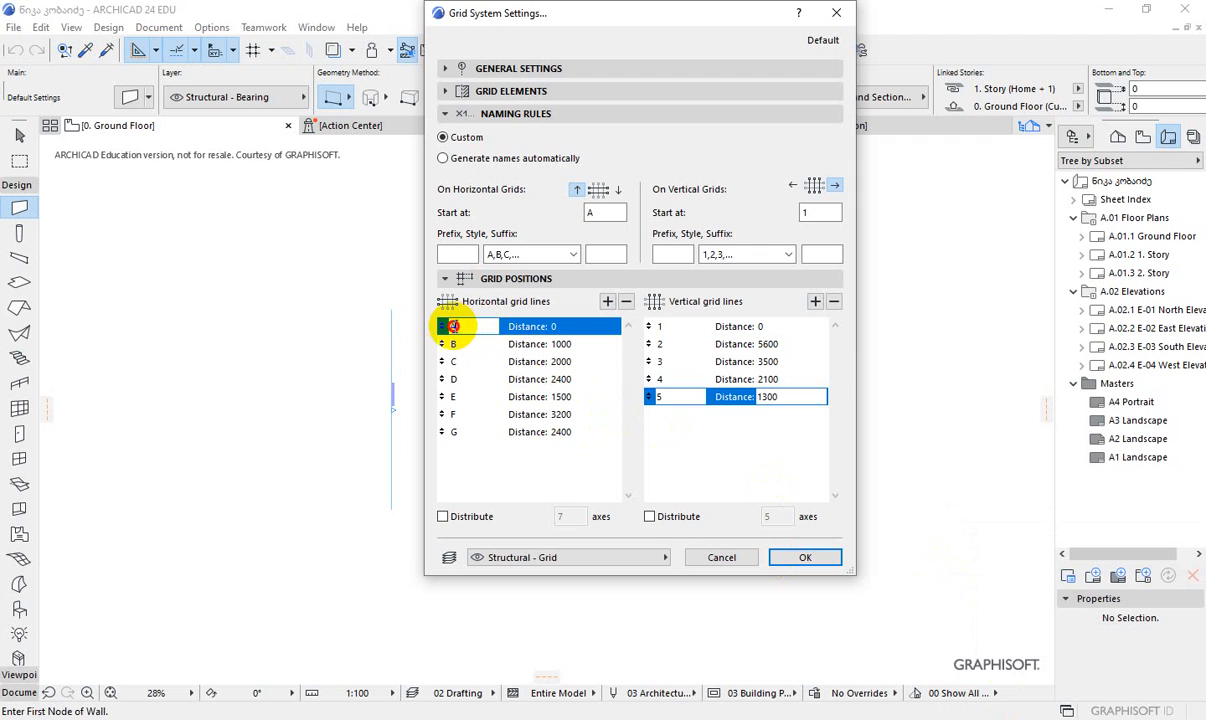
type("ა")
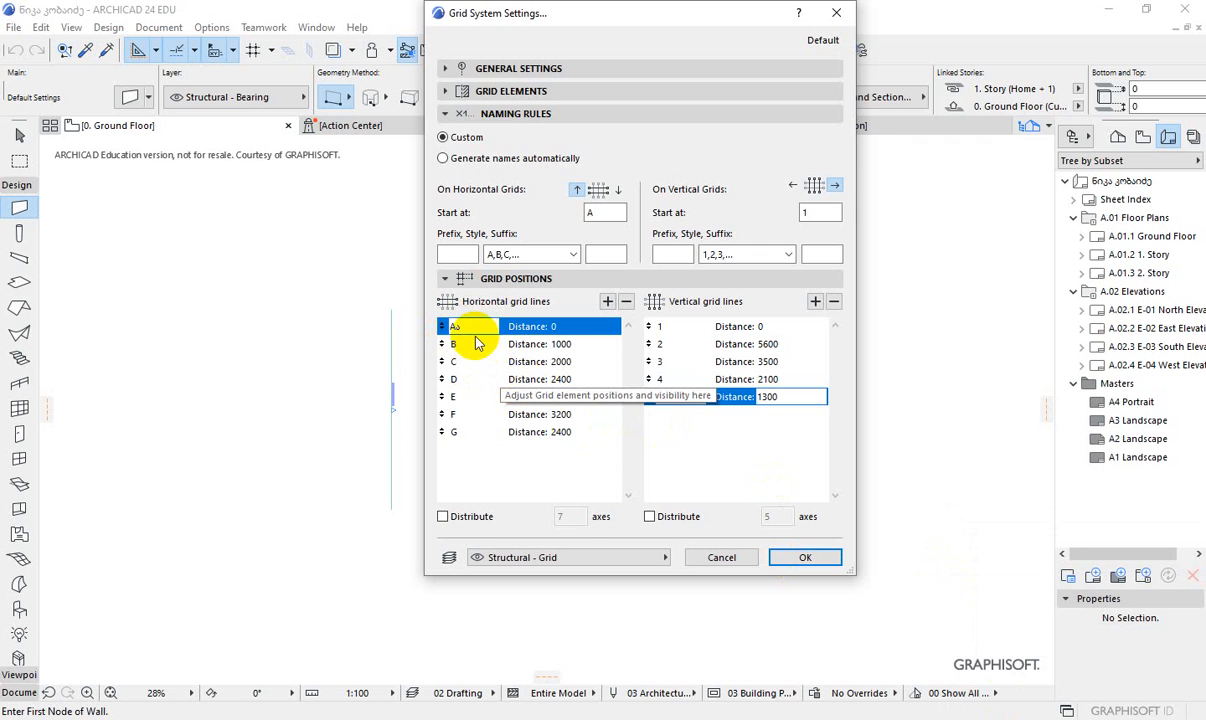
left_click_drag(457, 327, 439, 413)
key("BackSpace")
left_click(471, 343)
type("ბ")
left_click(471, 361)
type("გ")
- Rename rows D, E, F and G to დ, ე, ვ and ზ
left_click(462, 380)
left_click(460, 397)
type("ე")
left_click(462, 413)
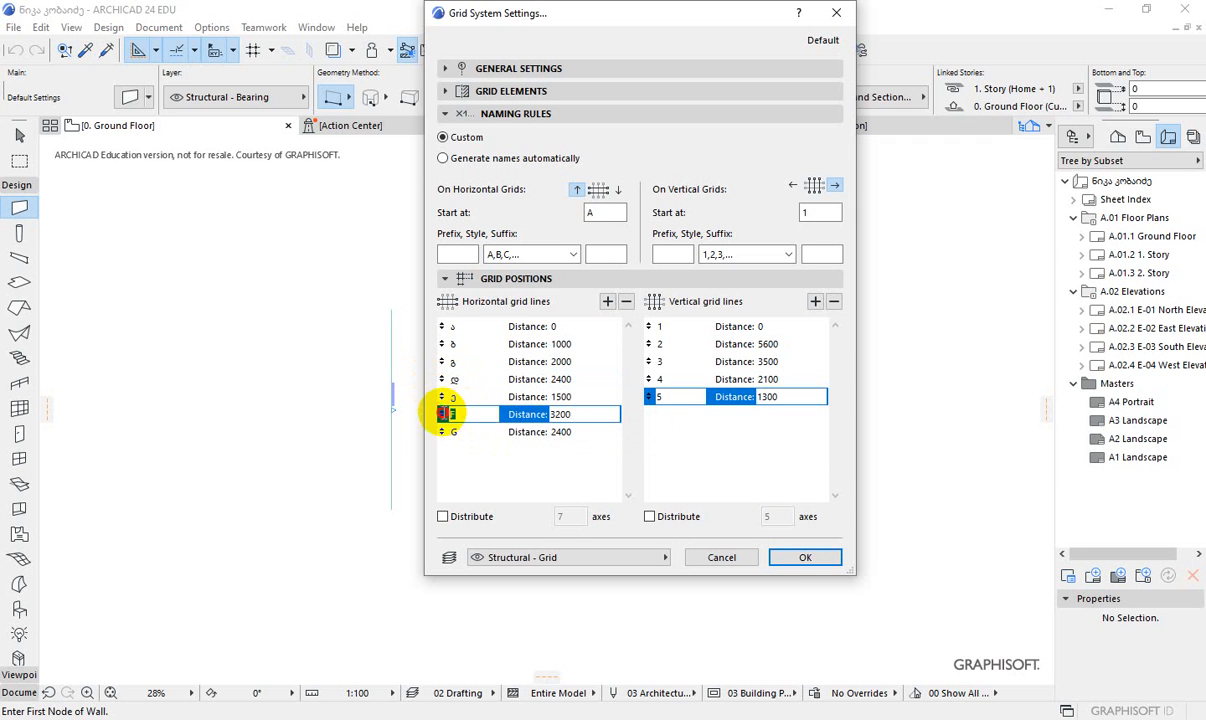
type("ვ")
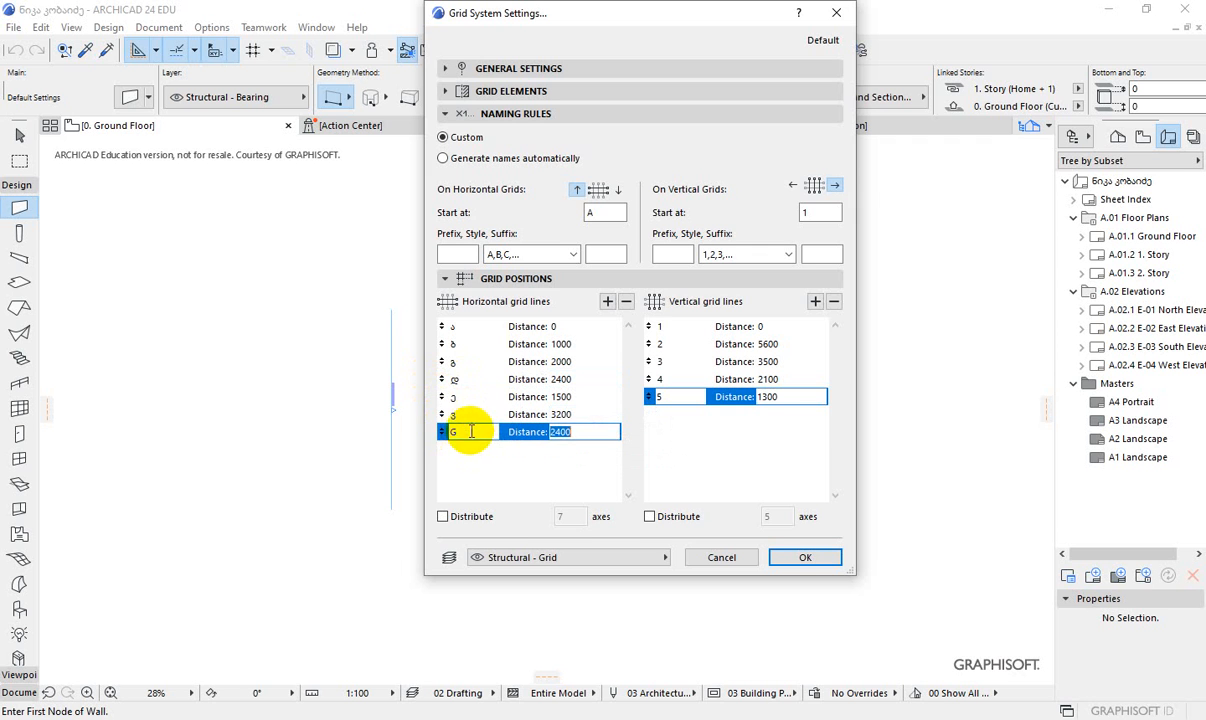
left_click(455, 431)
type("ზ")
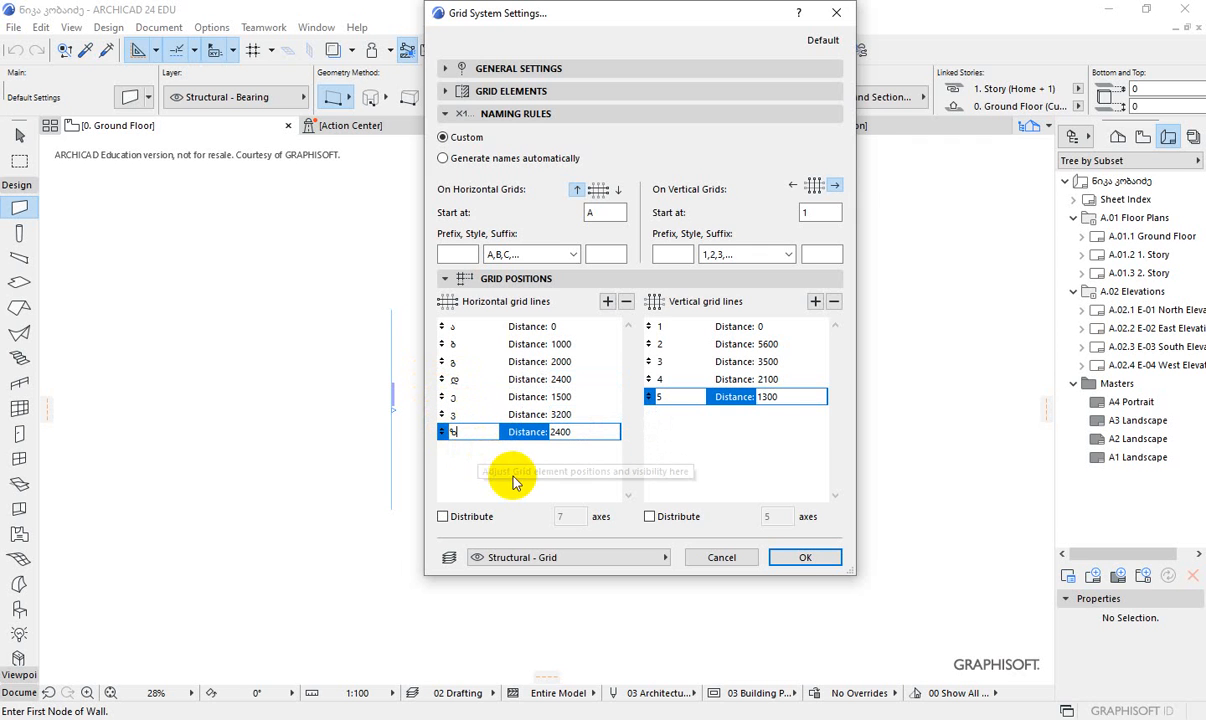
key("Tab")
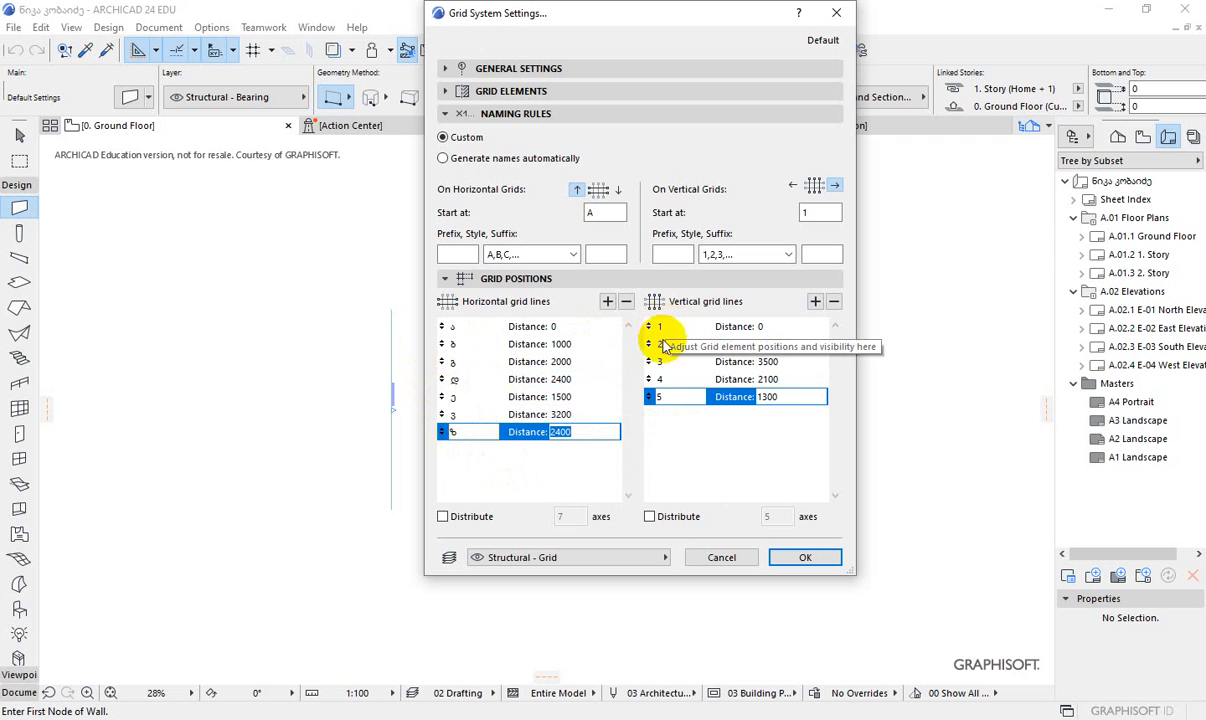
- Collapse Naming Rules, expand Grid Elements and select the 4000 Extension value
left_click(676, 461)
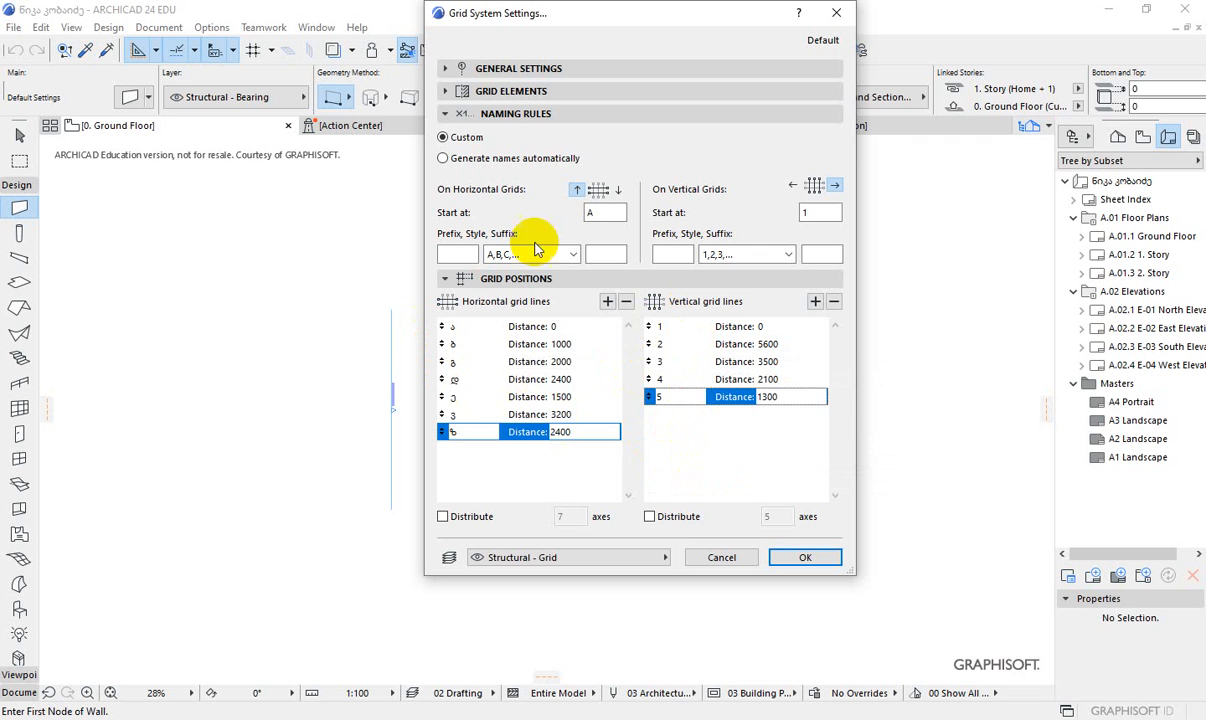
left_click(449, 115)
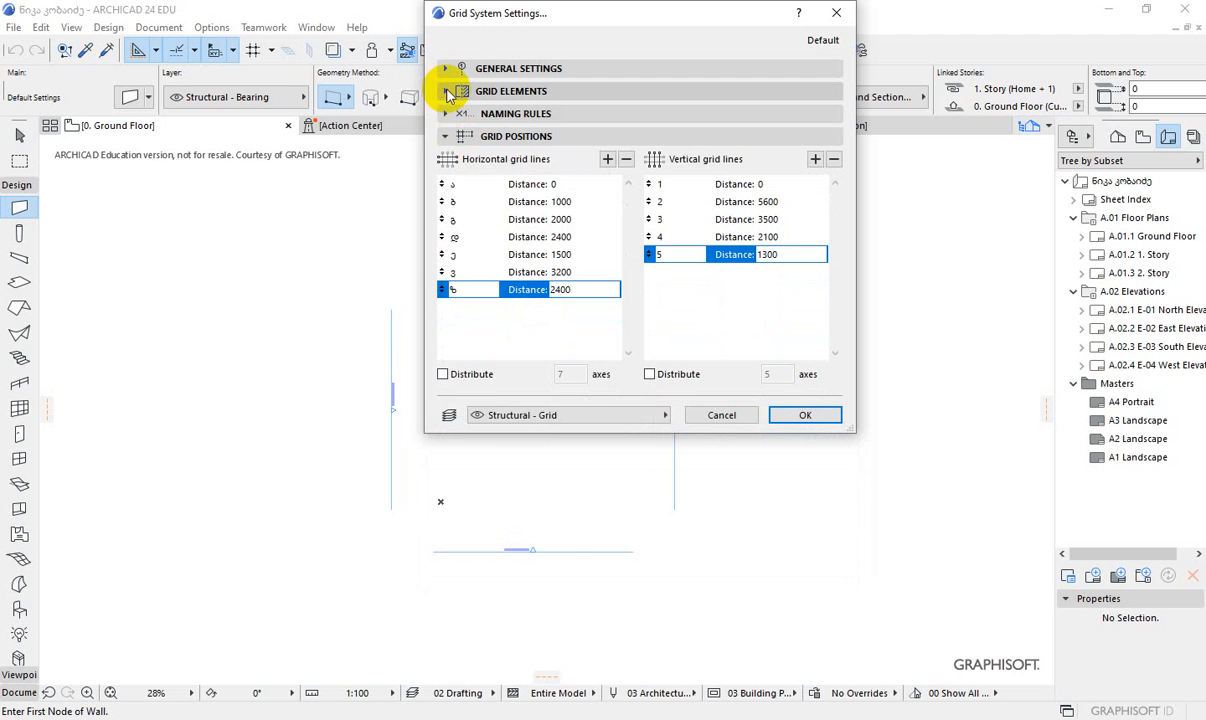
left_click(447, 91)
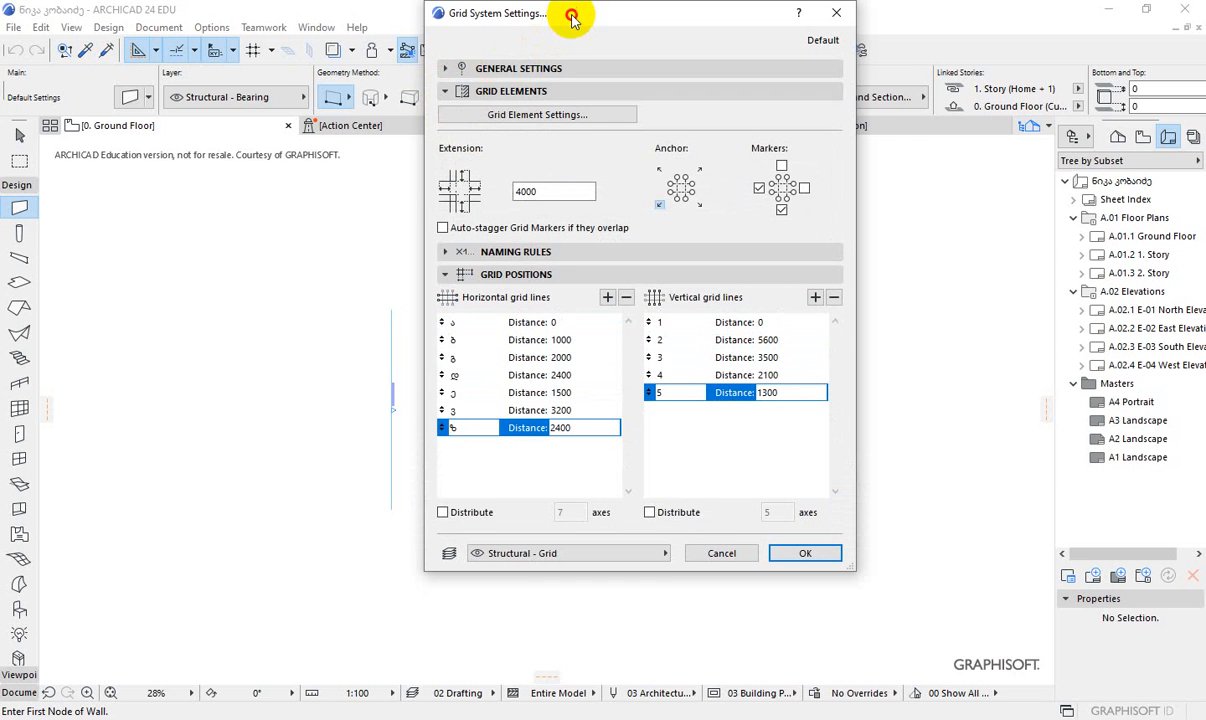
left_click_drag(579, 13, 620, 49)
double_click(560, 228)
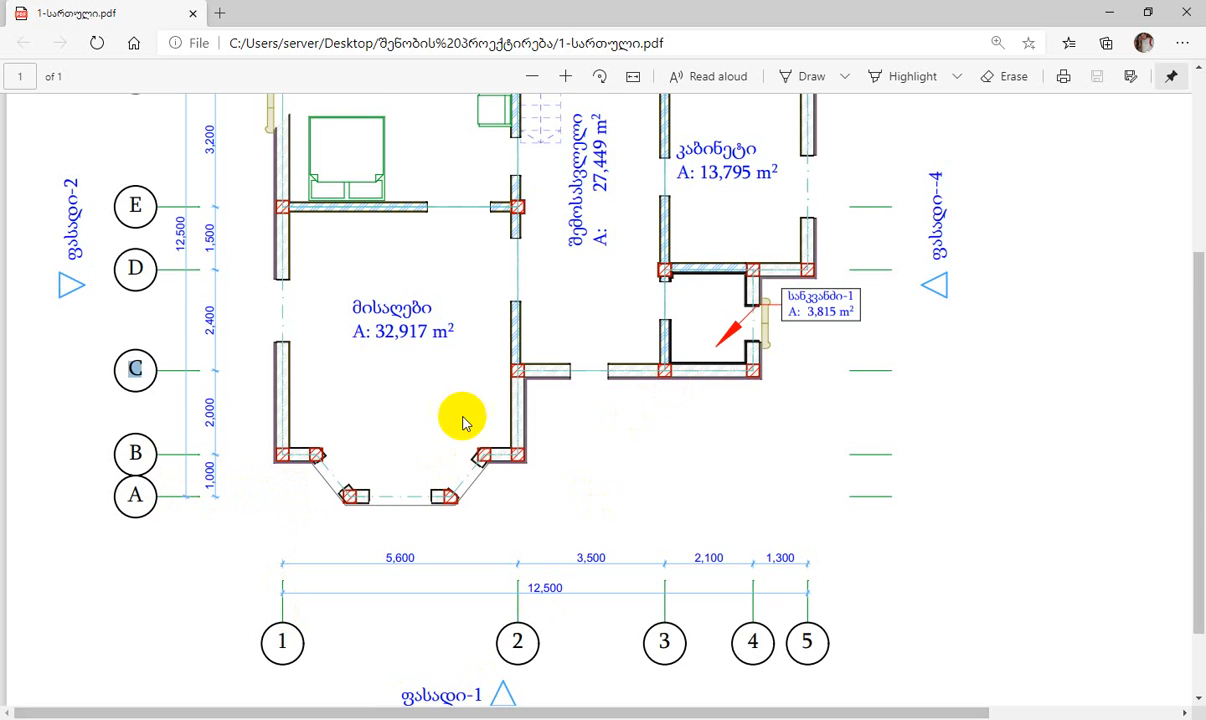
- Check the plan's vertical and horizontal 12,500 overall dimensions, then return to ARCHICAD
scroll(462, 422, "down", 1)
scroll(557, 390, "up", 4)
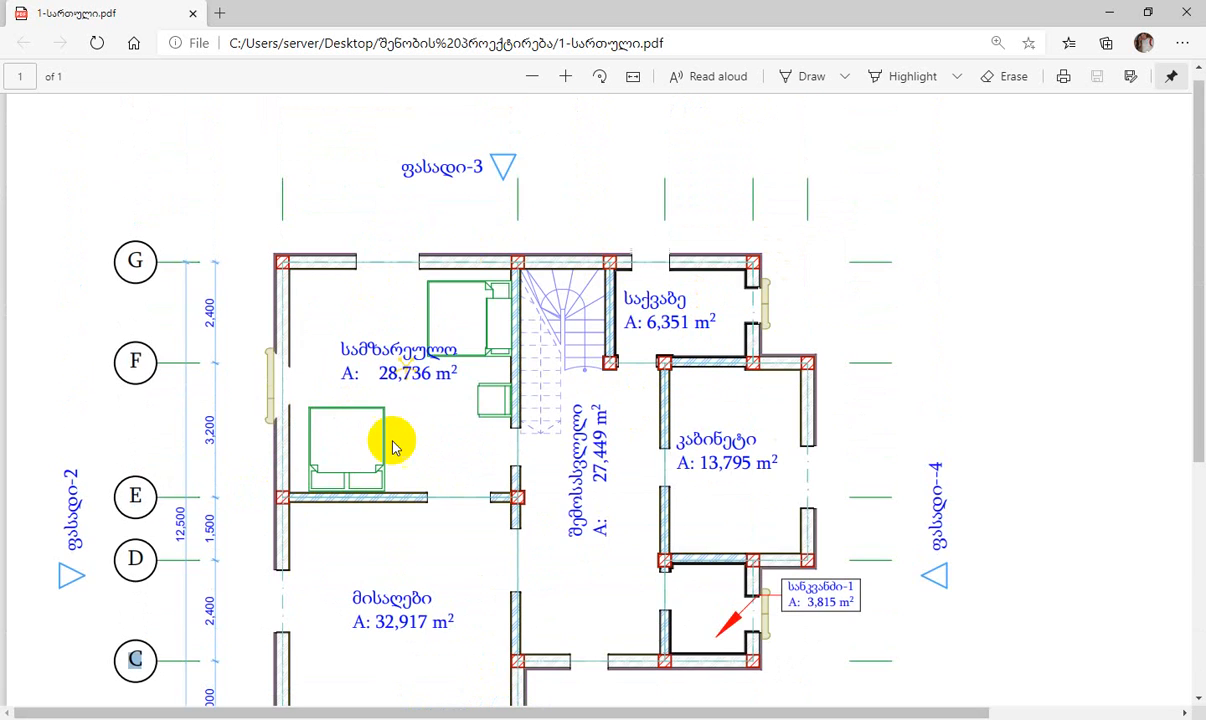
scroll(393, 447, "down", 3)
double_click(180, 318)
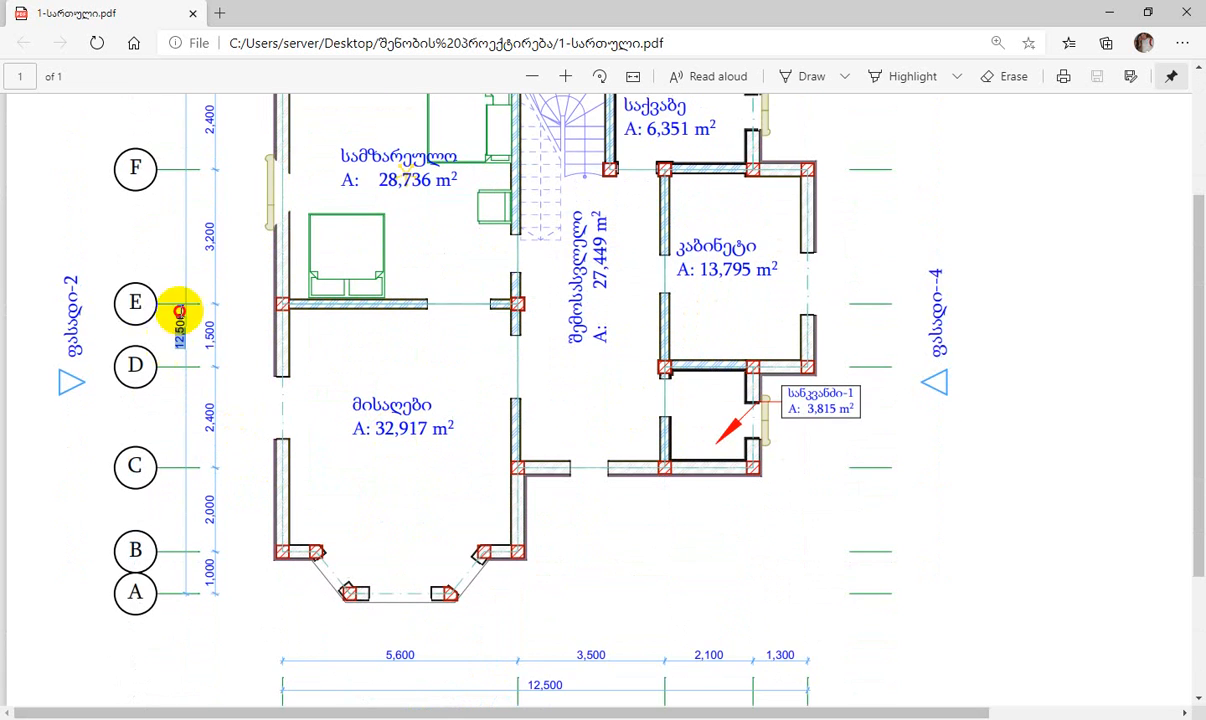
scroll(307, 385, "down", 3)
double_click(540, 490)
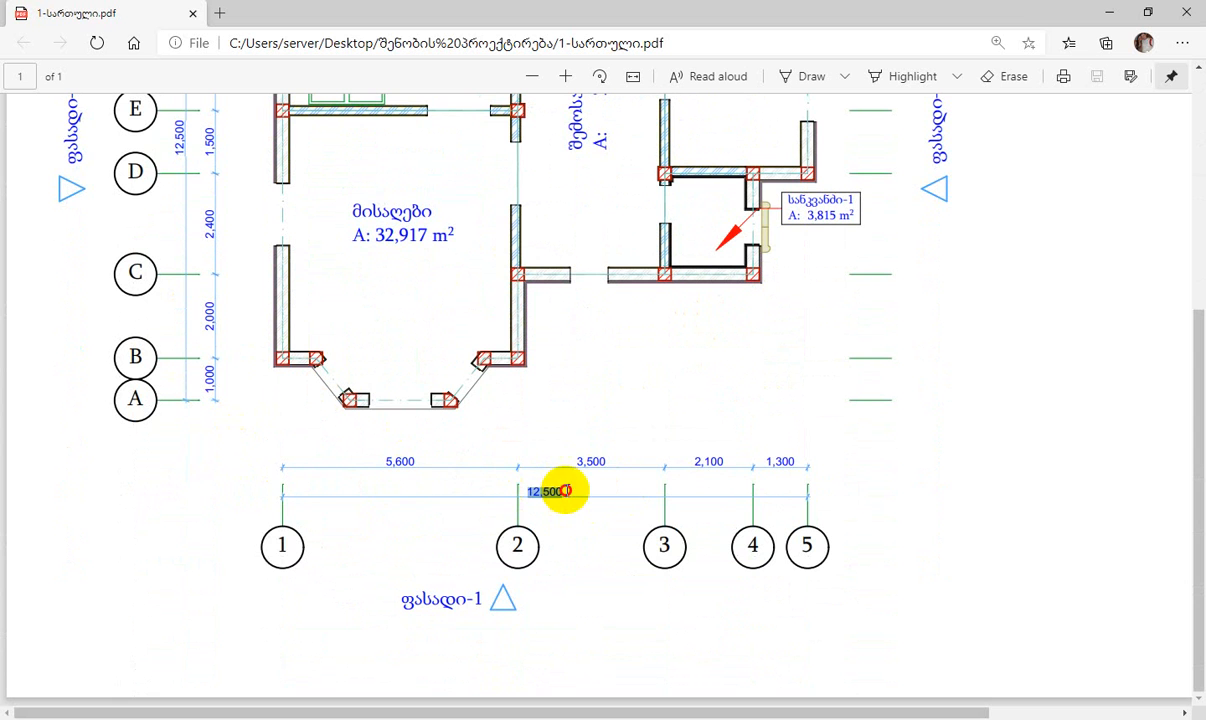
key("alt+Tab")
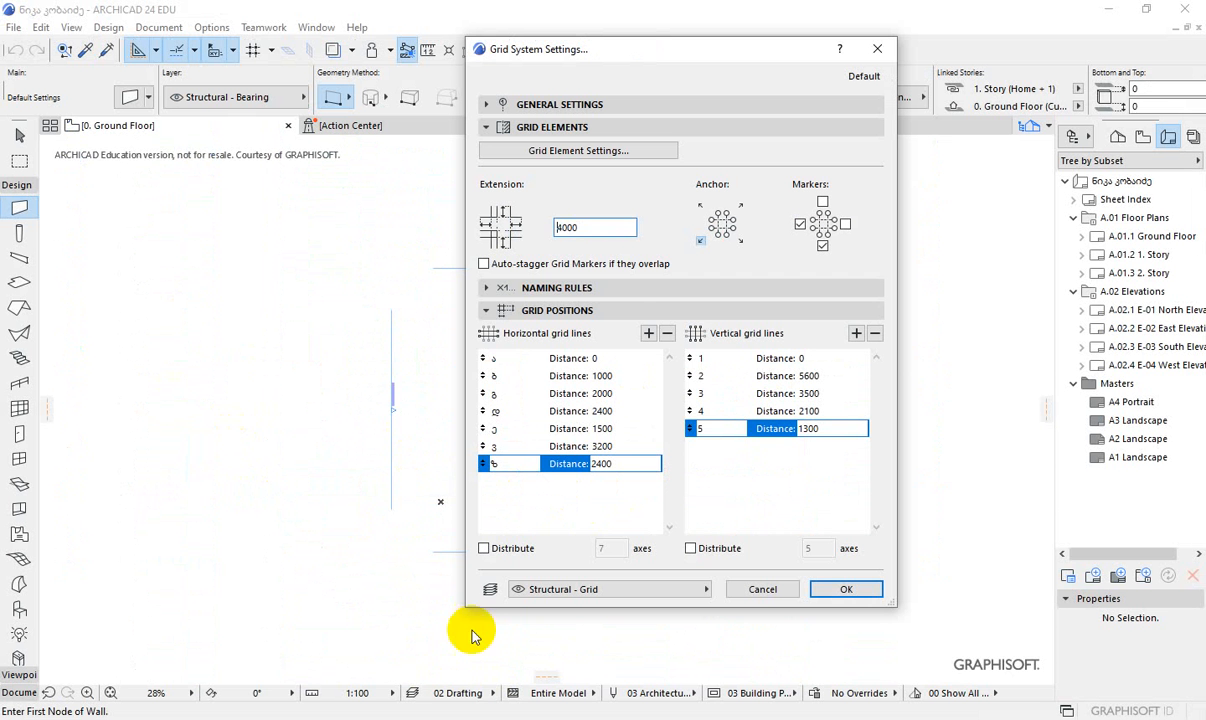
- Replace the 4000 grid extension with 3000, then collapse Grid Elements and Grid Positions
left_click_drag(580, 228, 538, 228)
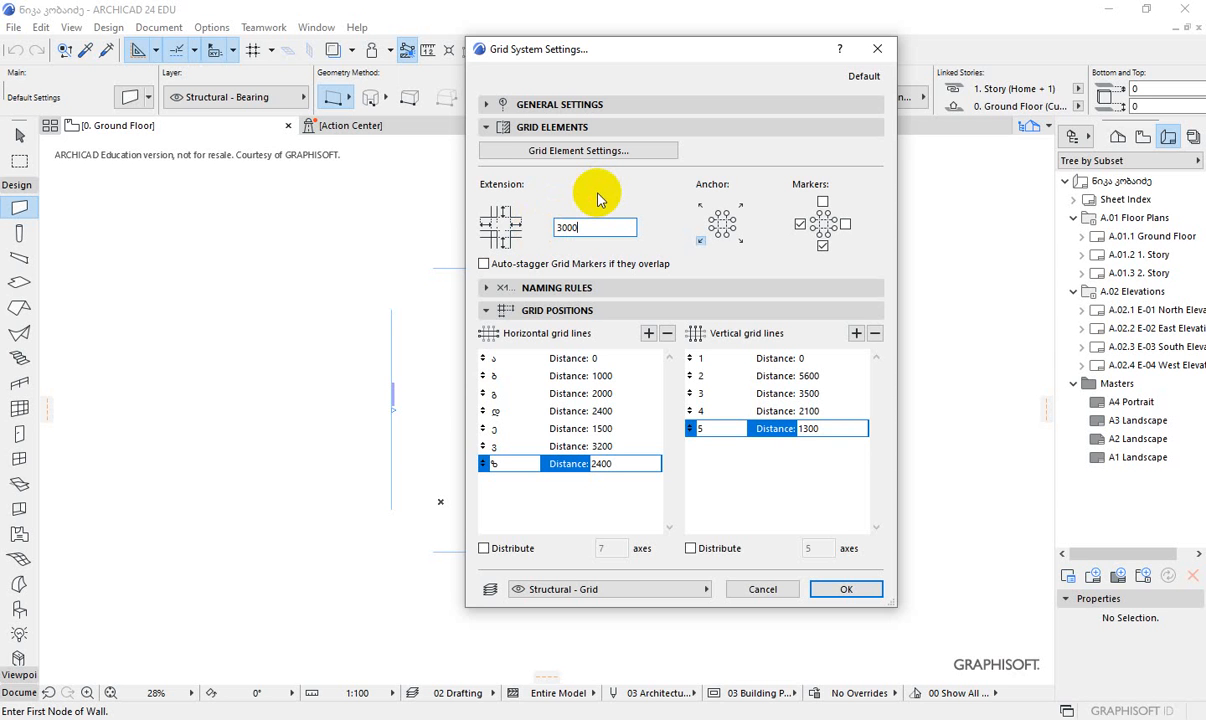
left_click(486, 126)
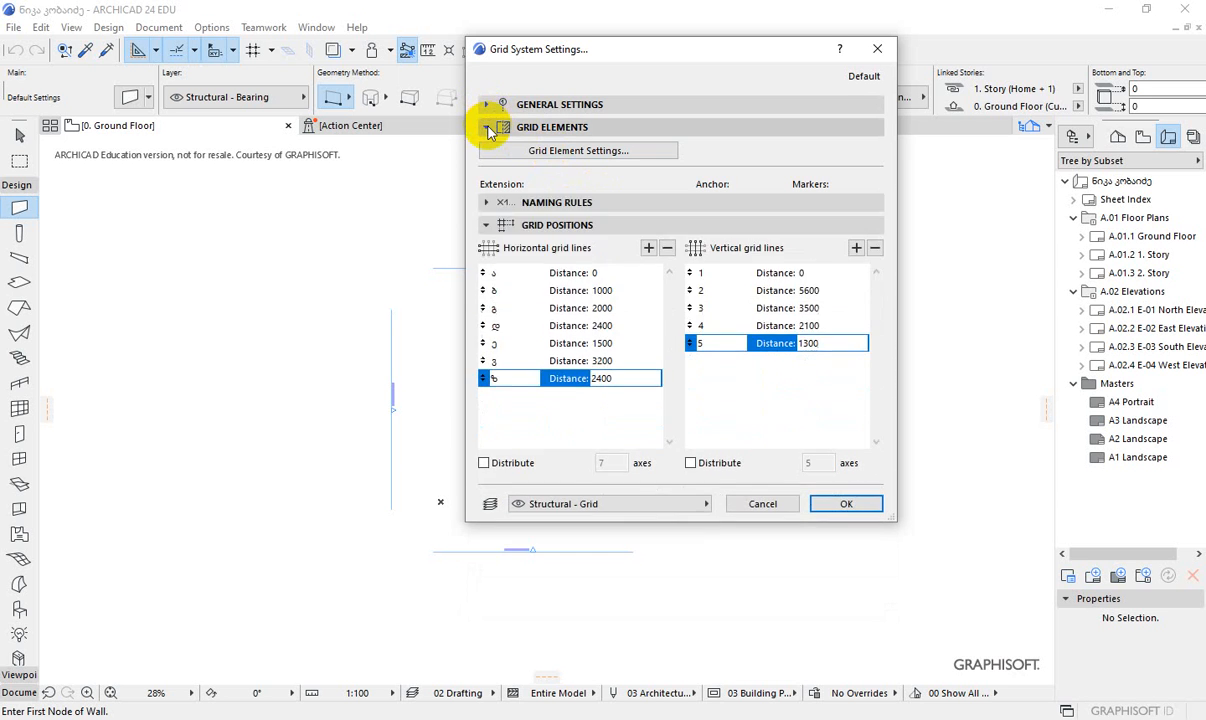
left_click(486, 172)
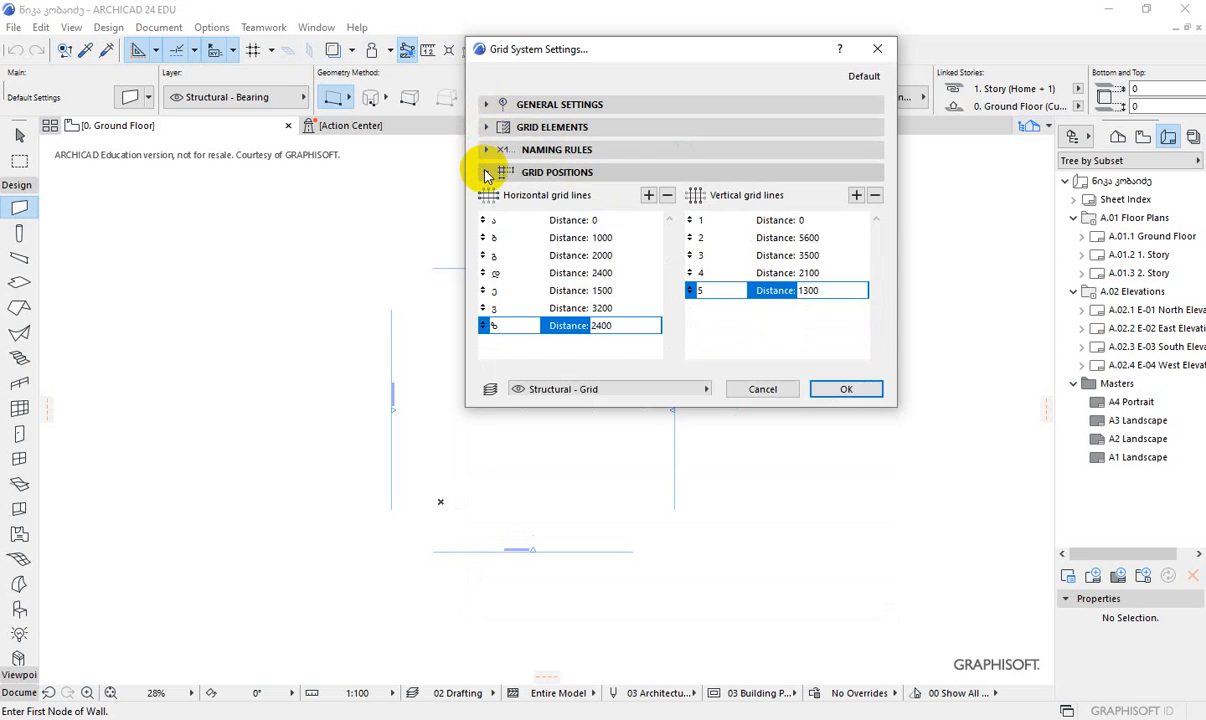
- Turn on the grid's Total Dimension at an 8000 offset and set dimension lines to 1600
left_click(485, 104)
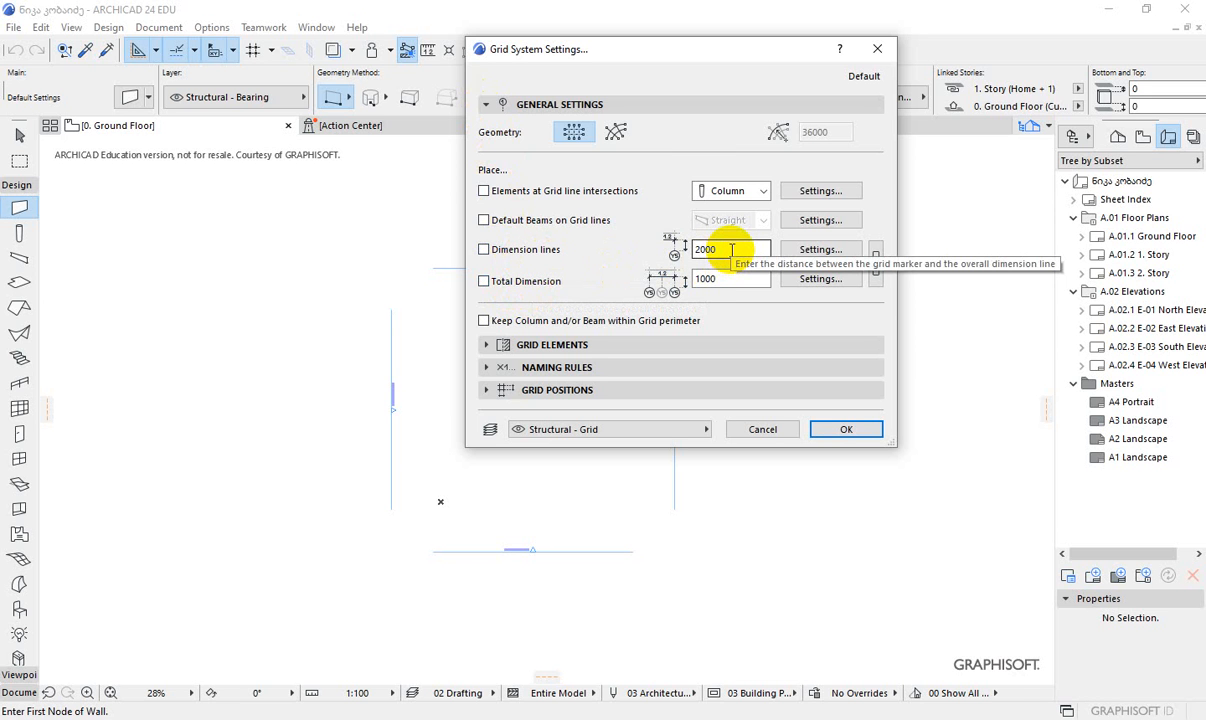
left_click_drag(727, 278, 678, 279)
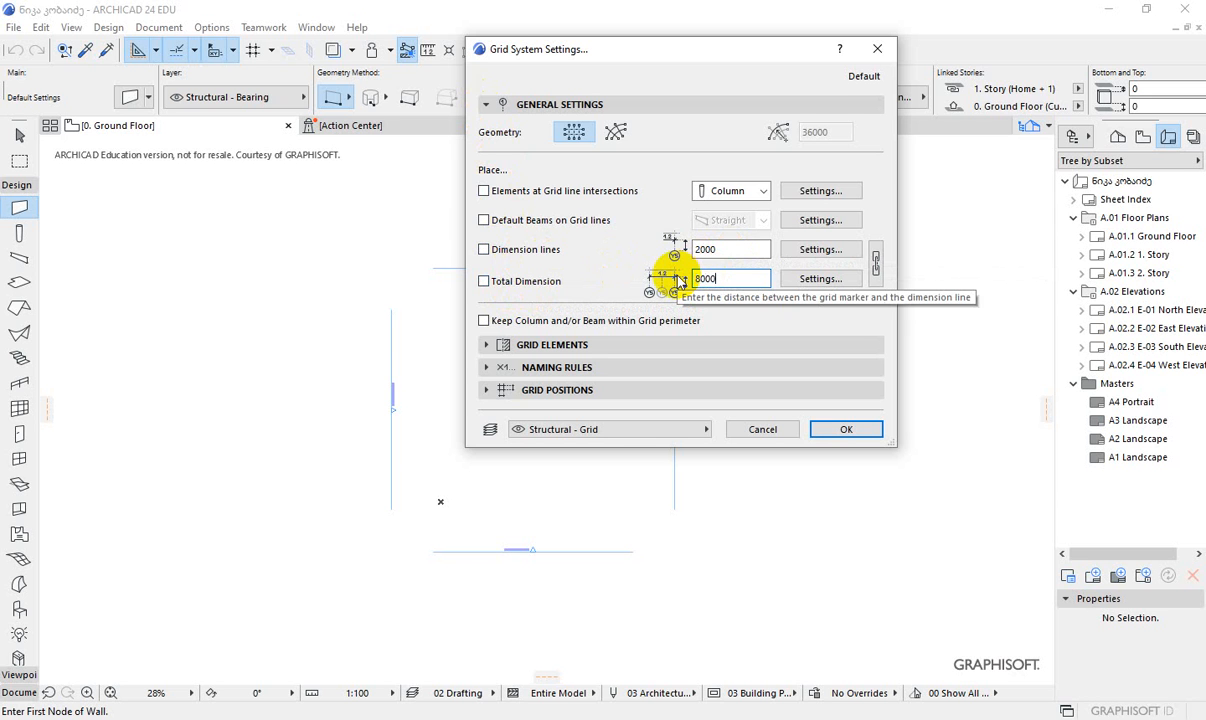
left_click_drag(724, 249, 679, 256)
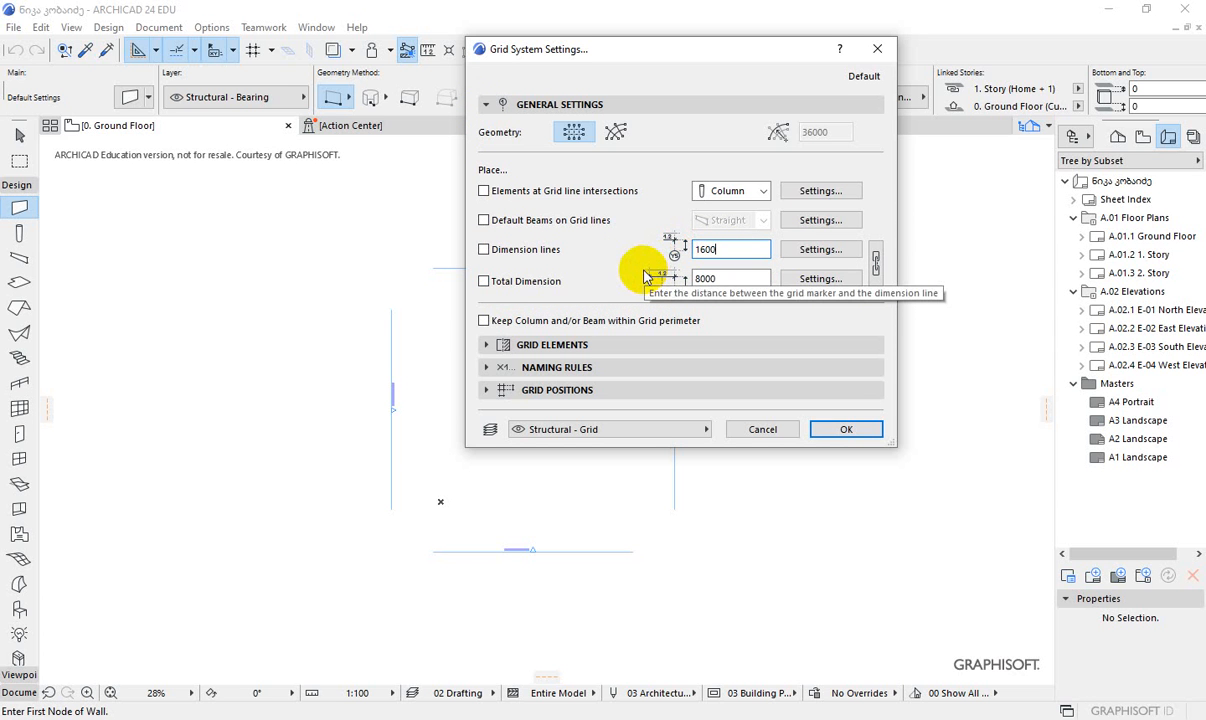
left_click(484, 282)
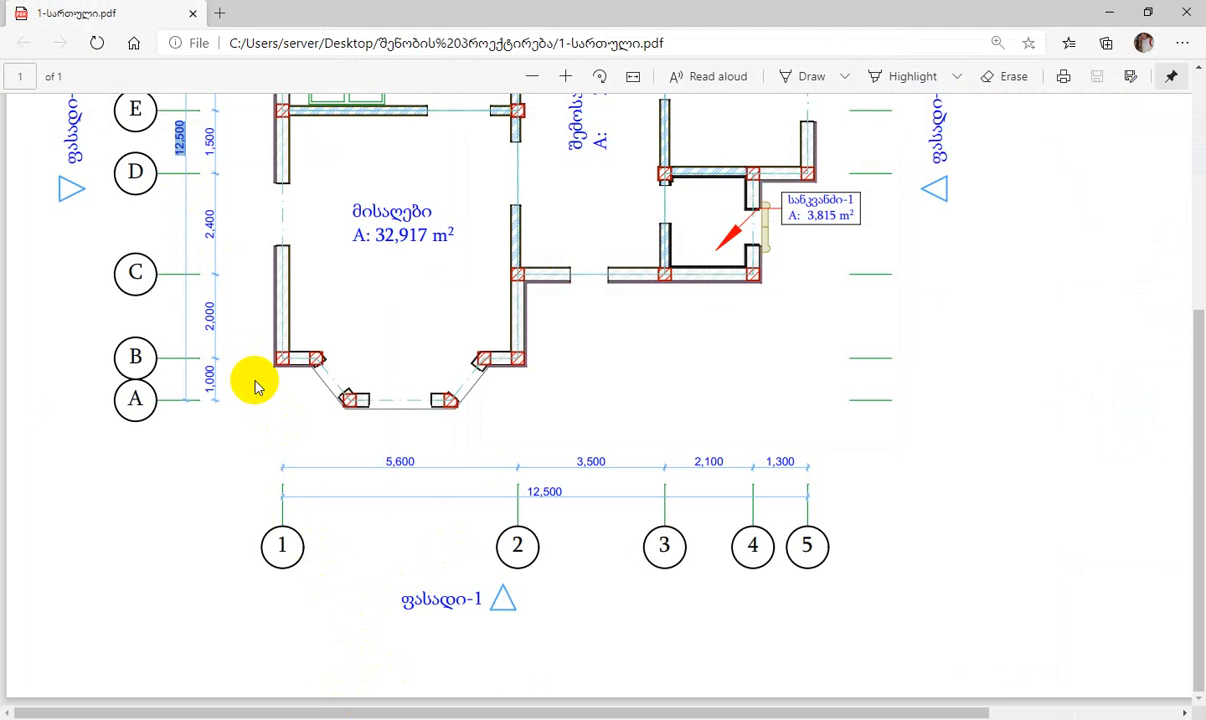
- Check the 1,000, 2,000 and 2,400 vertical axis spacings on the reference PDF plan
left_click_drag(212, 367, 200, 401)
left_click_drag(208, 298, 208, 330)
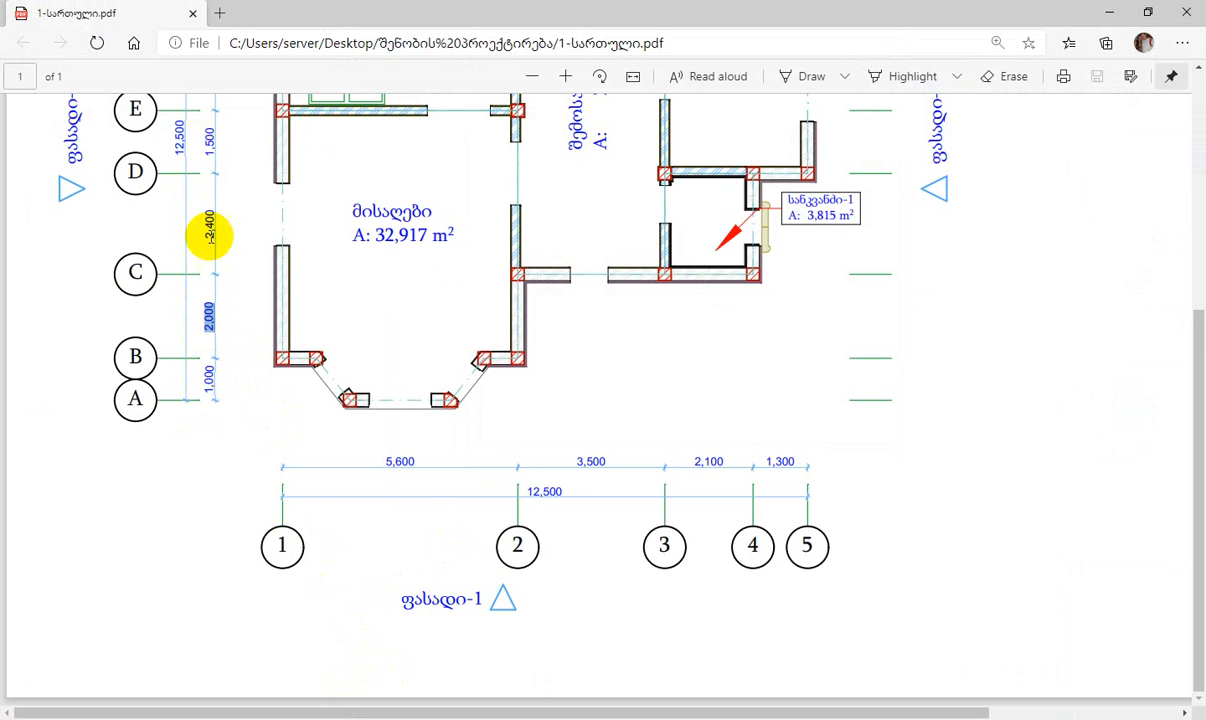
left_click_drag(209, 214, 210, 234)
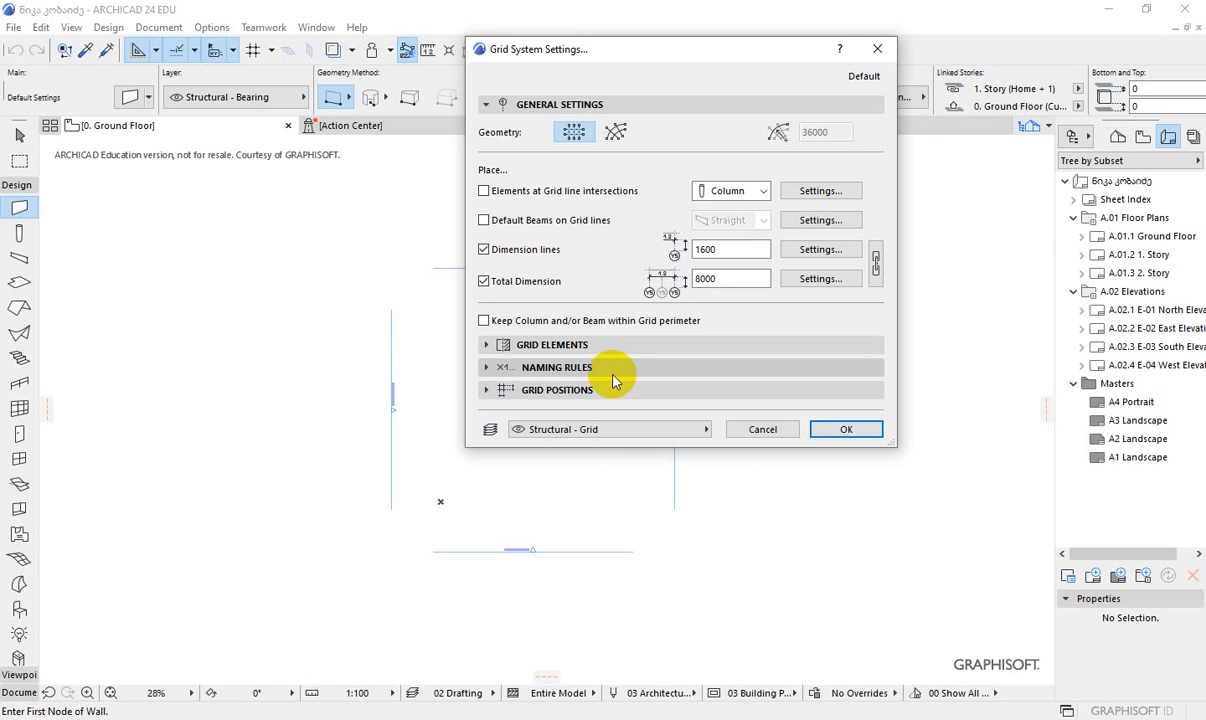
- Set the grid's anchor point to the bottom-left corner and accept the Grid System Settings
left_click(486, 104)
left_click(487, 128)
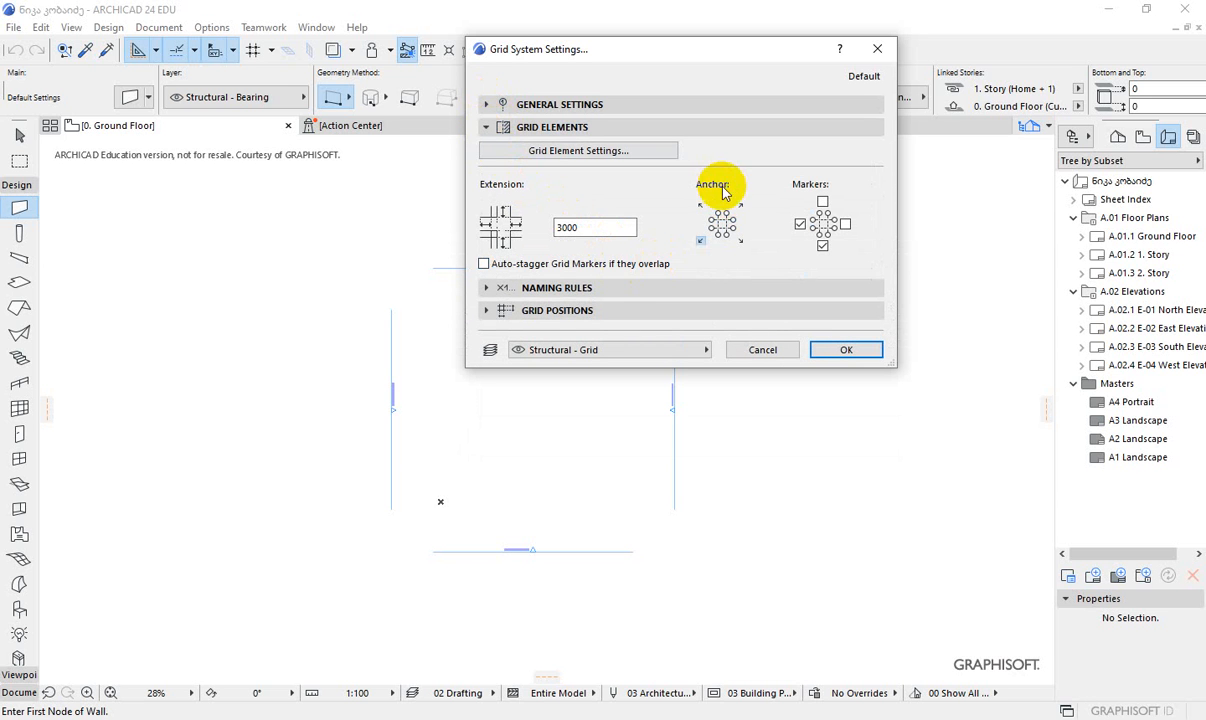
left_click(702, 241)
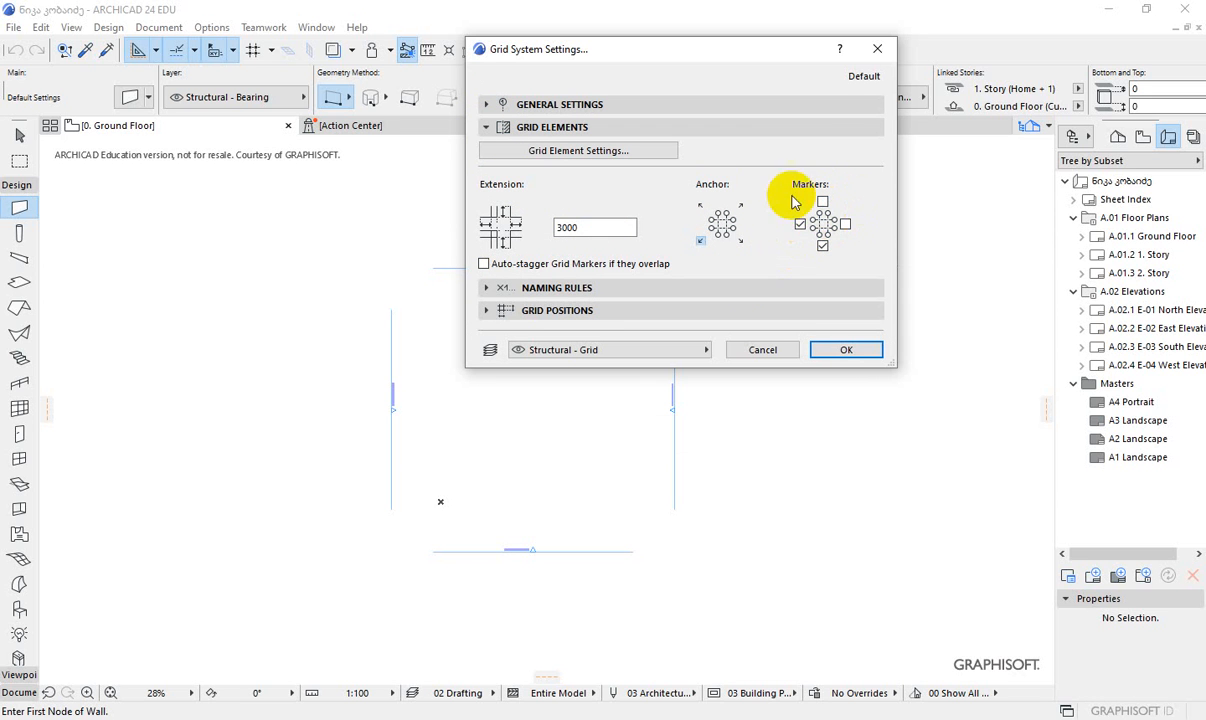
left_click(845, 350)
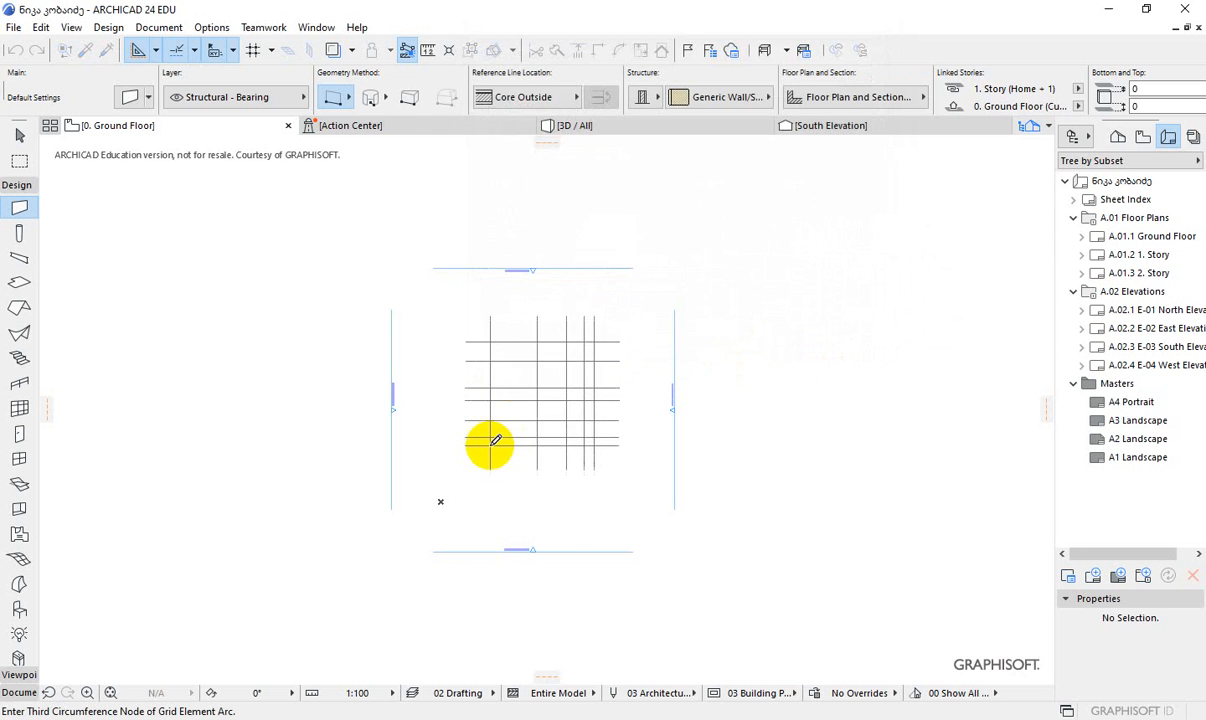
- Place the grid on the Ground Floor plan and cancel the stray wall input
scroll(489, 446, "up", 1)
scroll(489, 446, "up", 3)
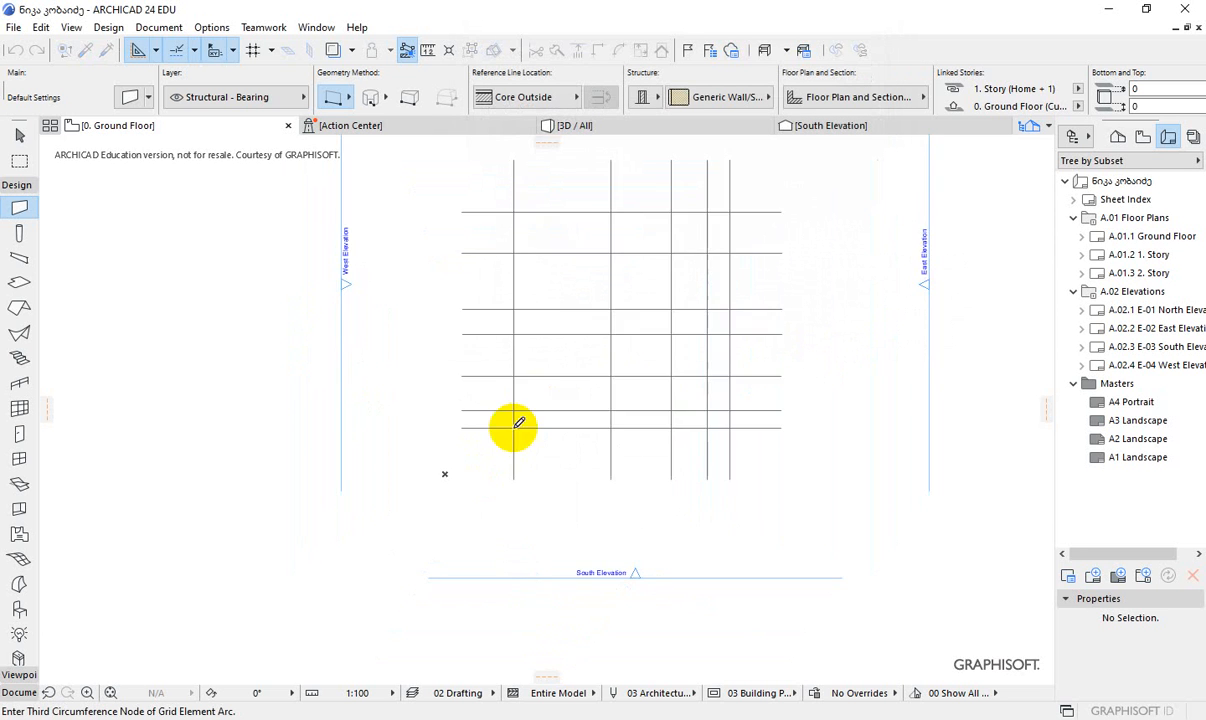
left_click(434, 470)
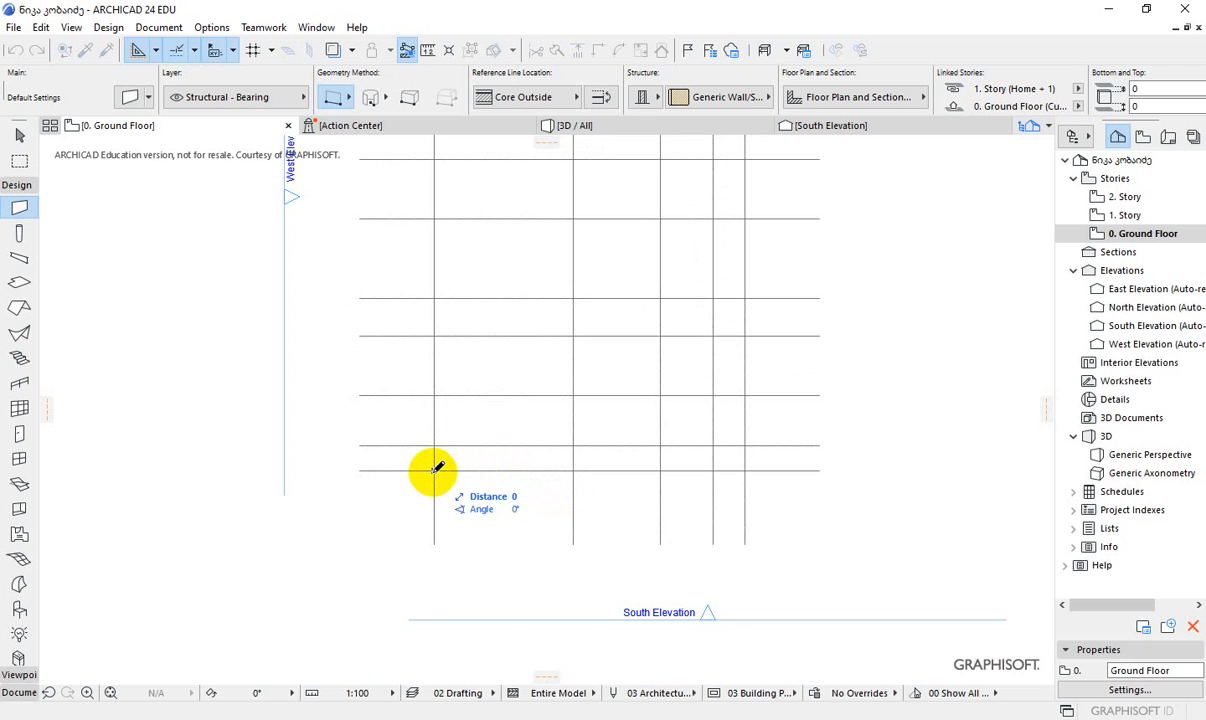
key("Escape")
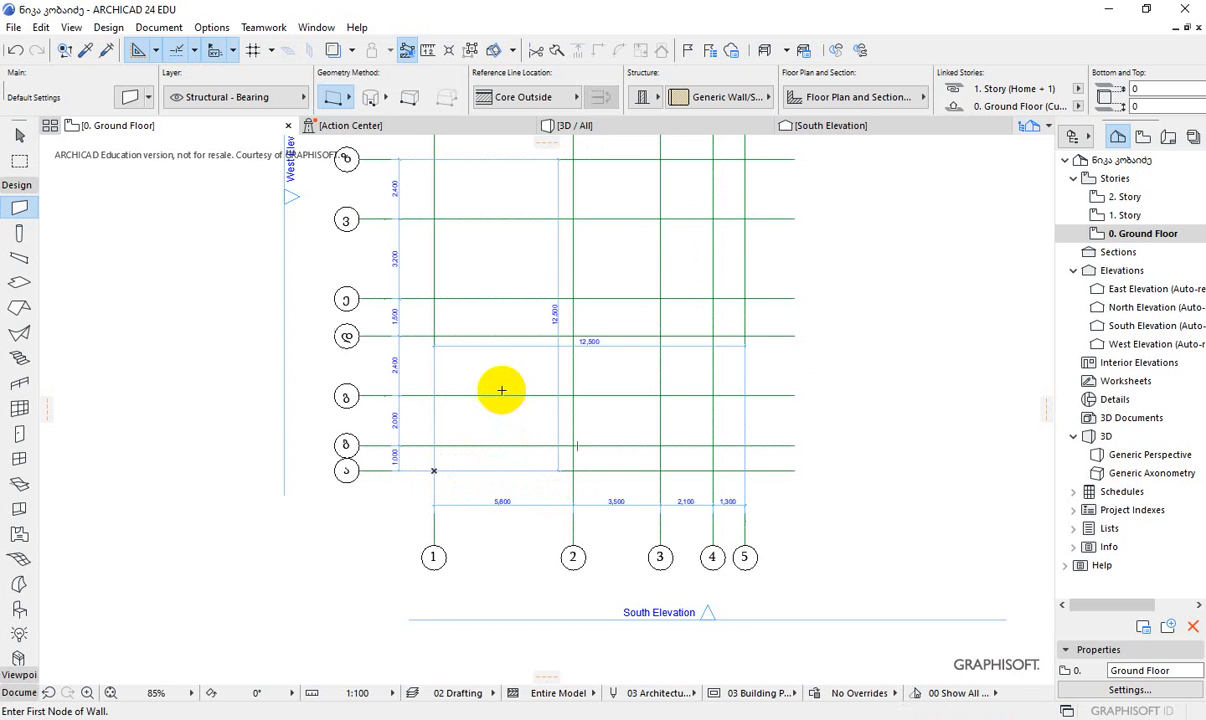
- Switch to the Arrow tool and recentre the placed grid in the view
middle_click_drag(493, 375, 510, 427)
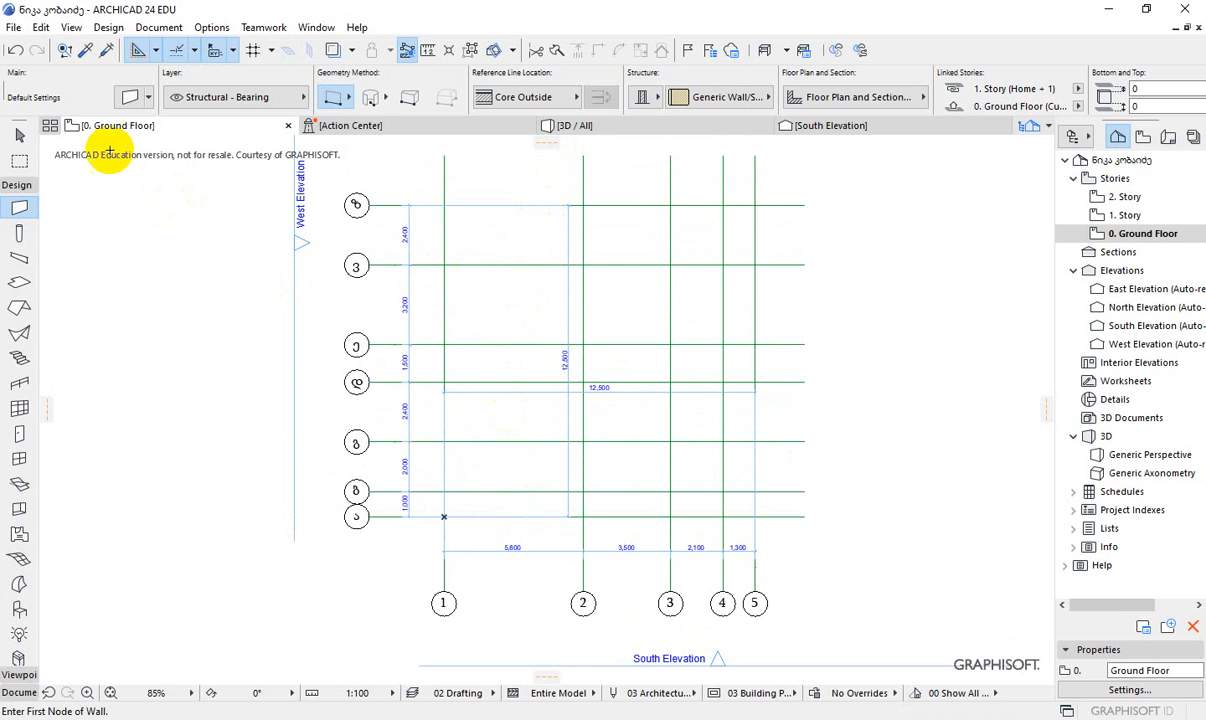
left_click(19, 134)
scroll(585, 378, "up", 5)
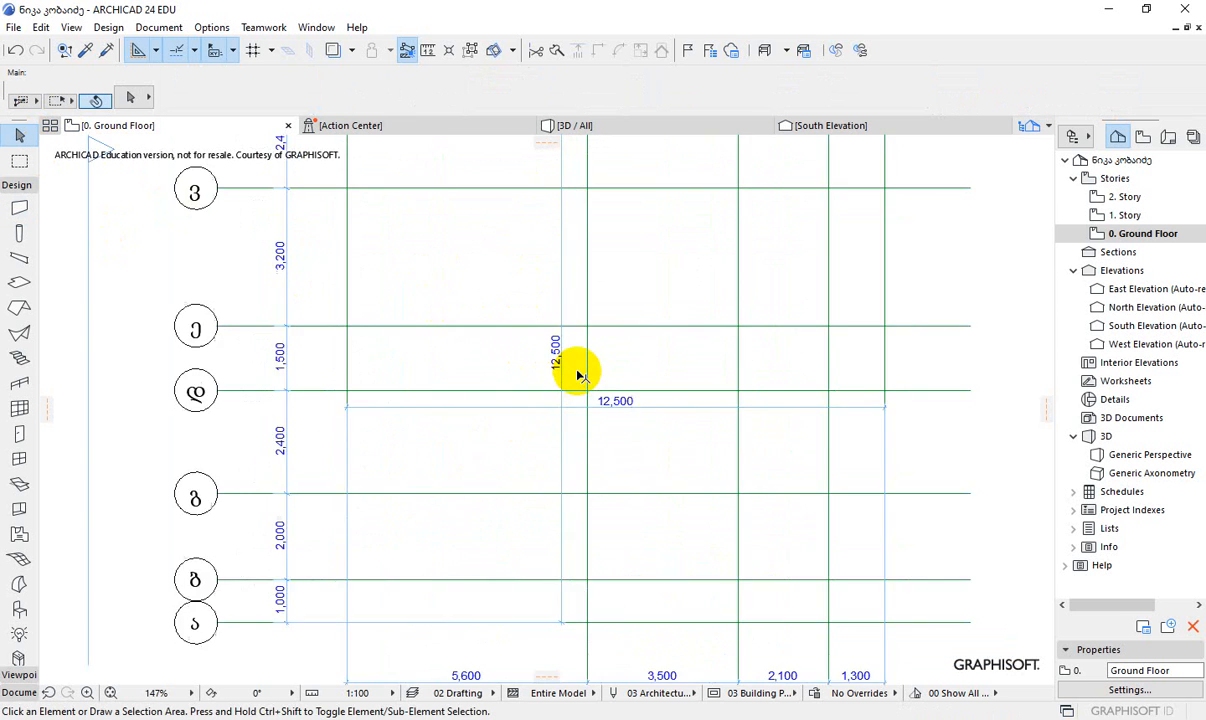
scroll(553, 350, "down", 5)
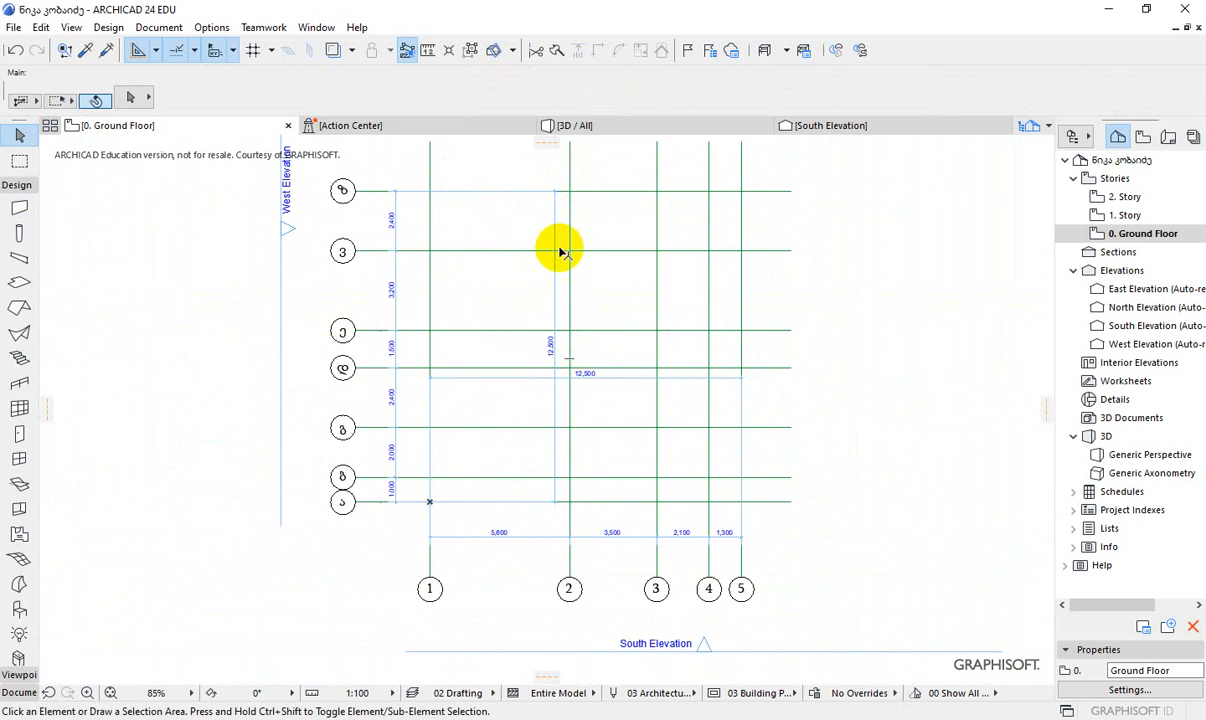
middle_click_drag(390, 230, 416, 240)
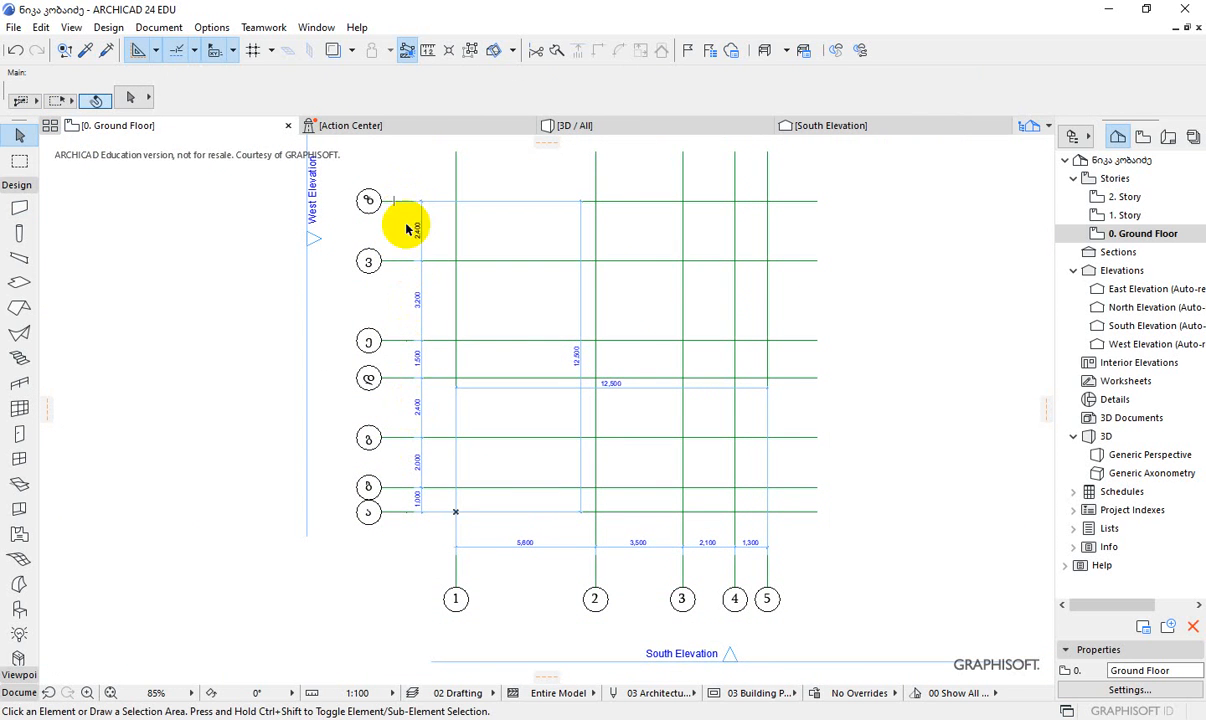
middle_click_drag(530, 299, 556, 314)
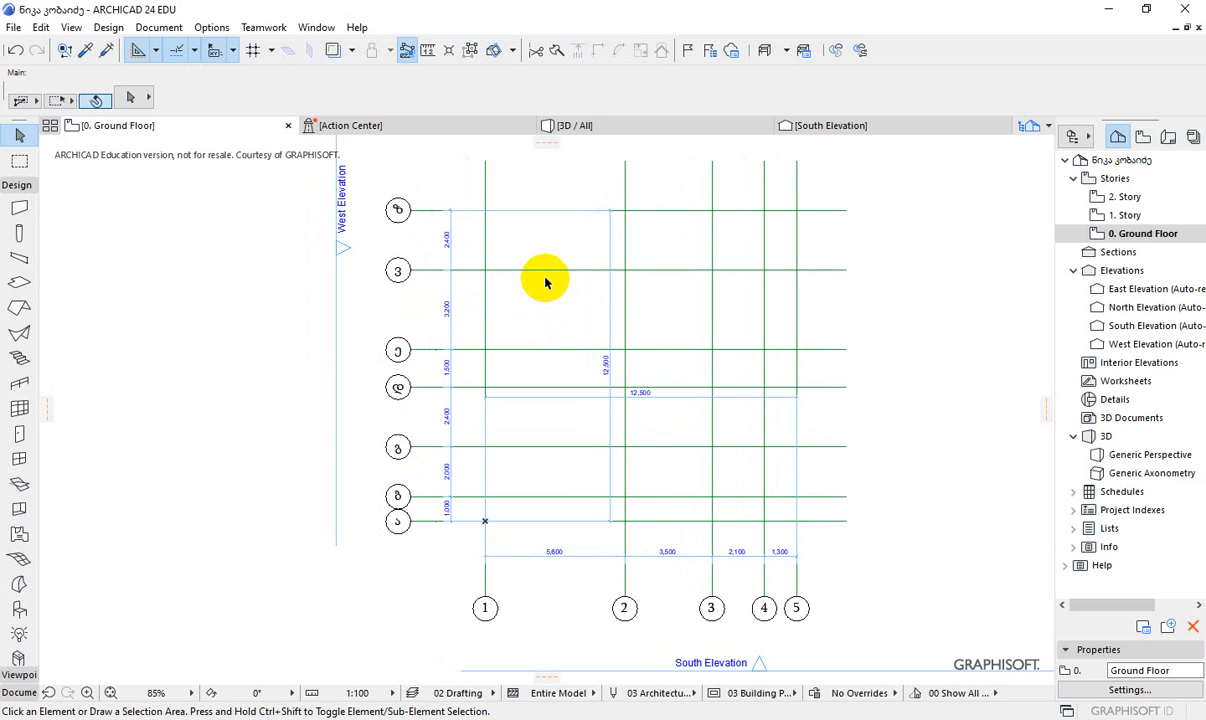
- Select and delete all grid lines, then undo the deletion and clear the selection
key("ctrl+a")
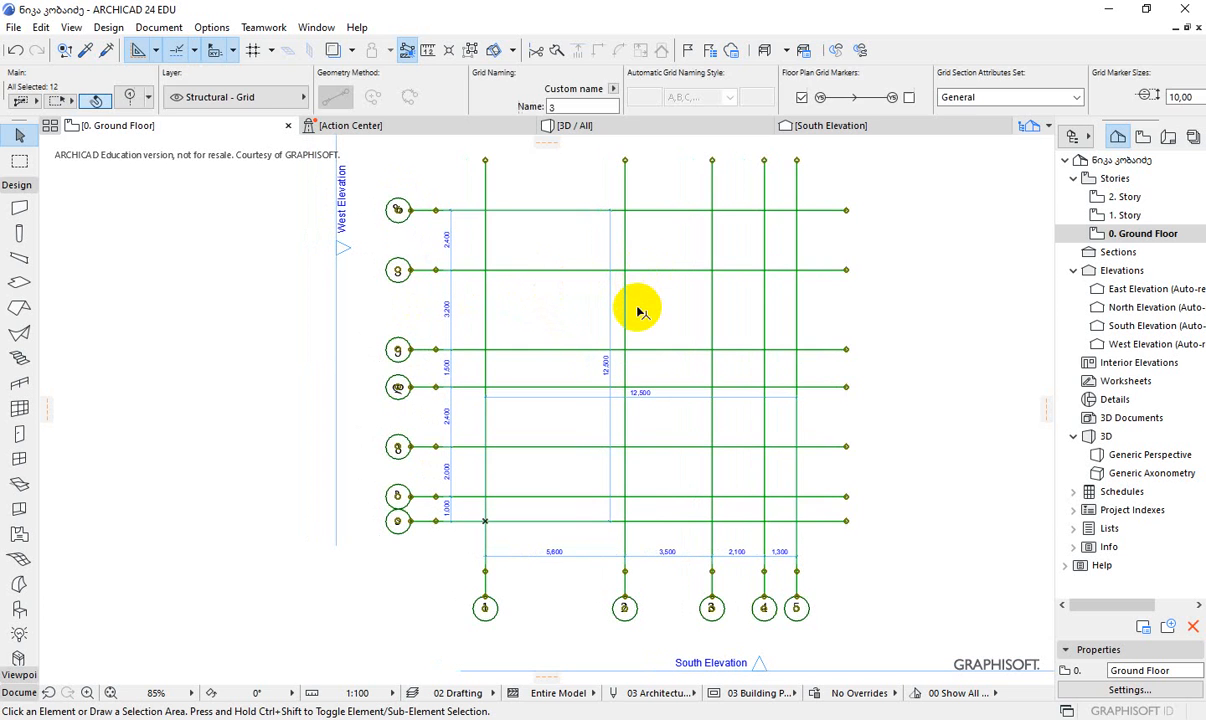
key("Delete")
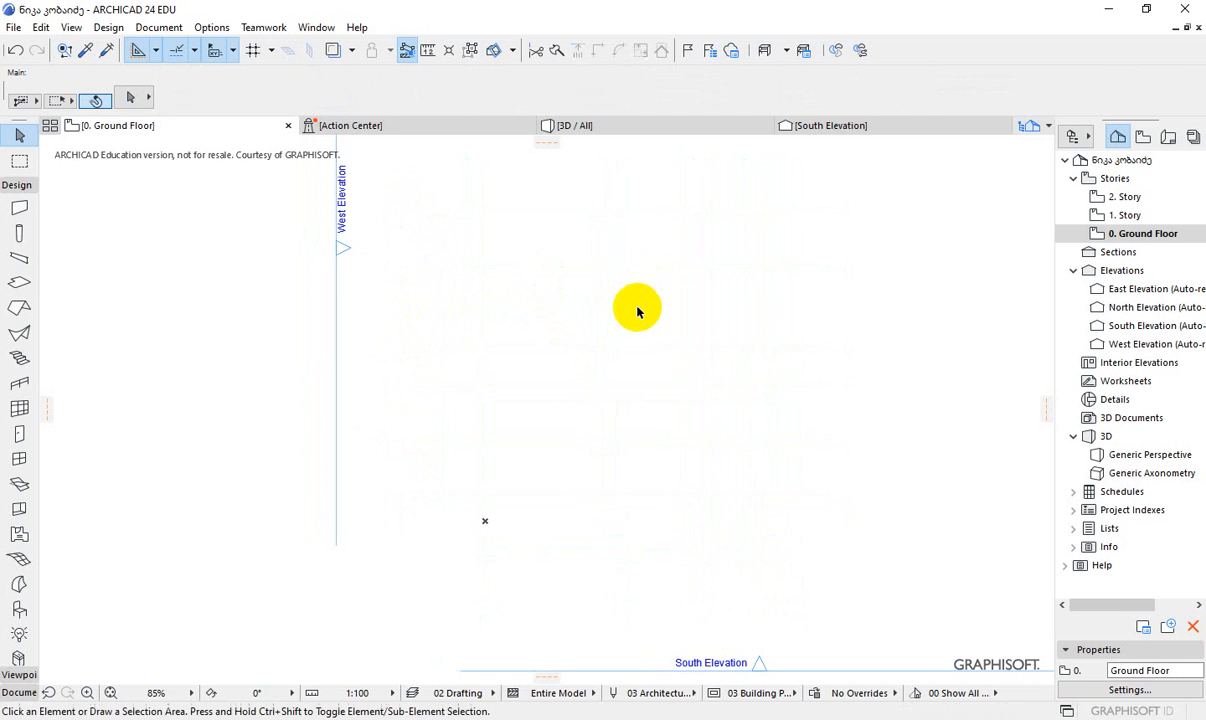
key("ctrl+z")
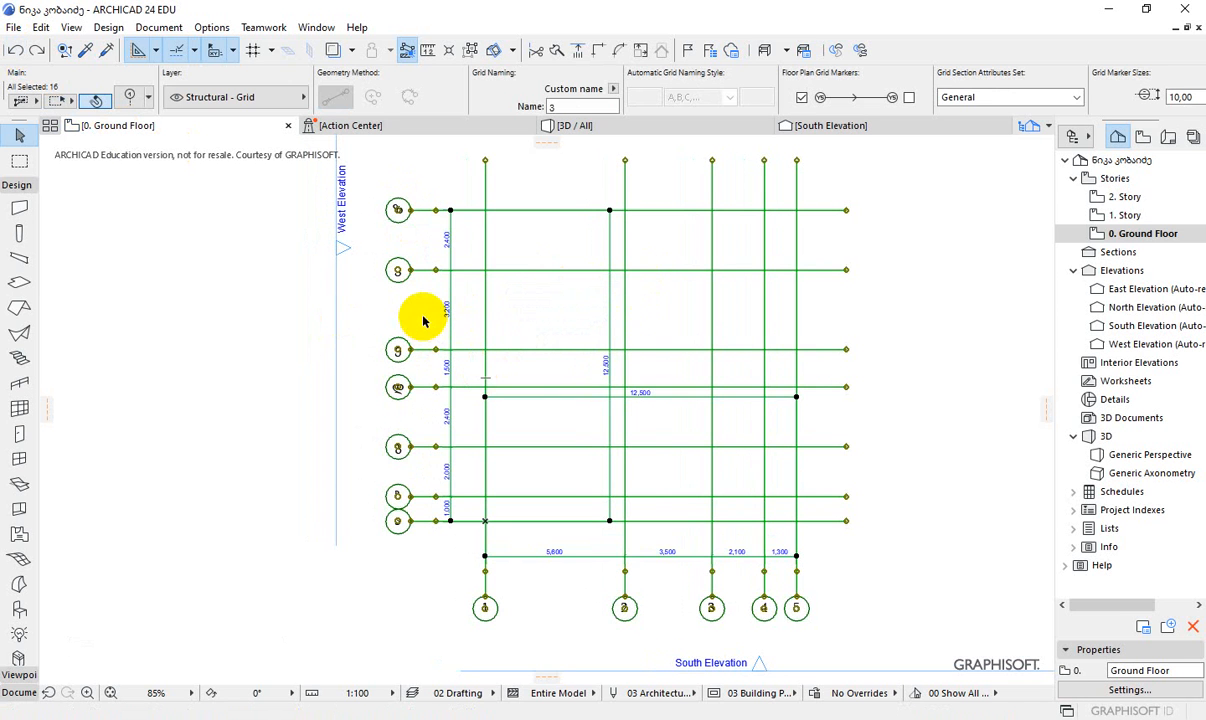
left_click(419, 318)
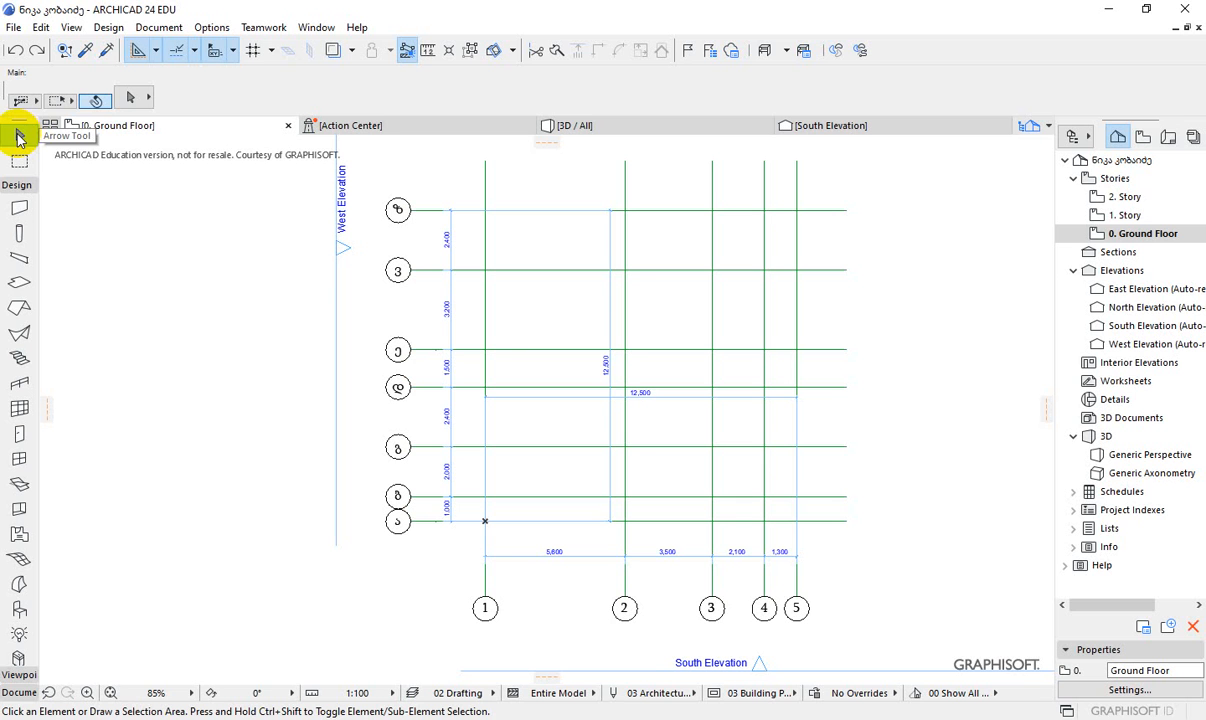
key("ctrl+a")
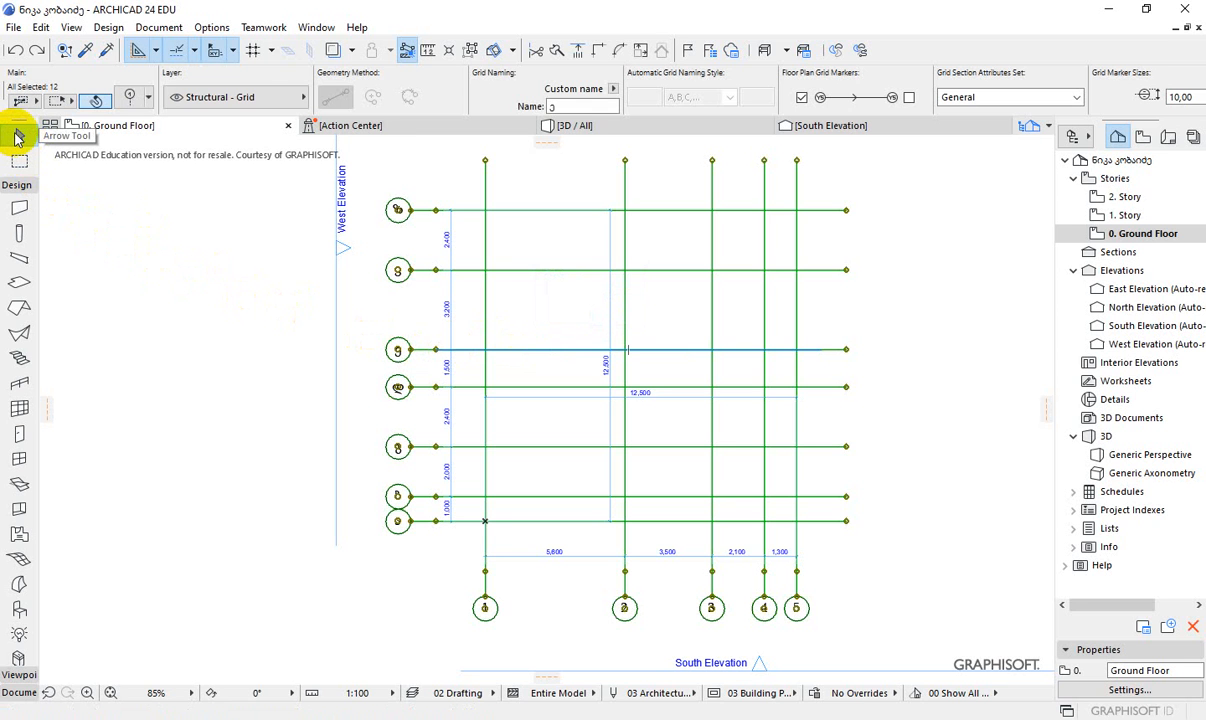
left_click(238, 335)
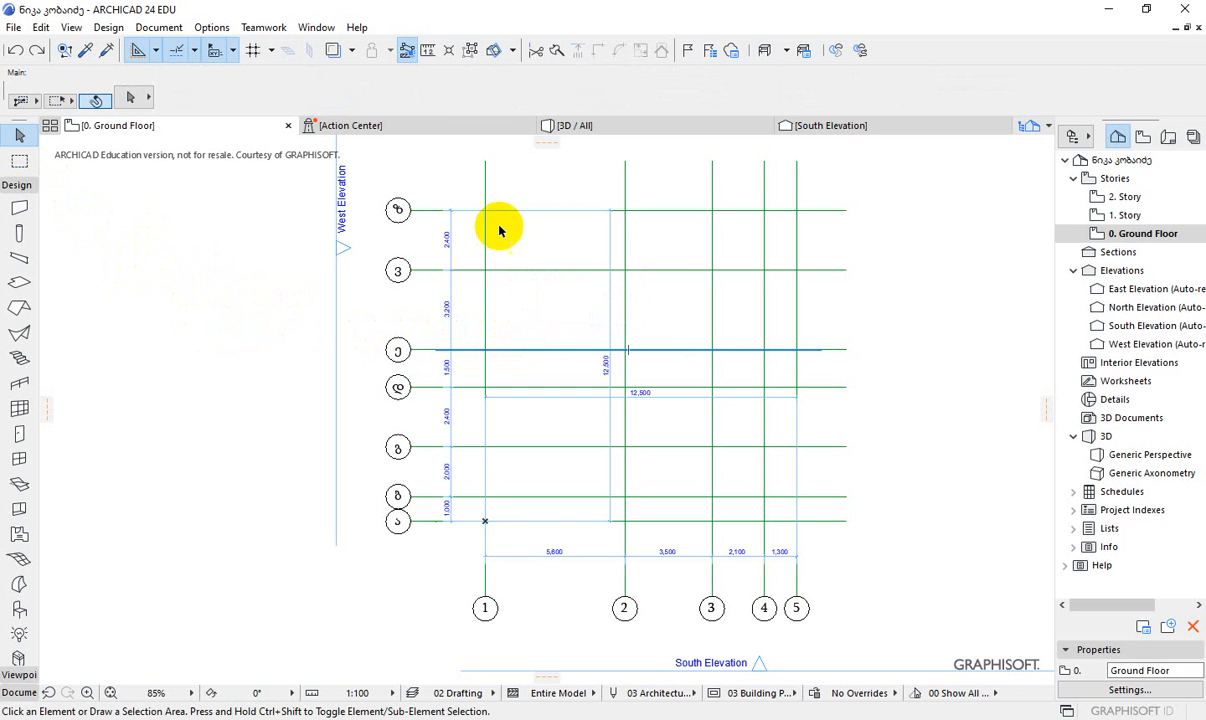
- Toggle Suspend Groups to test single-line picking, then select the whole grid system as one group
left_click(472, 53)
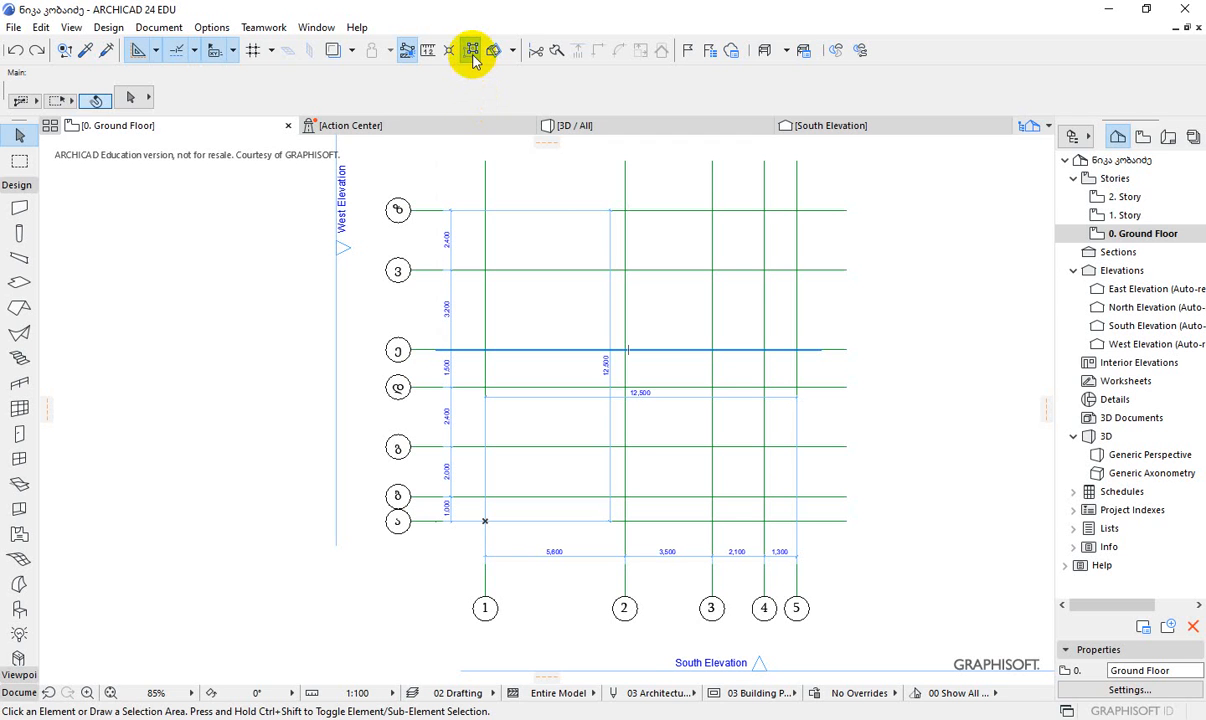
left_click(472, 54)
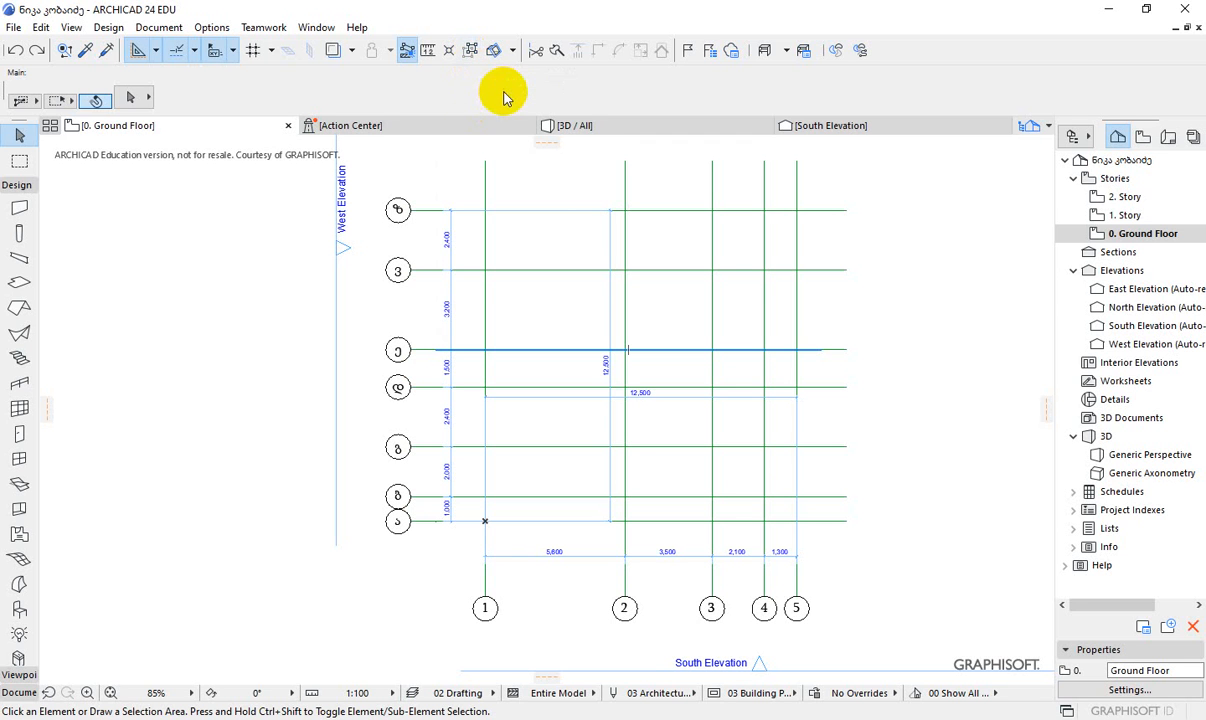
left_click(472, 50)
left_click(510, 270)
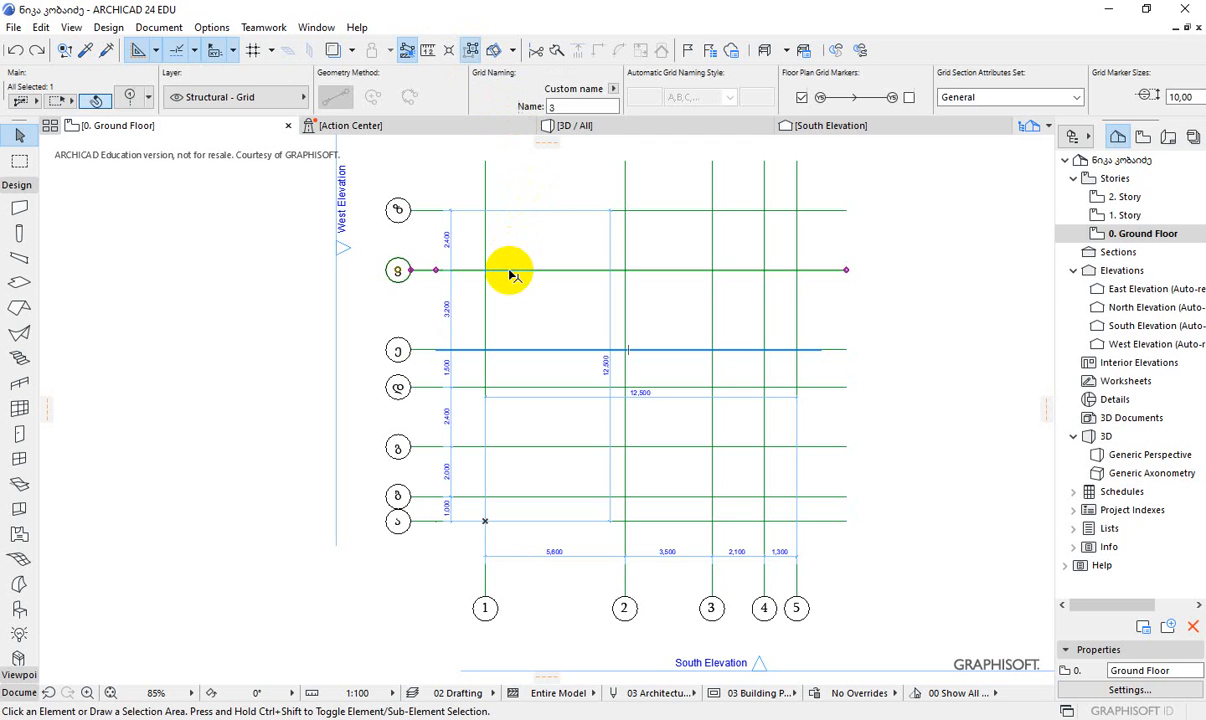
left_click(472, 51)
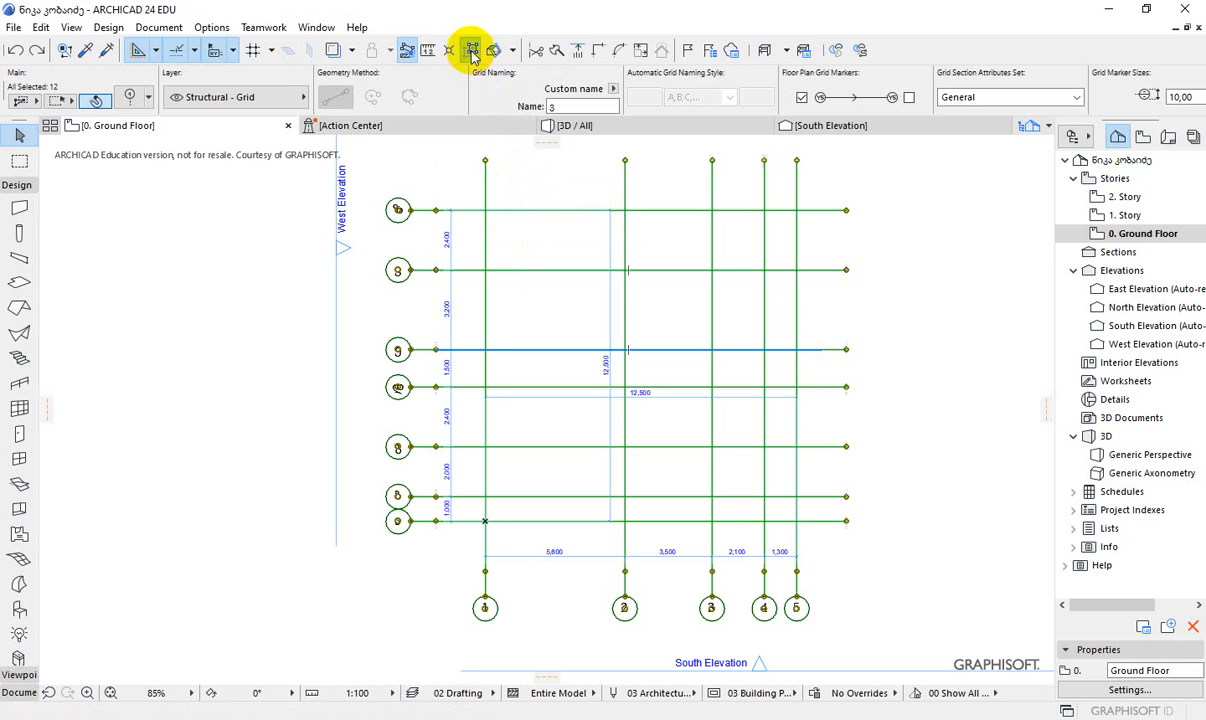
left_click(530, 245)
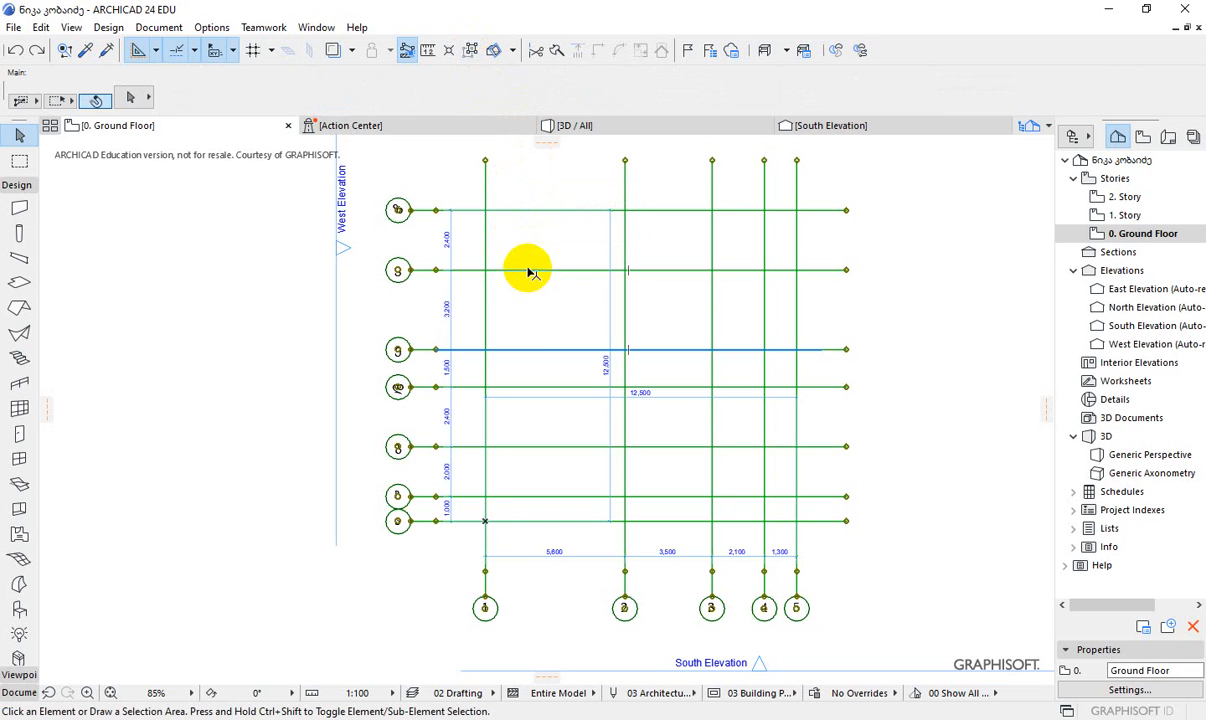
left_click(530, 272)
left_click(108, 27)
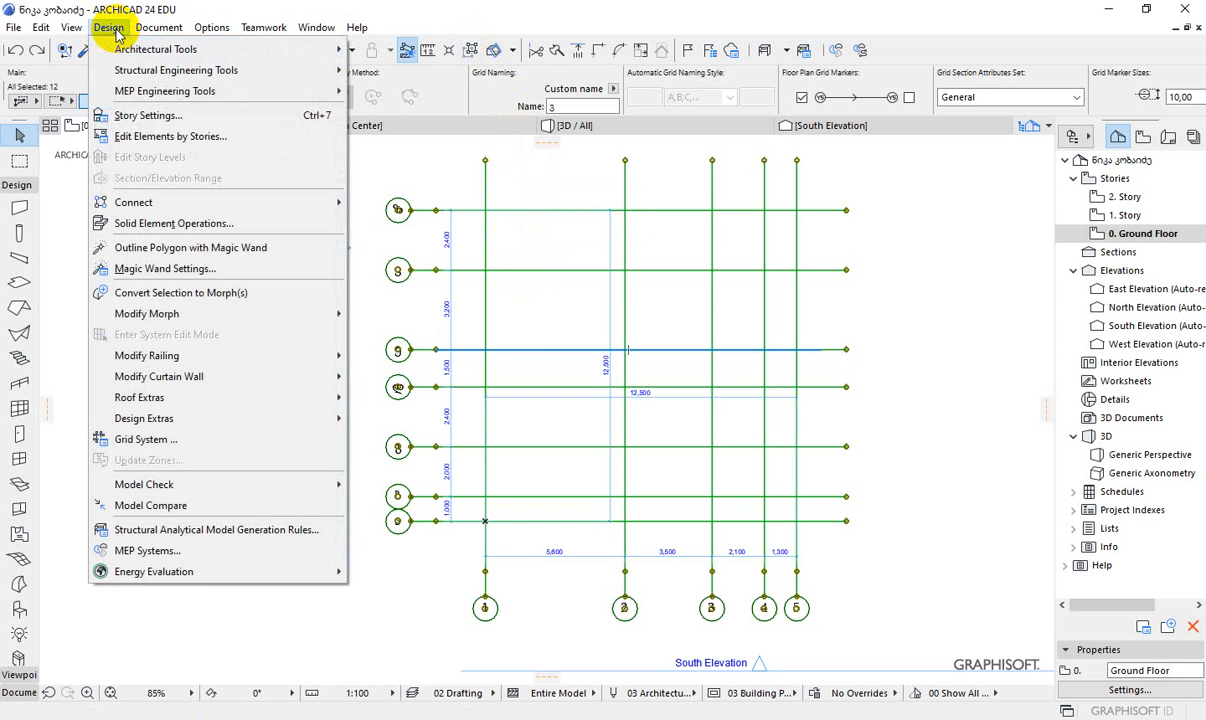
- Change the grid's Total Dimension offset from 8000 to 800 in Grid System Settings
mouse_move(133, 33)
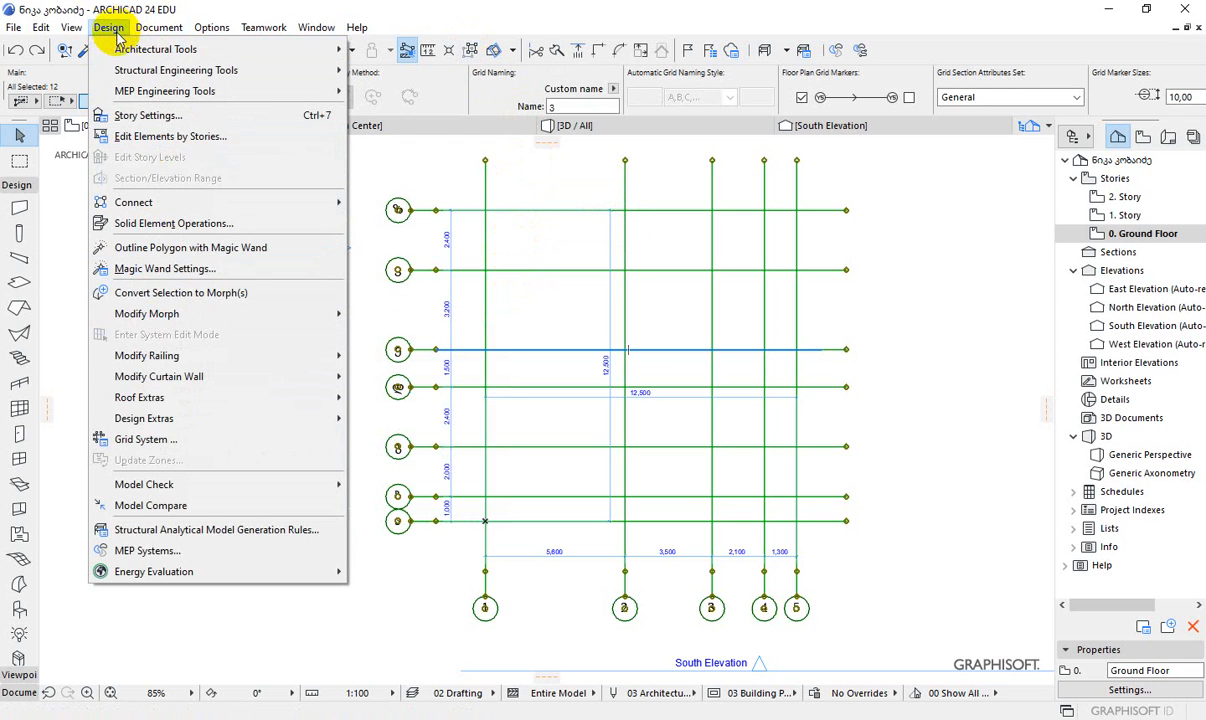
left_click(160, 439)
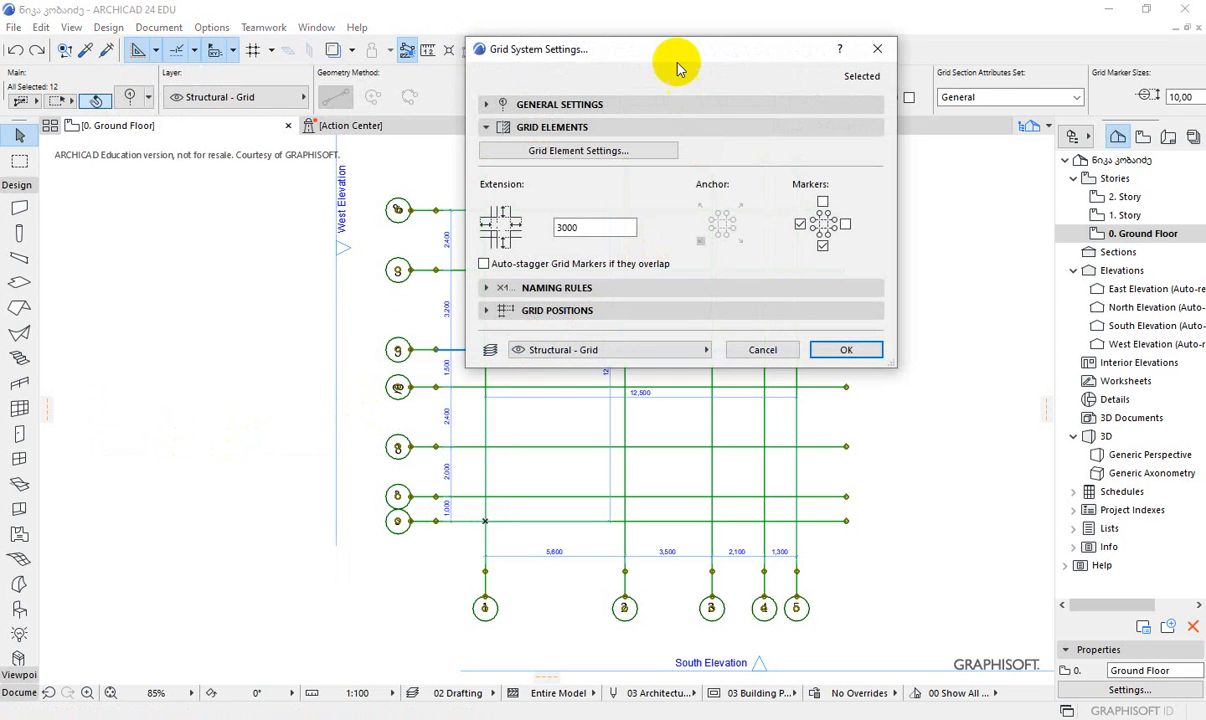
left_click_drag(668, 50, 808, 97)
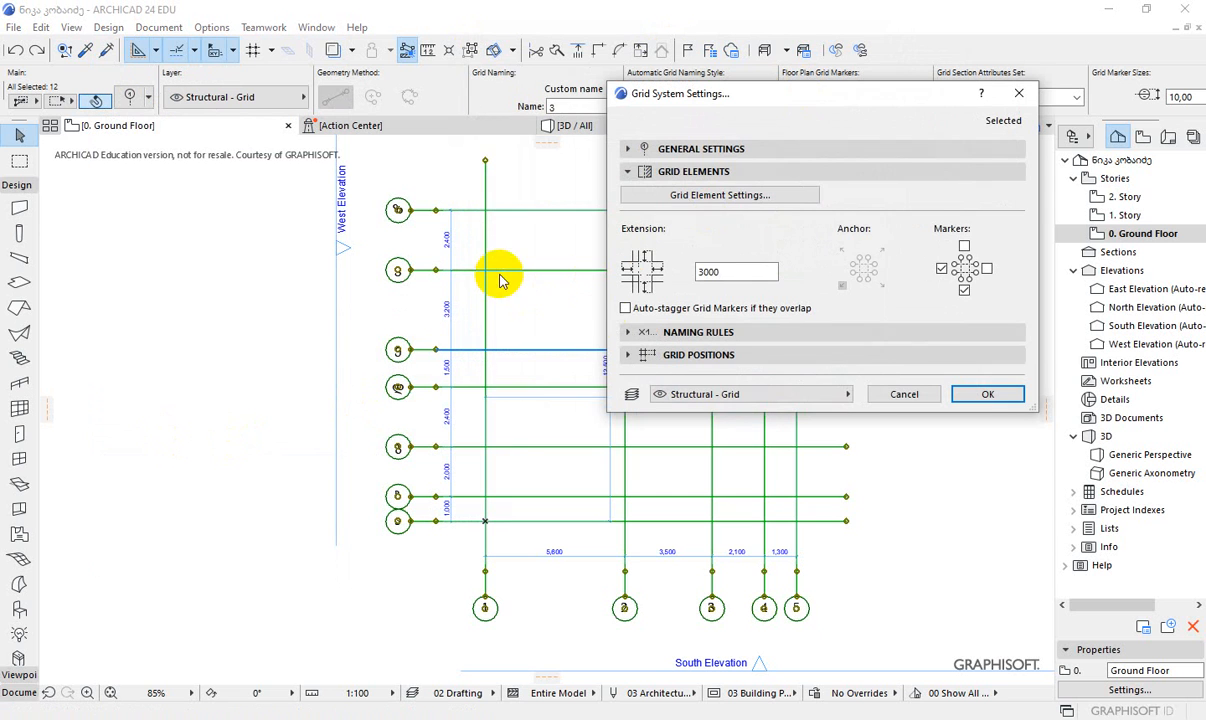
double_click(718, 278)
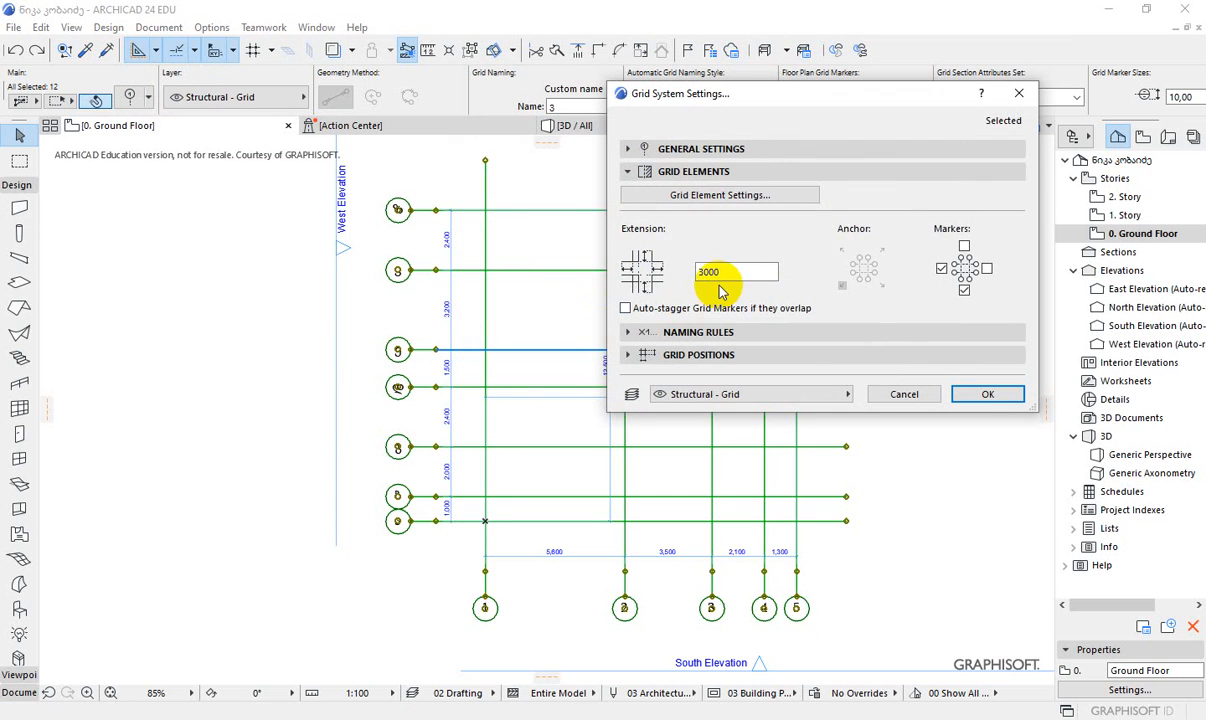
left_click(630, 150)
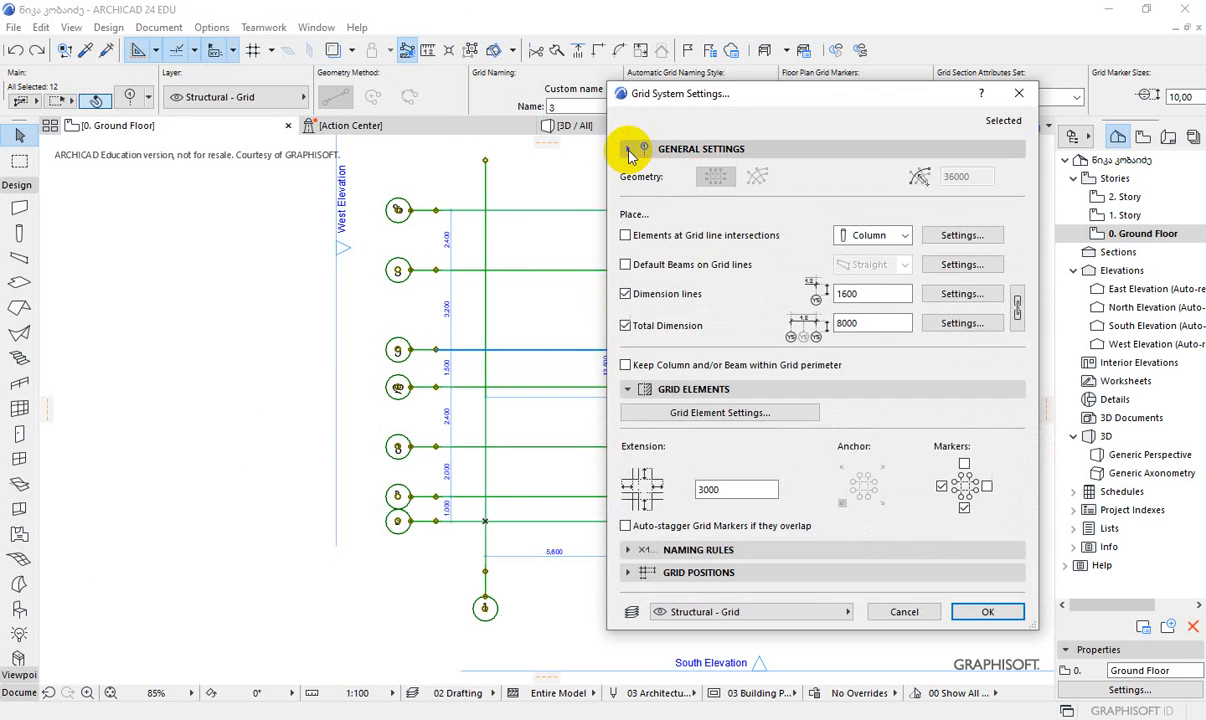
left_click(870, 328)
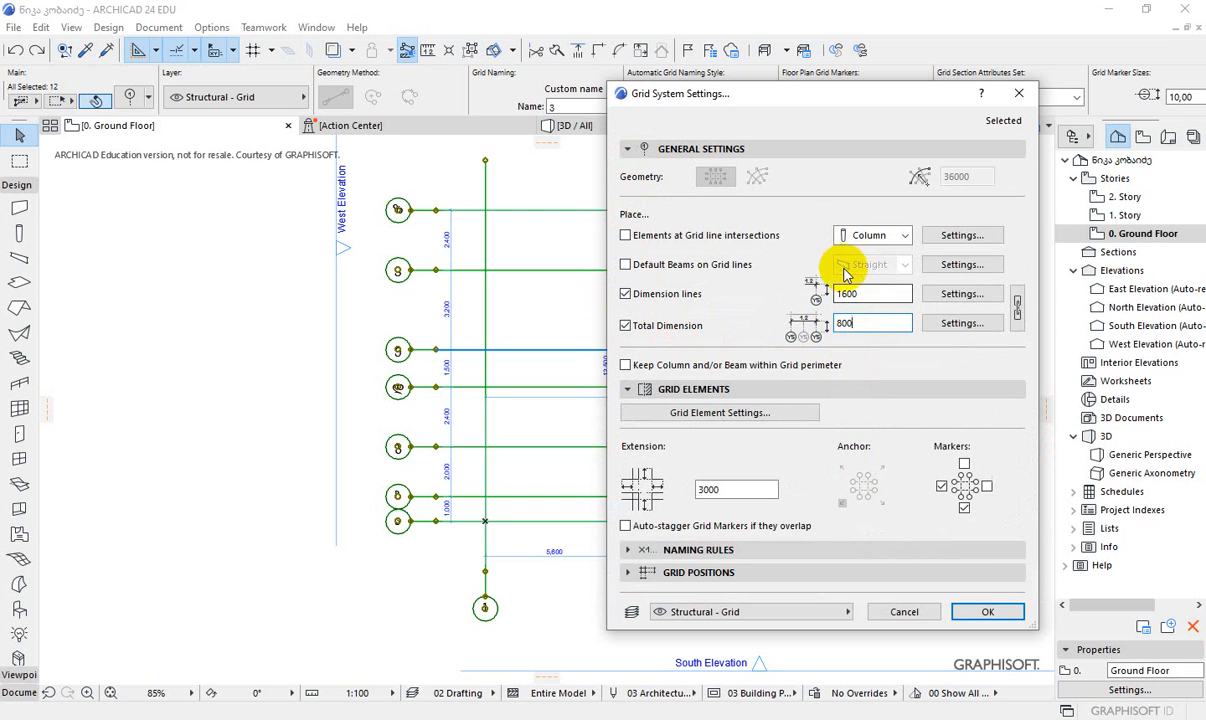
left_click(985, 612)
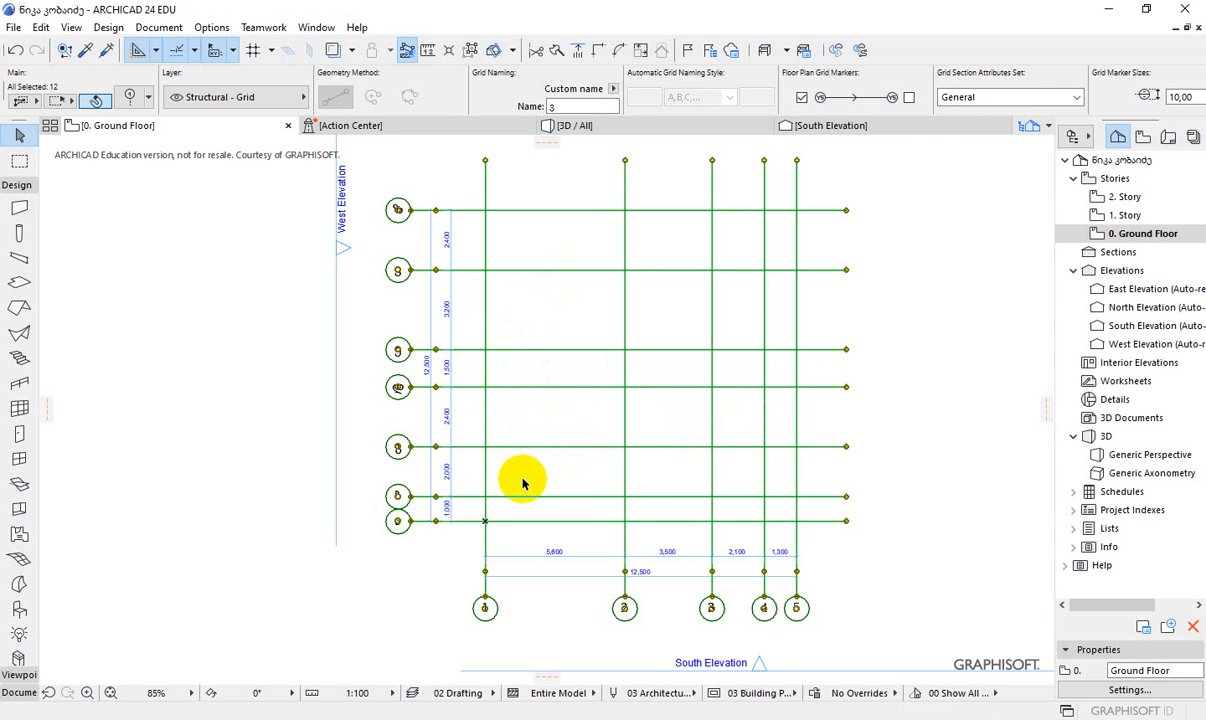
- Zoom and pan to inspect the finished grid with its spacing and total dimensions
scroll(470, 480, "up", 5)
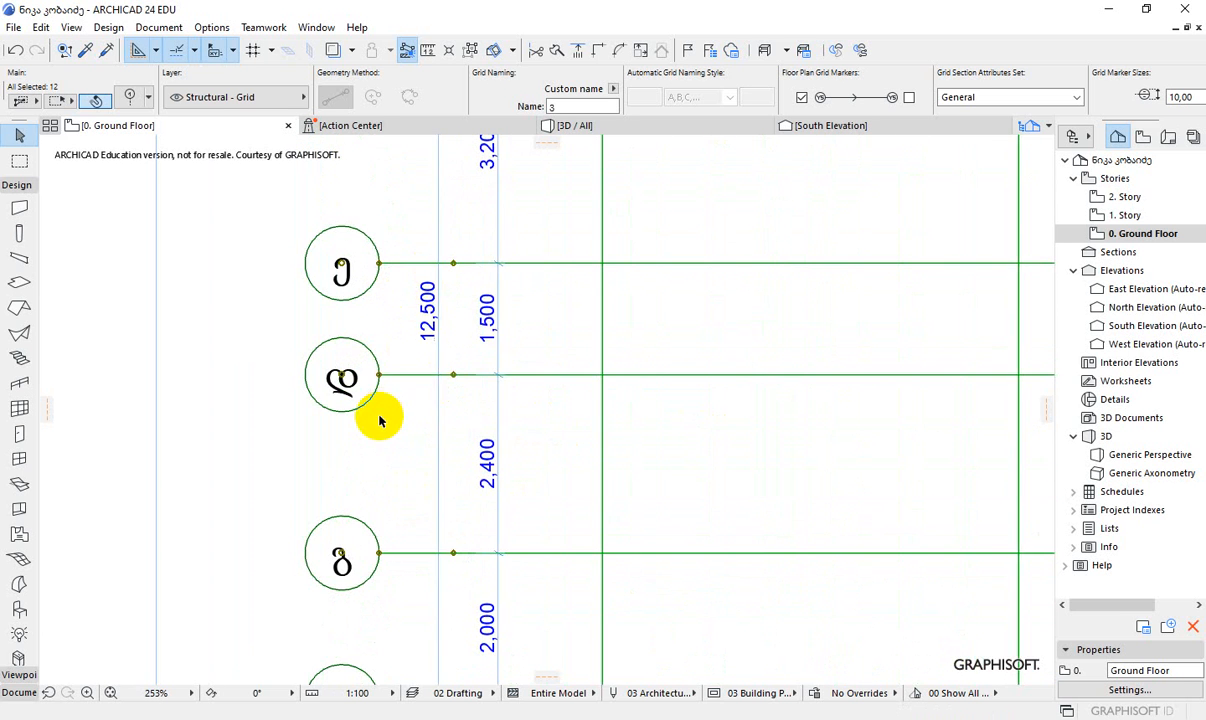
scroll(385, 490, "down", 2)
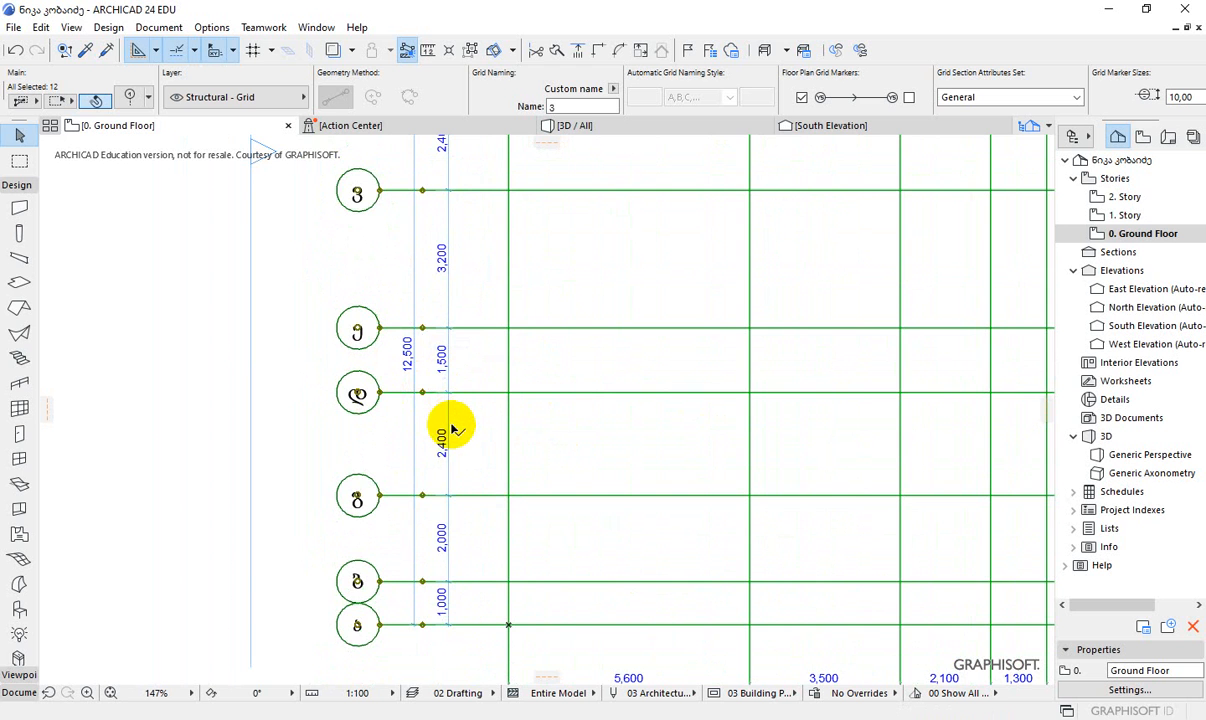
scroll(452, 428, "down", 5)
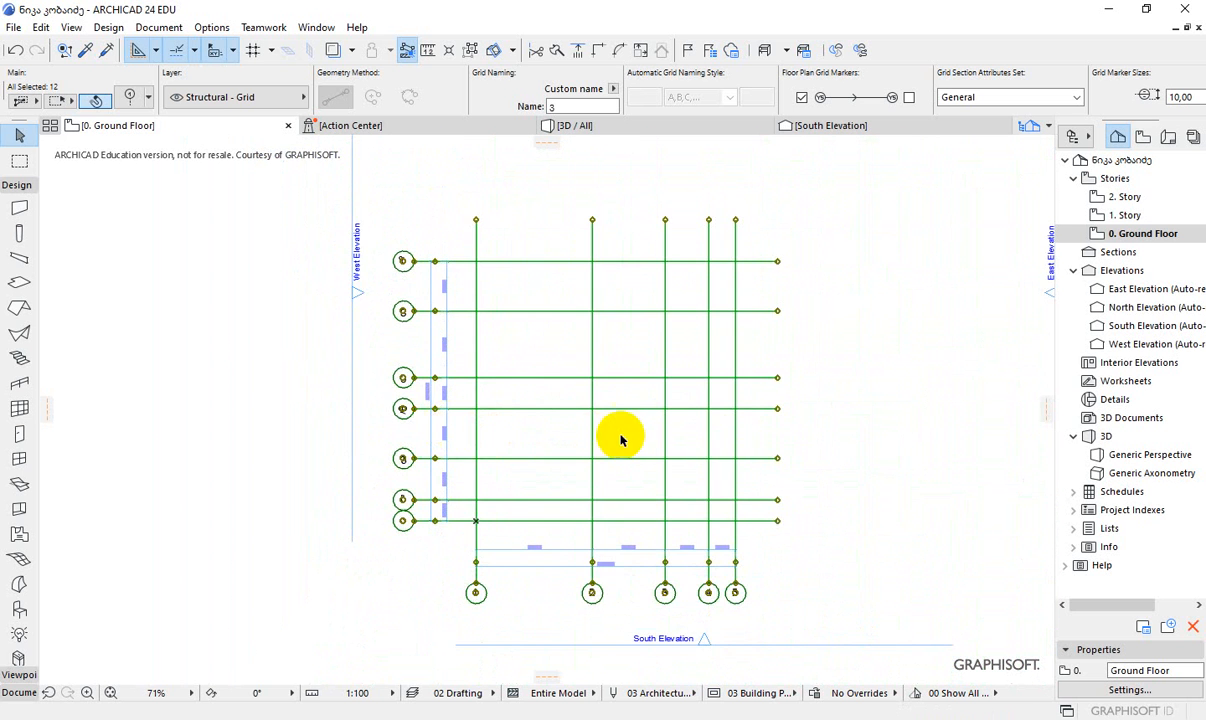
middle_click_drag(621, 433, 573, 433)
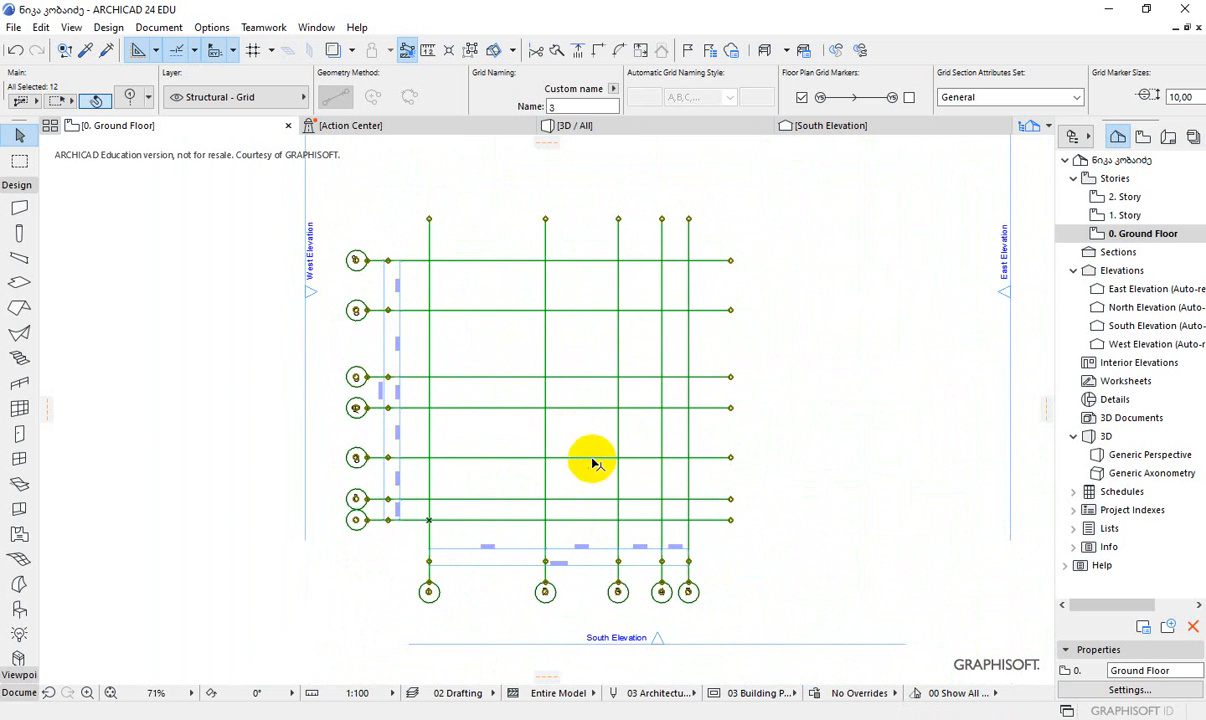
scroll(497, 442, "up", 5)
scroll(530, 420, "down", 5)
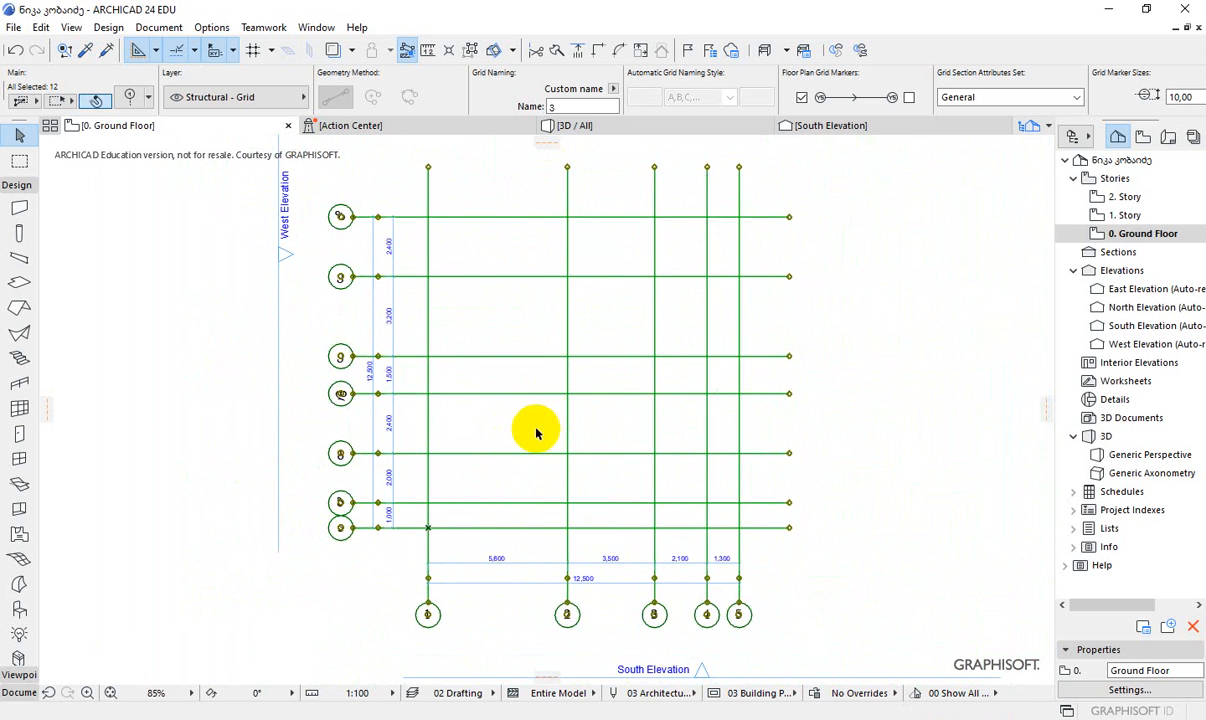
middle_click_drag(551, 433, 582, 422)
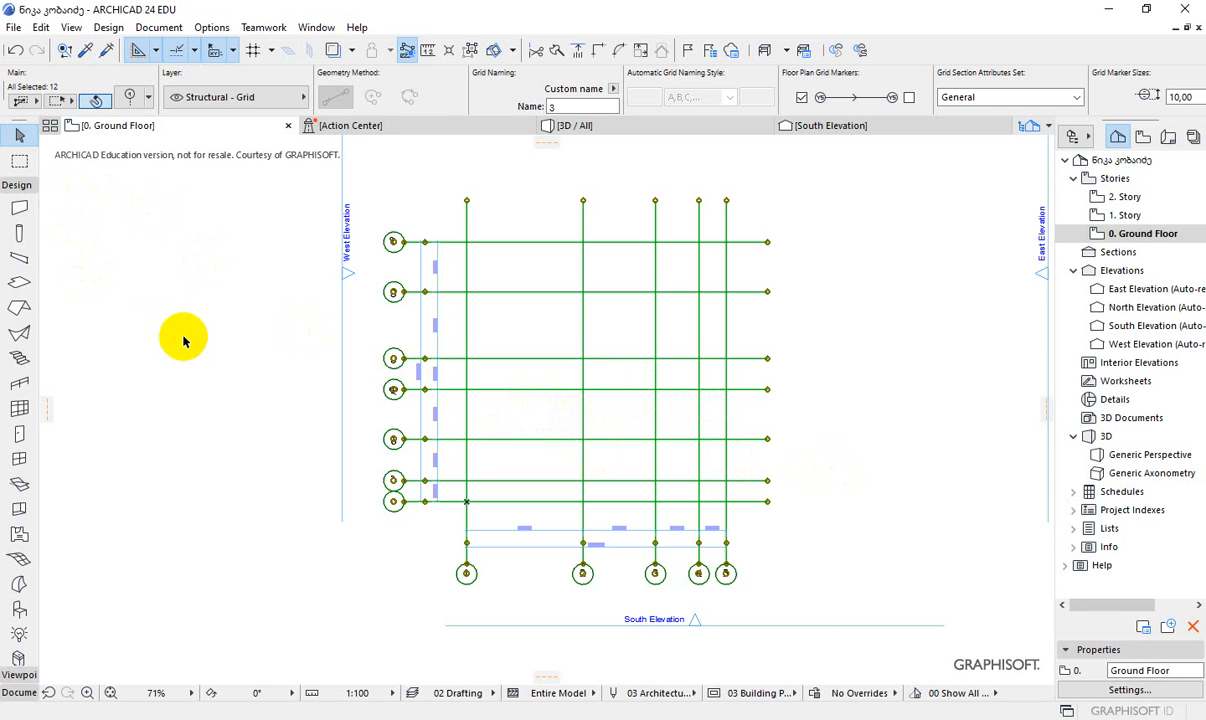
- Deselect the grid and save the project
left_click(250, 327)
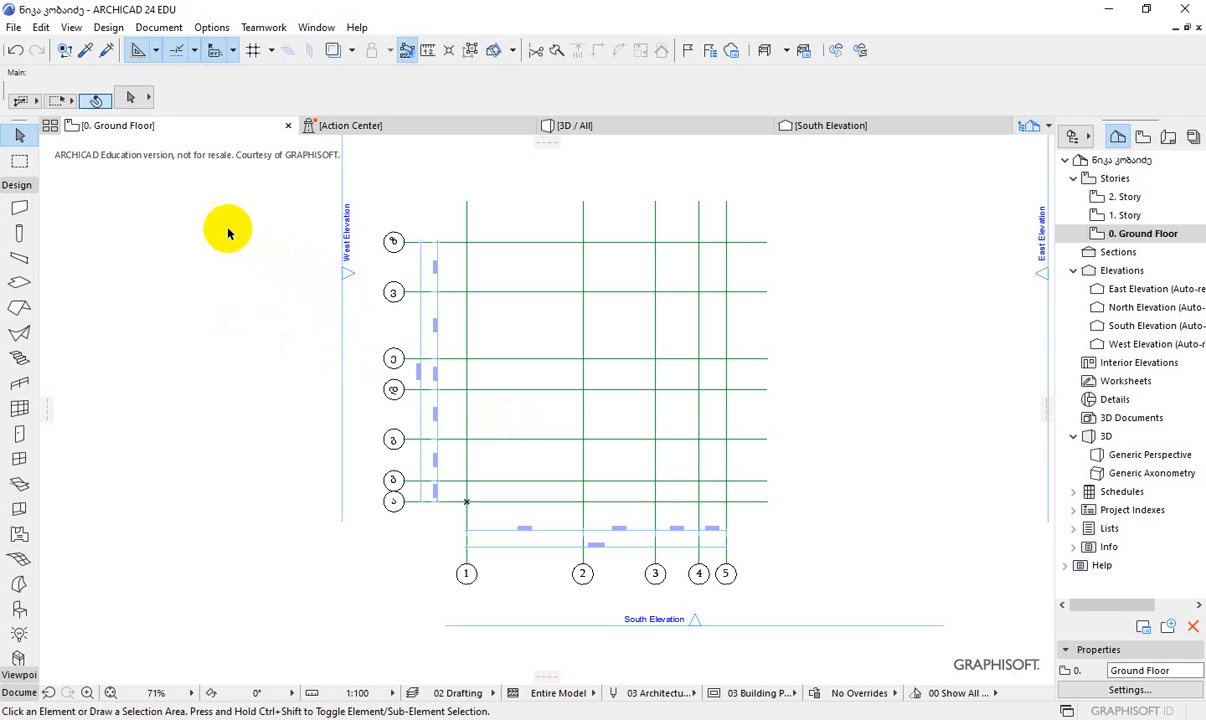
left_click(14, 29)
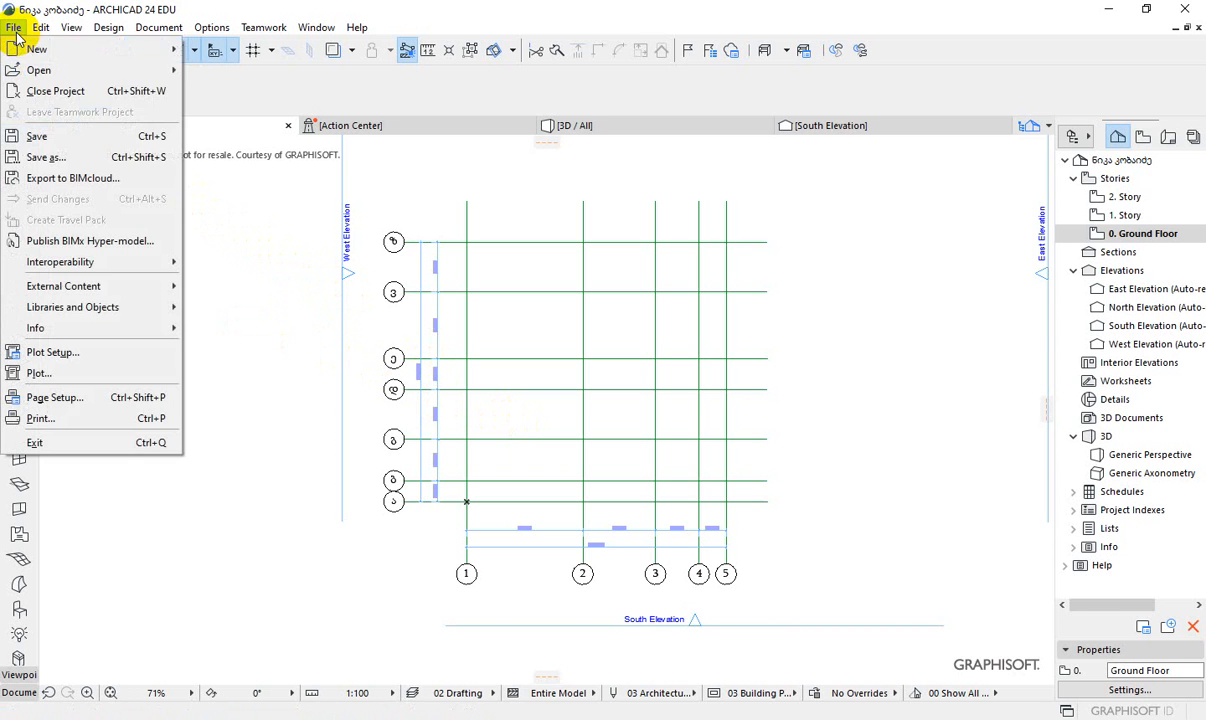
left_click(47, 137)
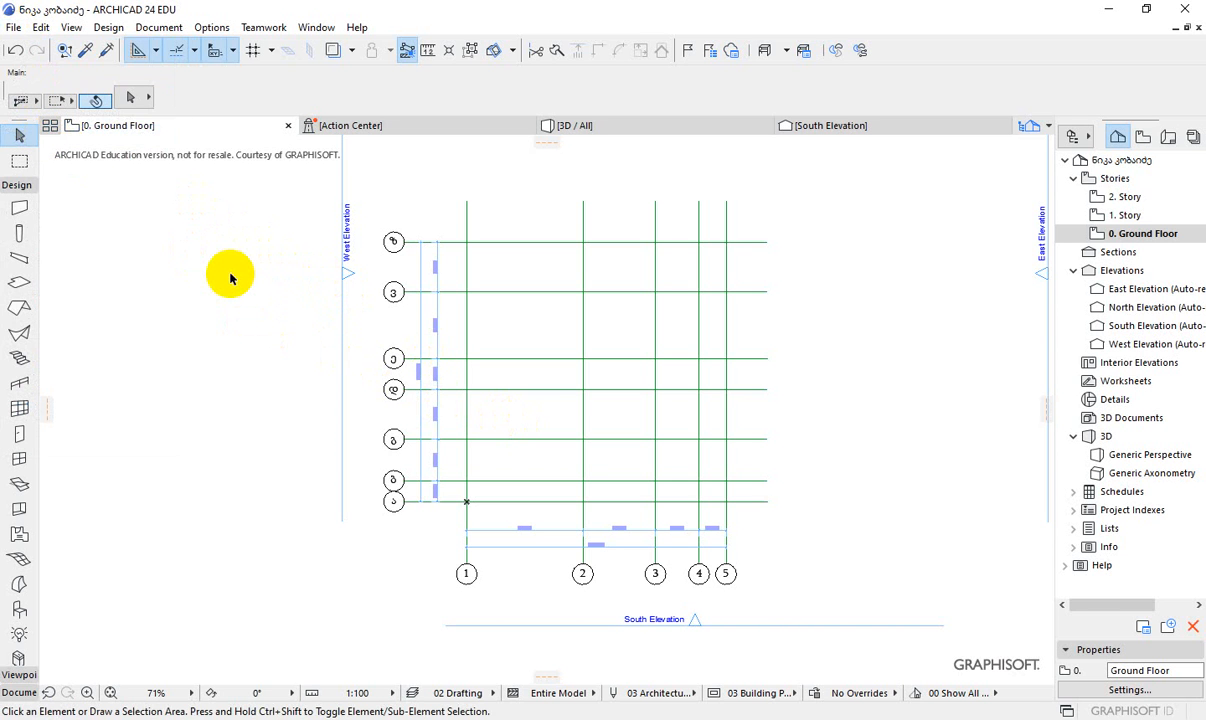